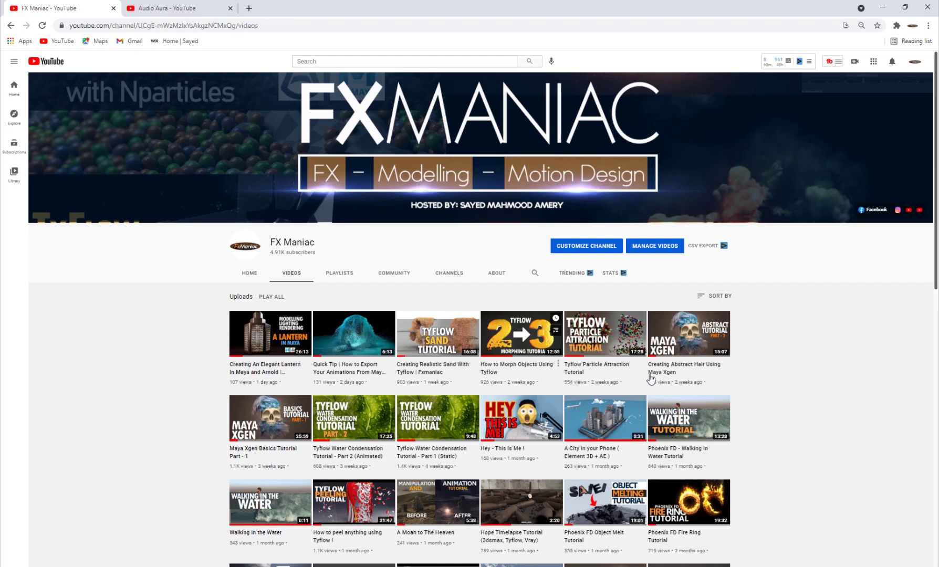
Browse the uploaded videos on the FX Maniac channel page
{"action": "scroll", "coordinate": [651, 377], "scroll_direction": "down", "scroll_amount": 5}
{"action": "scroll", "coordinate": [525, 363], "scroll_direction": "up", "scroll_amount": 5}
{"action": "scroll", "coordinate": [433, 350], "scroll_direction": "down", "scroll_amount": 4}
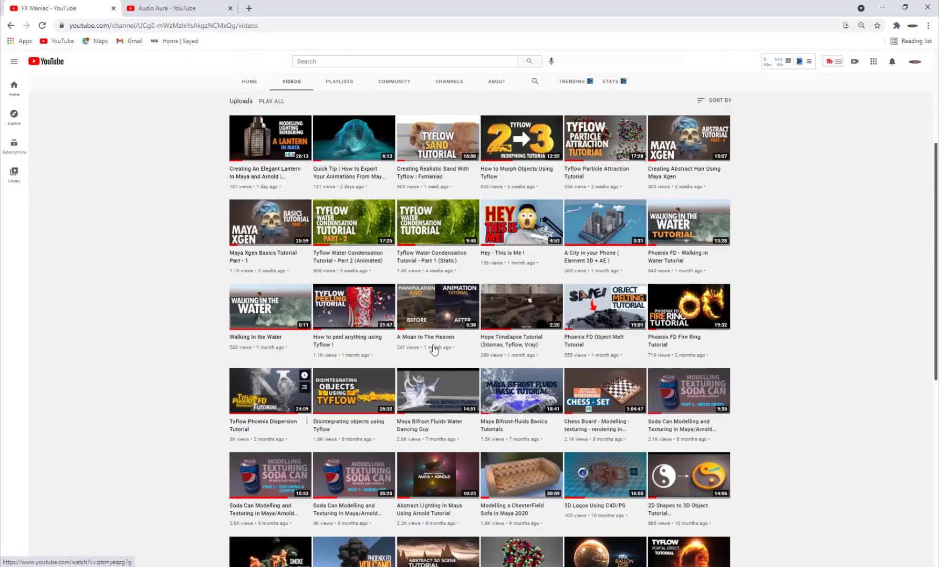
{"action": "scroll", "coordinate": [445, 350], "scroll_direction": "down", "scroll_amount": 5}
{"action": "scroll", "coordinate": [446, 349], "scroll_direction": "up", "scroll_amount": 8}
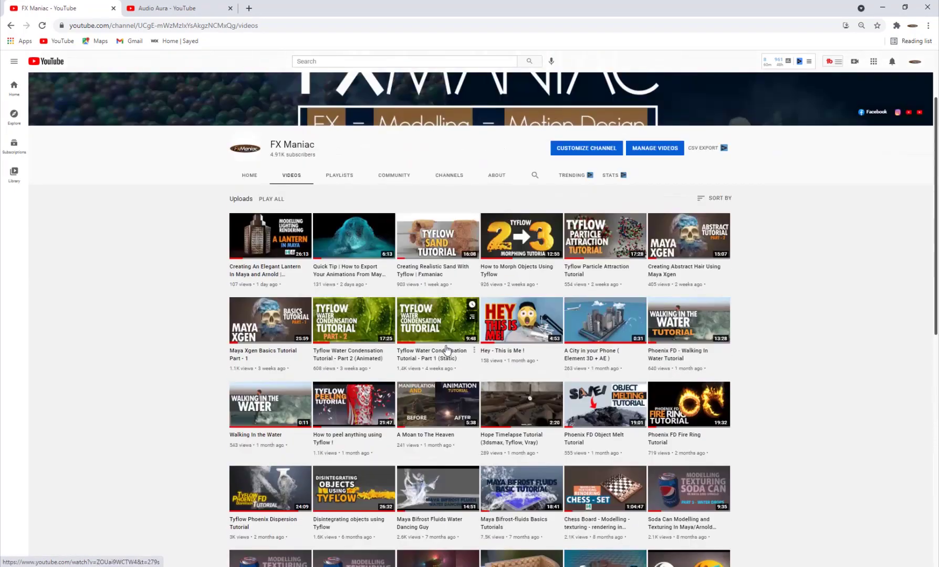
{"action": "scroll", "coordinate": [446, 350], "scroll_direction": "up", "scroll_amount": 2}
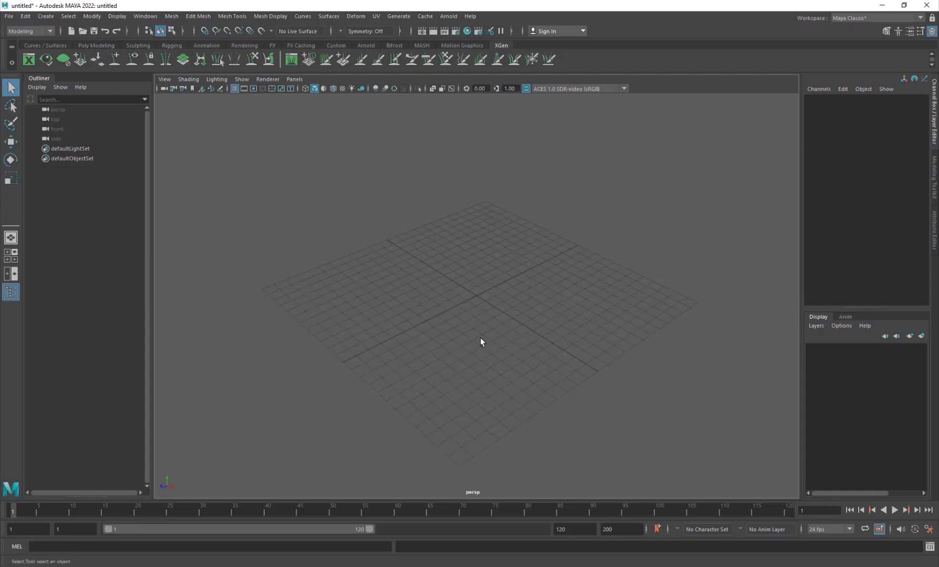
Switch to the FX menu set and display the MASH shelf
{"action": "left_click_drag", "start_coordinate": [479, 341], "coordinate": [447, 293], "text": "alt"}
{"action": "left_click_drag", "start_coordinate": [448, 293], "coordinate": [498, 325], "text": "alt"}
{"action": "left_click", "coordinate": [29, 32]}
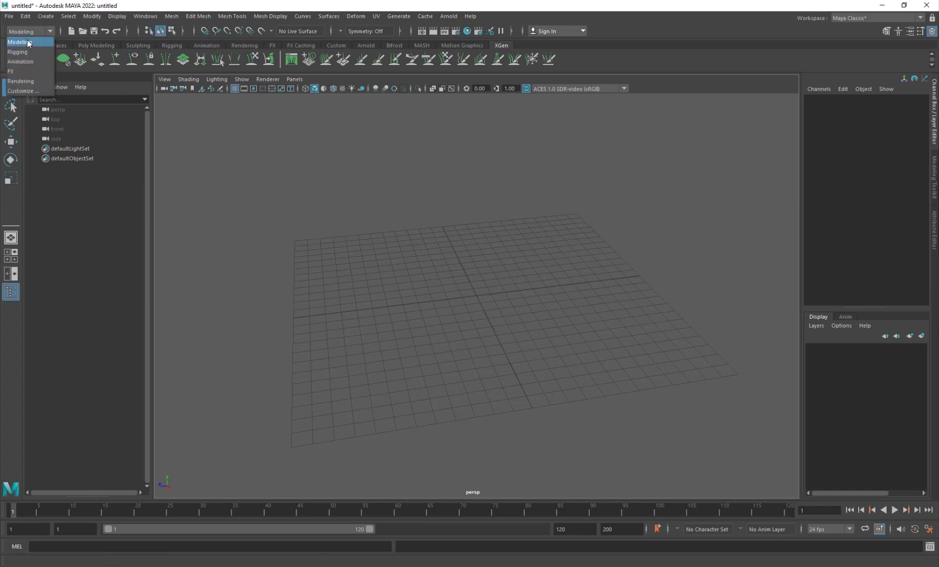
{"action": "left_click", "coordinate": [31, 71]}
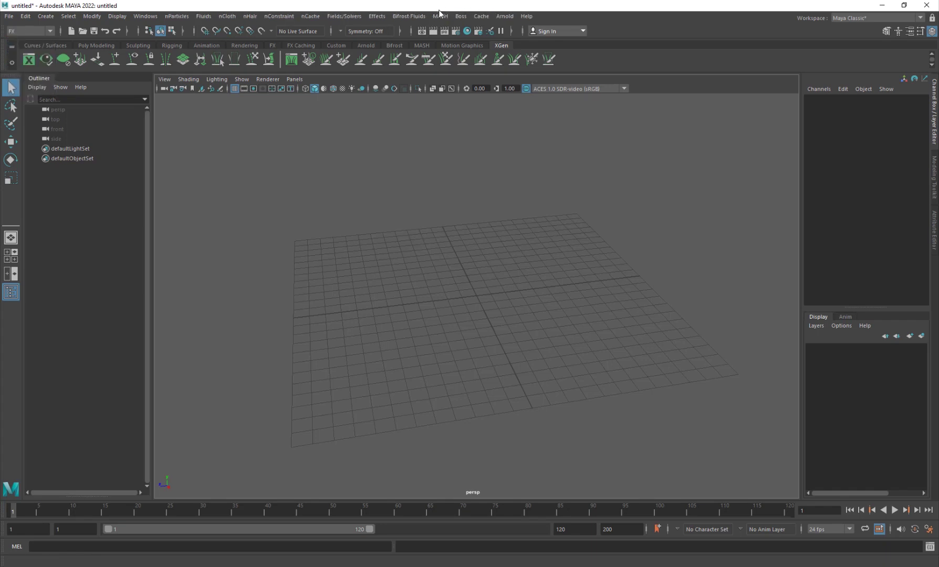
{"action": "left_click", "coordinate": [440, 15]}
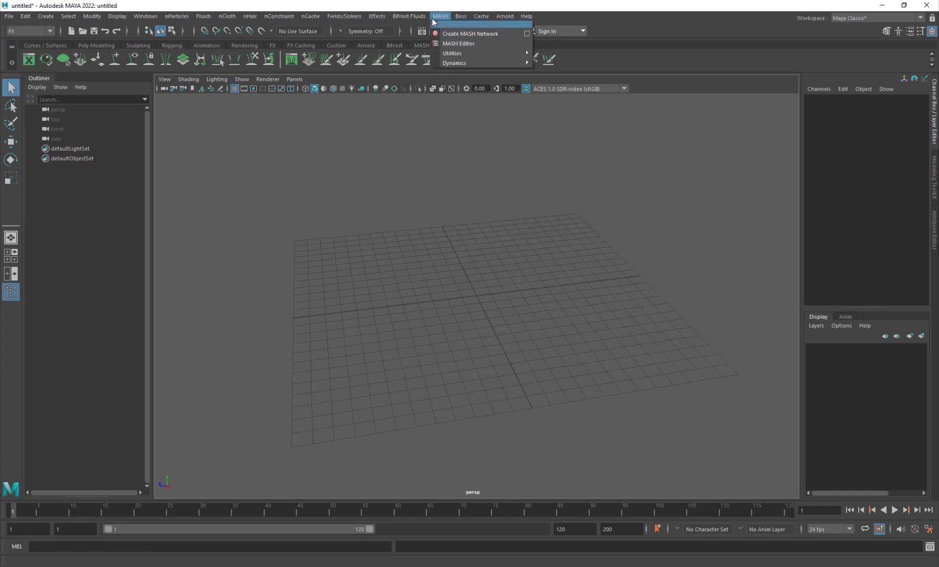
{"action": "left_click", "coordinate": [424, 46]}
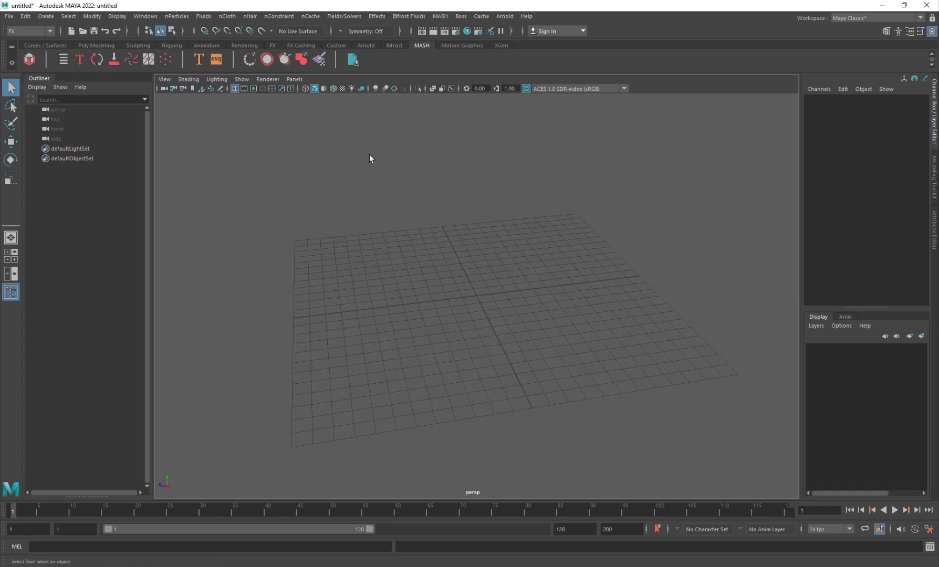
Search the Plug-in Manager for "mash" to check whether the plug-in is loaded, and close the manager
{"action": "left_click", "coordinate": [146, 16]}
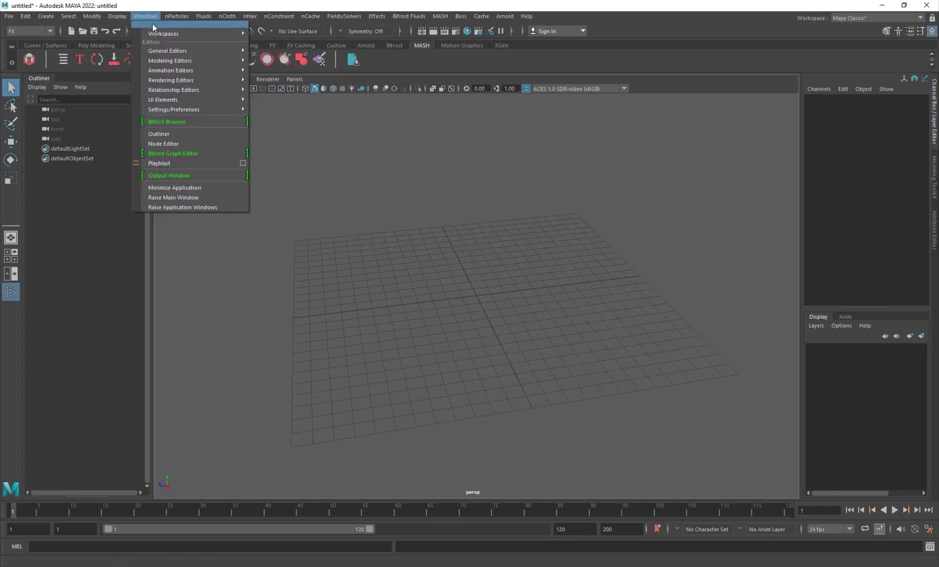
{"action": "left_click", "coordinate": [146, 17]}
{"action": "left_click", "coordinate": [147, 16]}
{"action": "mouse_move", "coordinate": [183, 110]}
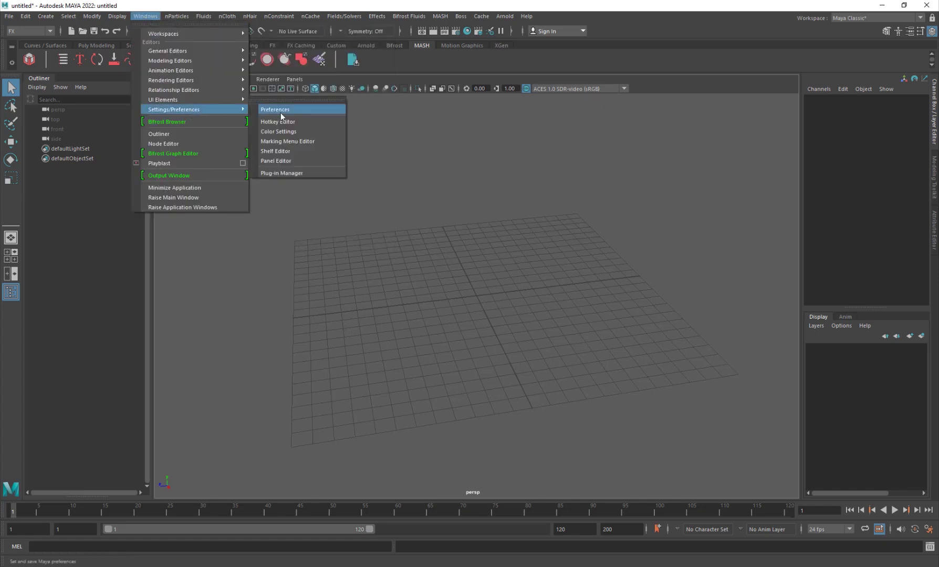
{"action": "left_click", "coordinate": [288, 174]}
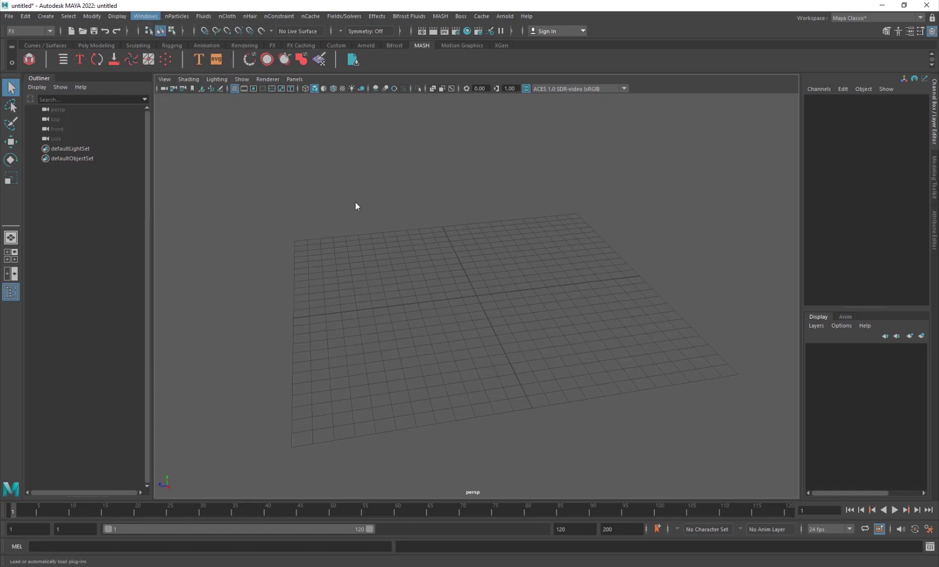
{"action": "left_click", "coordinate": [367, 223]}
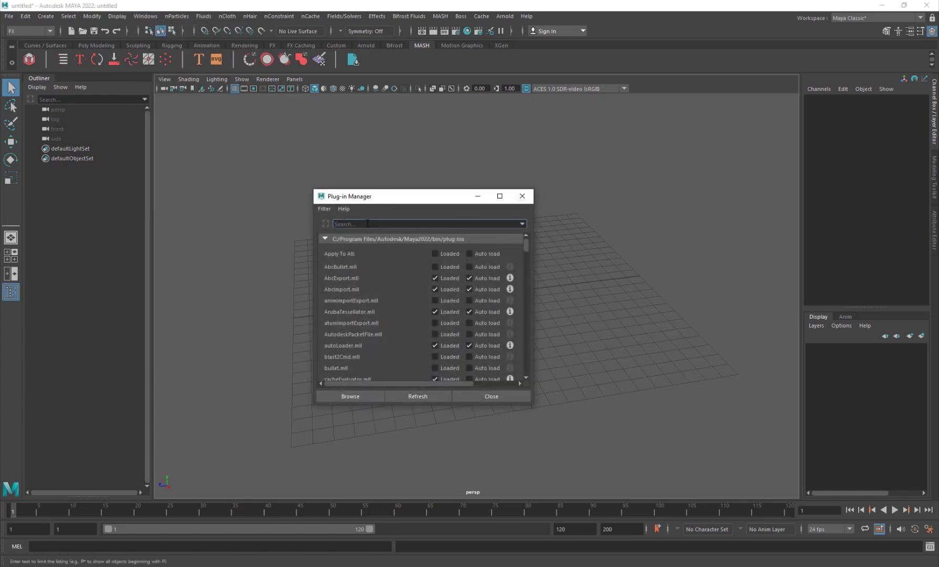
{"action": "type", "text": "mash"}
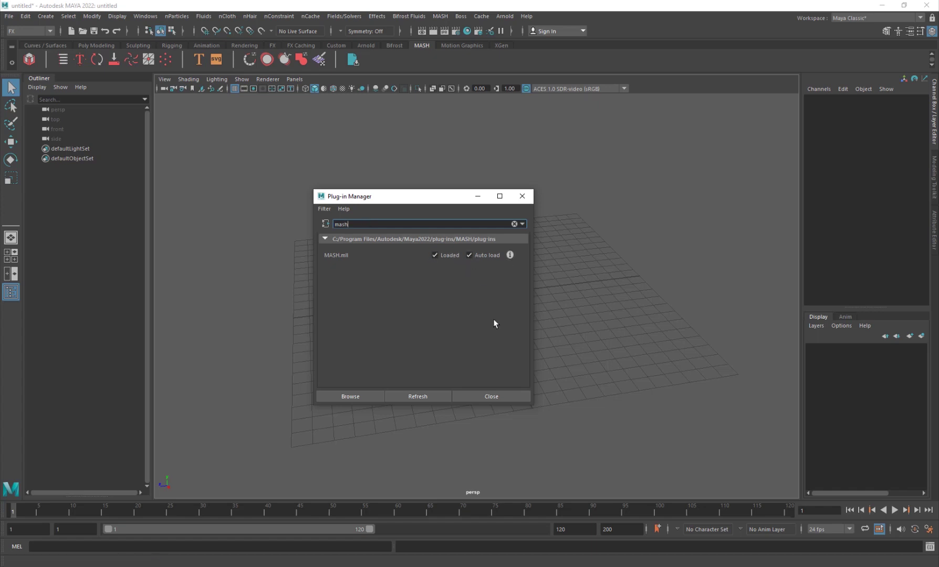
{"action": "left_click", "coordinate": [492, 396]}
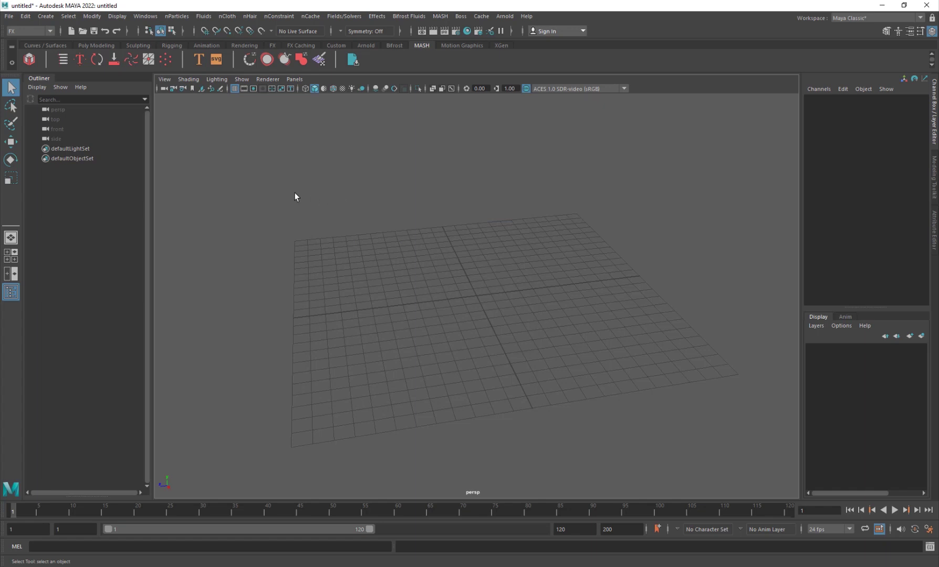
{"action": "left_click_drag", "start_coordinate": [294, 309], "coordinate": [438, 336], "text": "alt"}
{"action": "left_click_drag", "start_coordinate": [436, 336], "coordinate": [423, 379], "text": "alt"}
{"action": "scroll", "coordinate": [401, 345], "scroll_direction": "down", "scroll_amount": 5}
{"action": "right_click_drag", "start_coordinate": [424, 242], "coordinate": [462, 242], "text": "shift"}
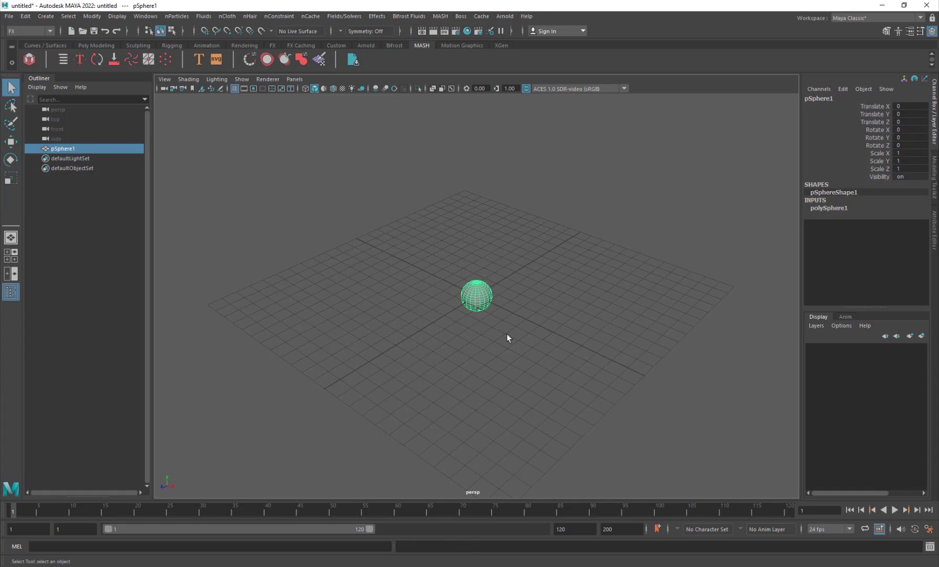
{"action": "key", "text": "Delete"}
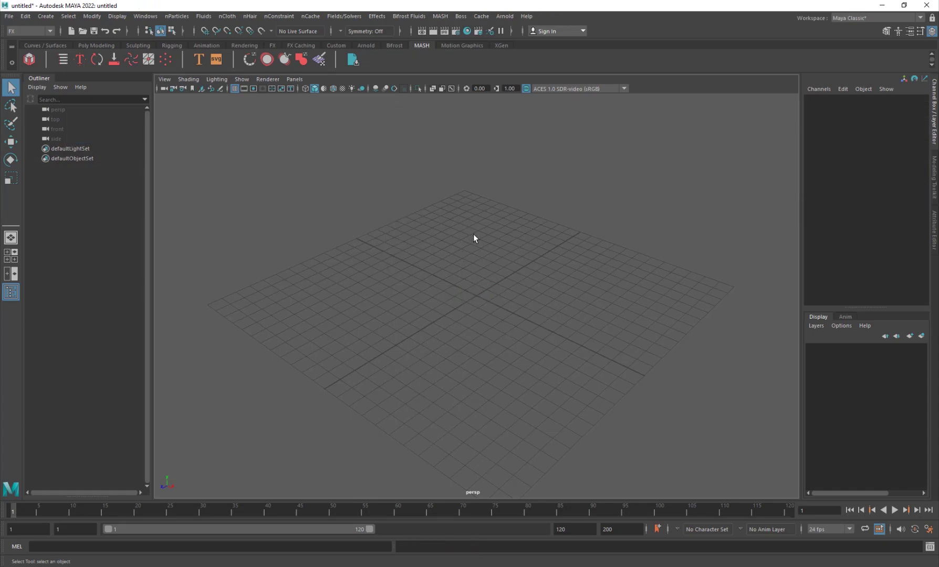
Create a polygon cube scaled uniformly to about 3.14 and place it at about X -4.9, Y 2.16, Z 0
{"action": "right_click_drag", "start_coordinate": [473, 234], "coordinate": [472, 255], "text": "shift"}
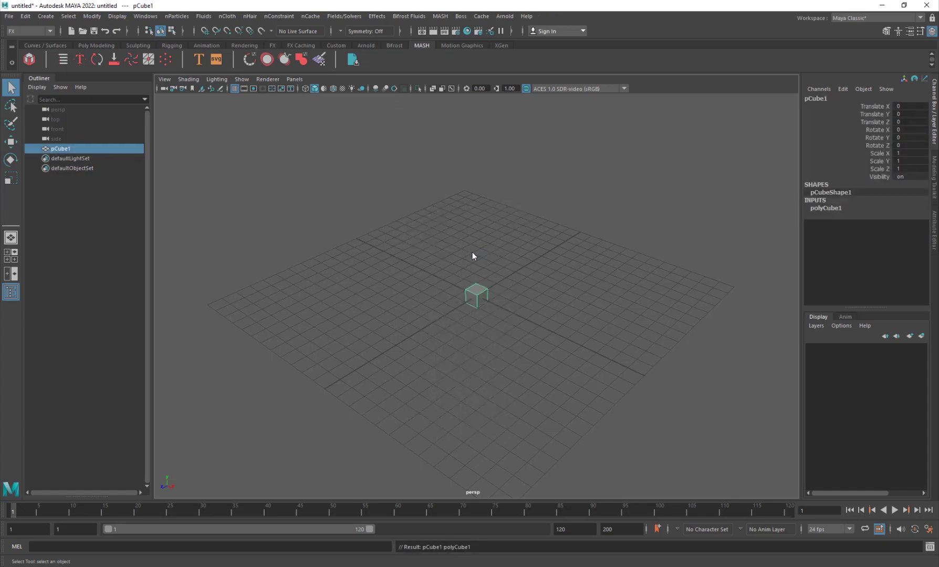
{"action": "key", "text": "w"}
{"action": "left_click_drag", "start_coordinate": [486, 273], "coordinate": [485, 245]}
{"action": "left_click_drag", "start_coordinate": [506, 281], "coordinate": [443, 266]}
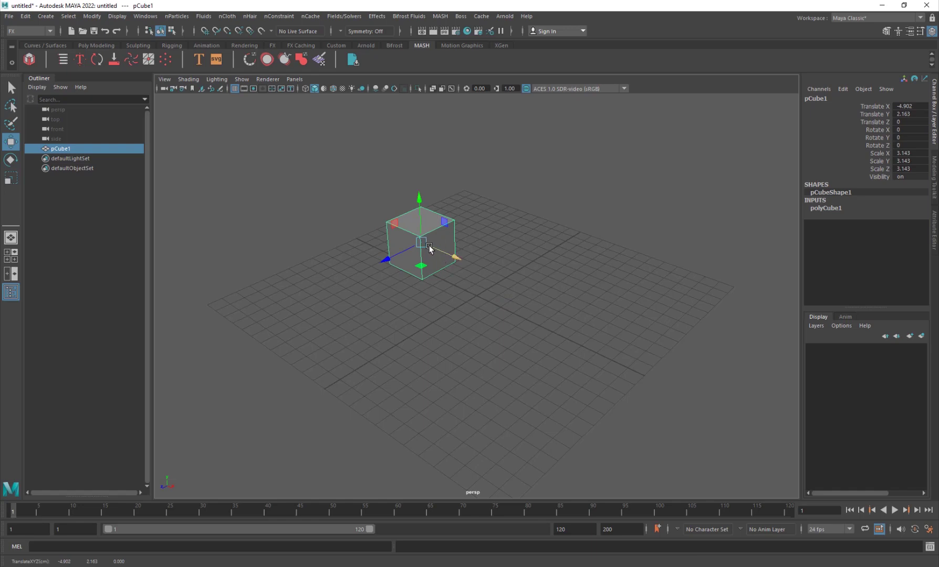
{"action": "left_click", "coordinate": [505, 292]}
{"action": "left_click_drag", "start_coordinate": [476, 154], "coordinate": [399, 292]}
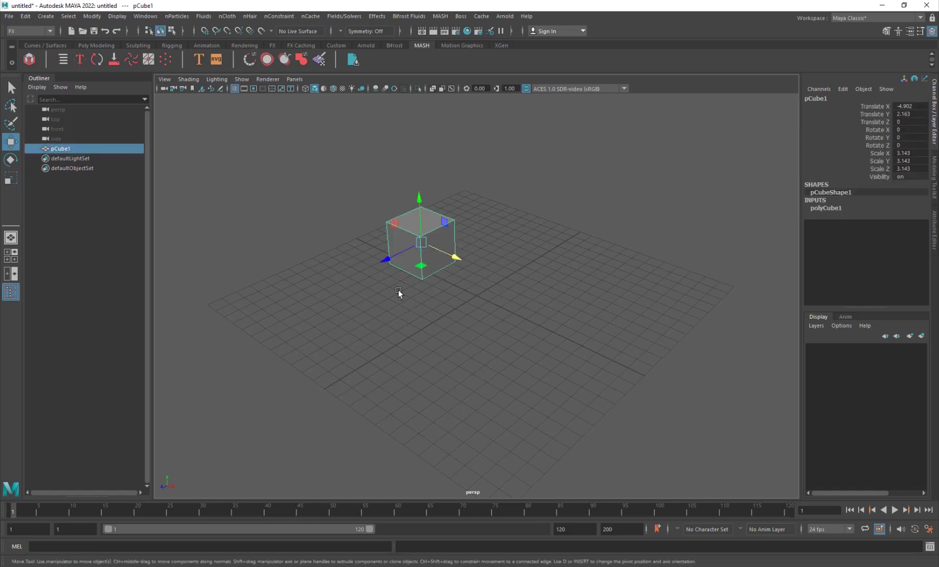
{"action": "key", "text": "f"}
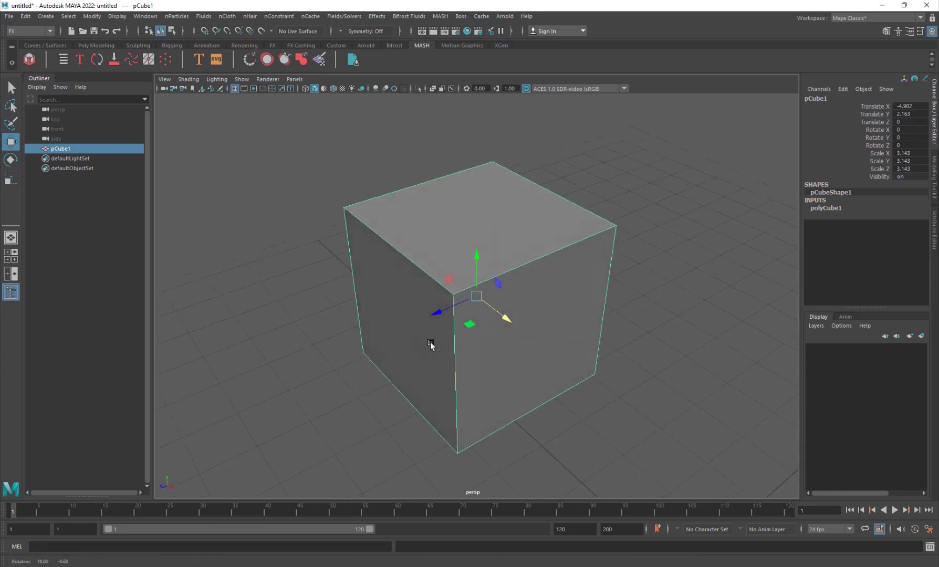
{"action": "scroll", "coordinate": [424, 331], "scroll_direction": "down", "scroll_amount": 10}
{"action": "middle_click_drag", "start_coordinate": [422, 291], "coordinate": [400, 324], "text": "alt"}
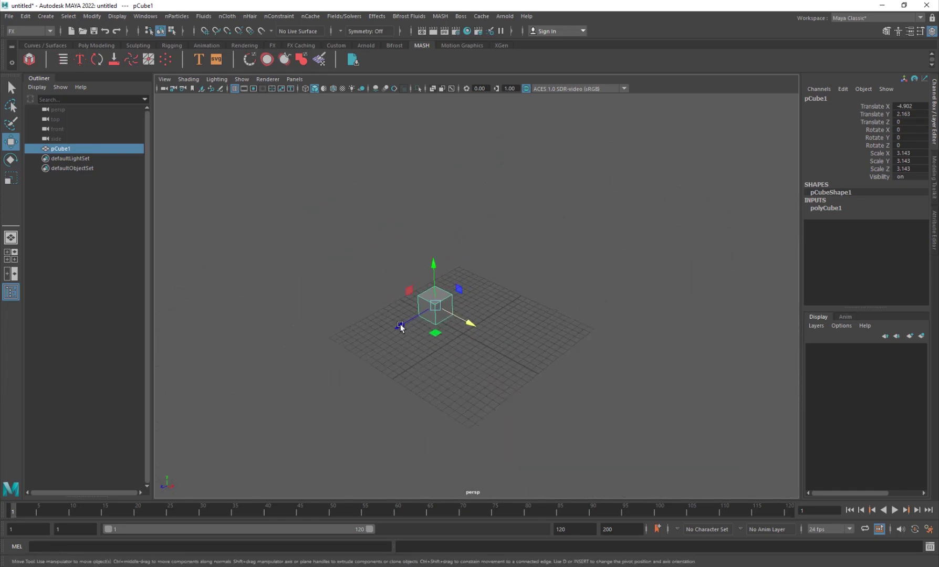
Create a MASH network from the cube with Mesh geometry type, the MASH# network name and linear distribution
{"action": "left_click", "coordinate": [440, 16]}
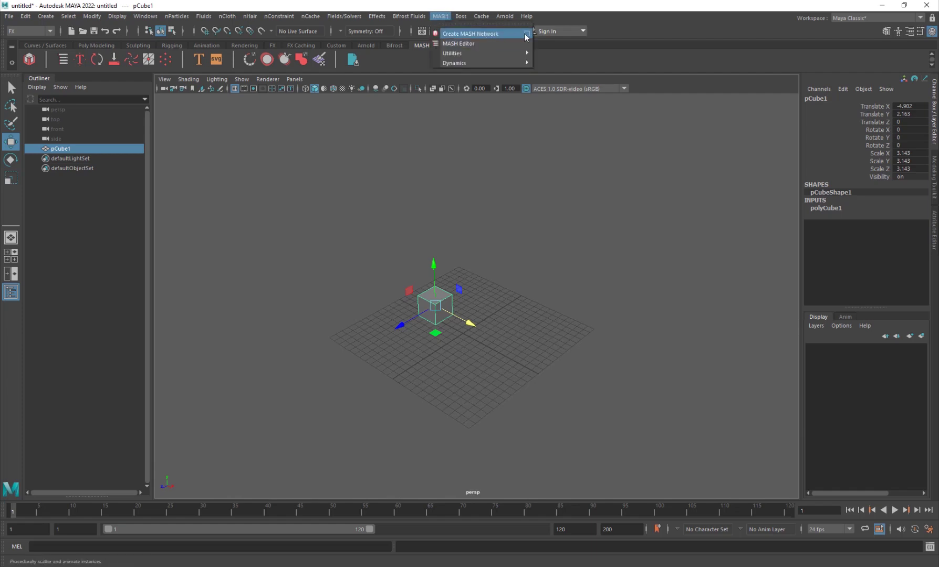
{"action": "left_click", "coordinate": [527, 34]}
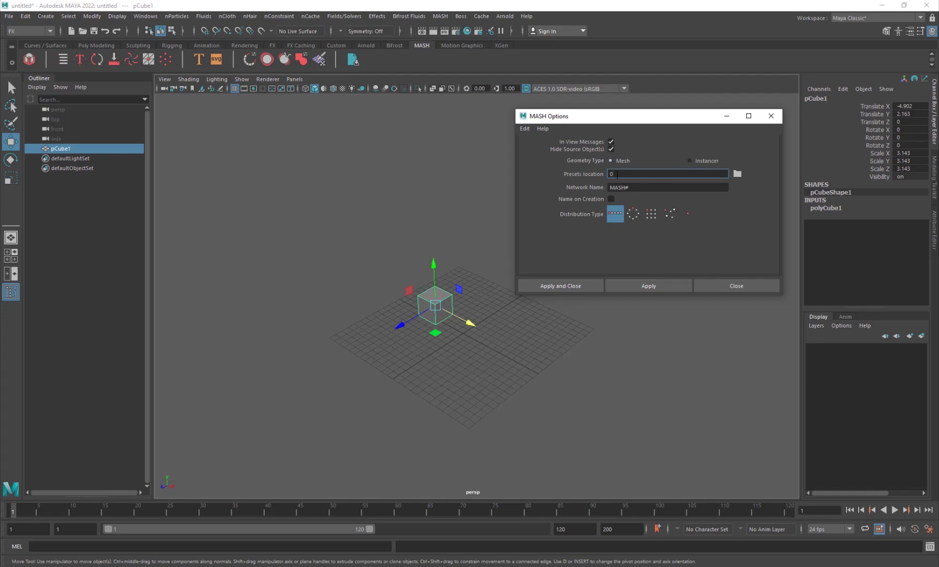
{"action": "left_click", "coordinate": [699, 162]}
{"action": "left_click_drag", "start_coordinate": [635, 175], "coordinate": [580, 175]}
{"action": "left_click_drag", "start_coordinate": [583, 115], "coordinate": [565, 112]}
{"action": "left_click", "coordinate": [604, 158]}
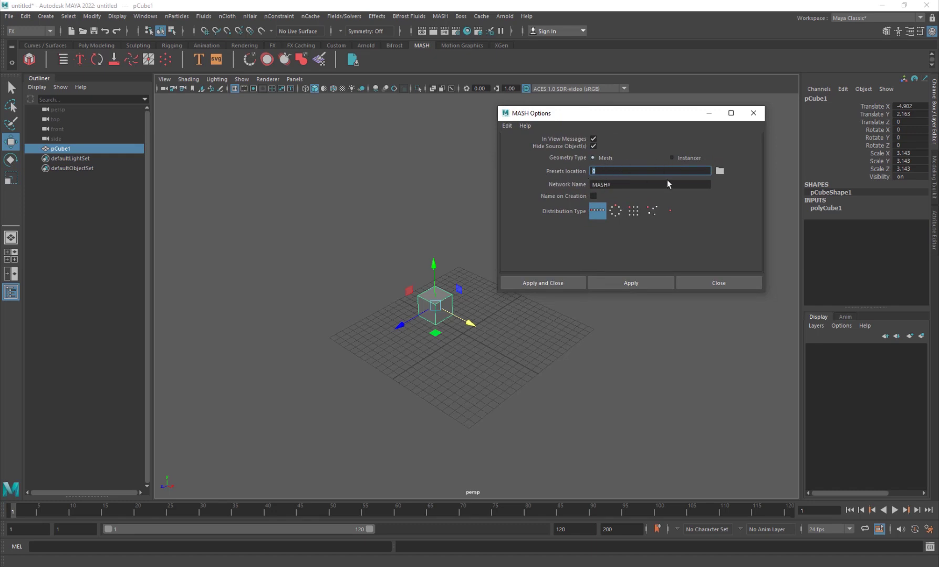
{"action": "key", "text": "Tab"}
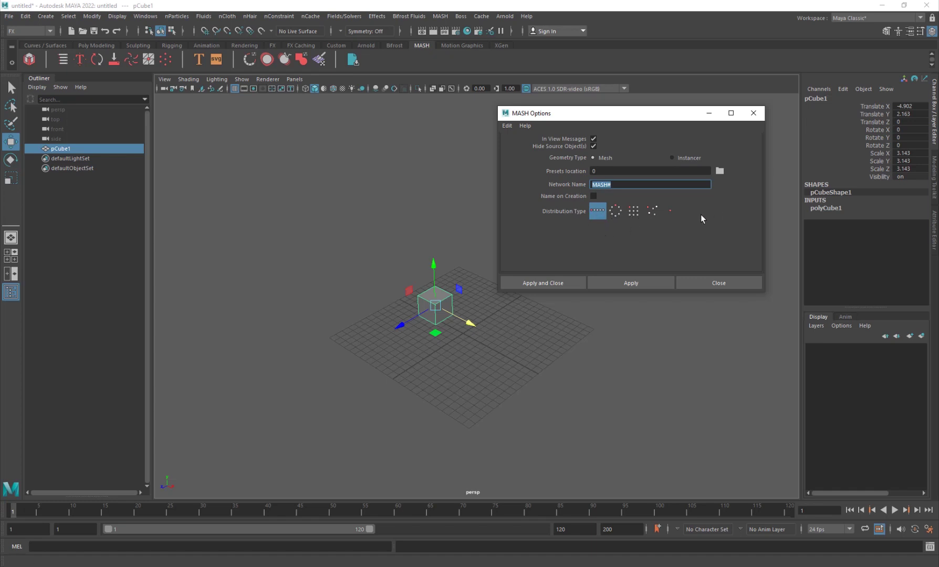
{"action": "left_click", "coordinate": [558, 281]}
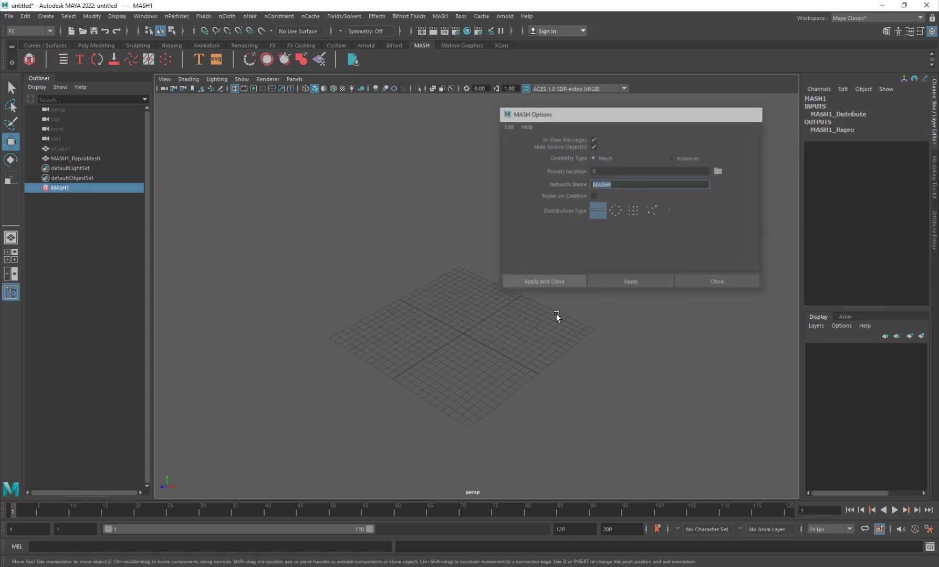
{"action": "middle_click_drag", "start_coordinate": [423, 276], "coordinate": [366, 219], "text": "alt"}
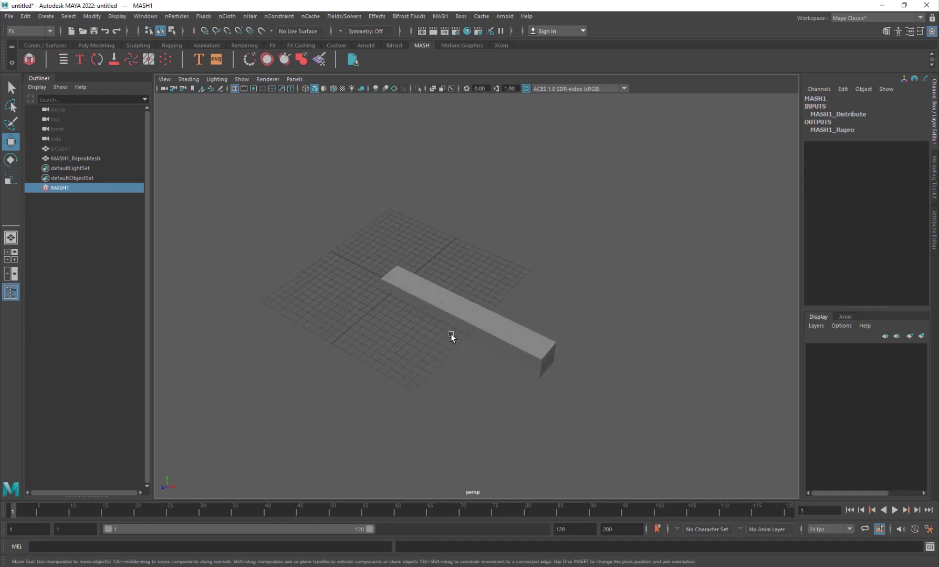
Inspect the original cube, the MASH1_ReproMesh object and the MASH1 network node by selecting each in turn
{"action": "left_click", "coordinate": [66, 157]}
{"action": "left_click", "coordinate": [64, 149]}
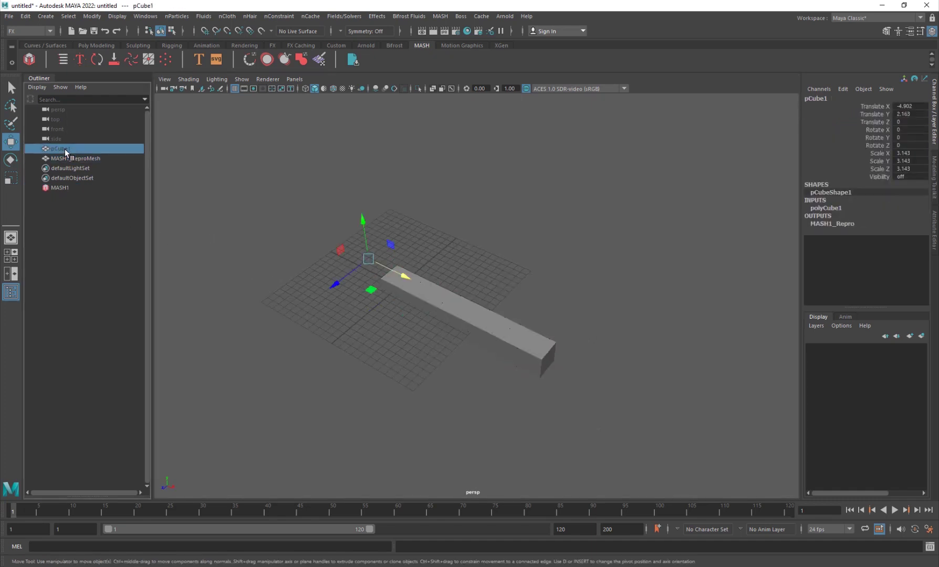
{"action": "left_click", "coordinate": [84, 158]}
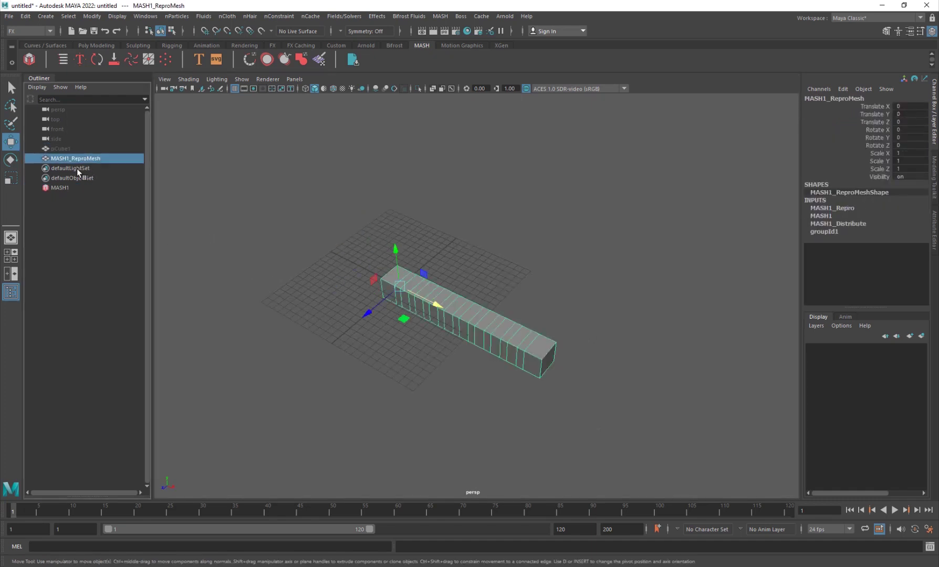
{"action": "left_click", "coordinate": [76, 188]}
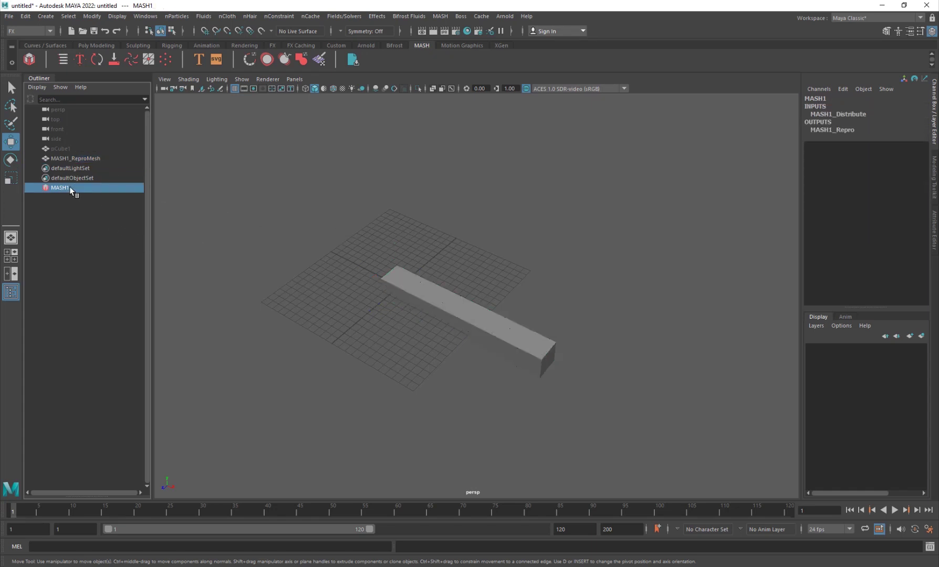
In the MASH1 Distribute node, set Distance X to about 35.6, Distance Y to about 30.6 and Number of Points to 12
{"action": "left_click", "coordinate": [934, 229]}
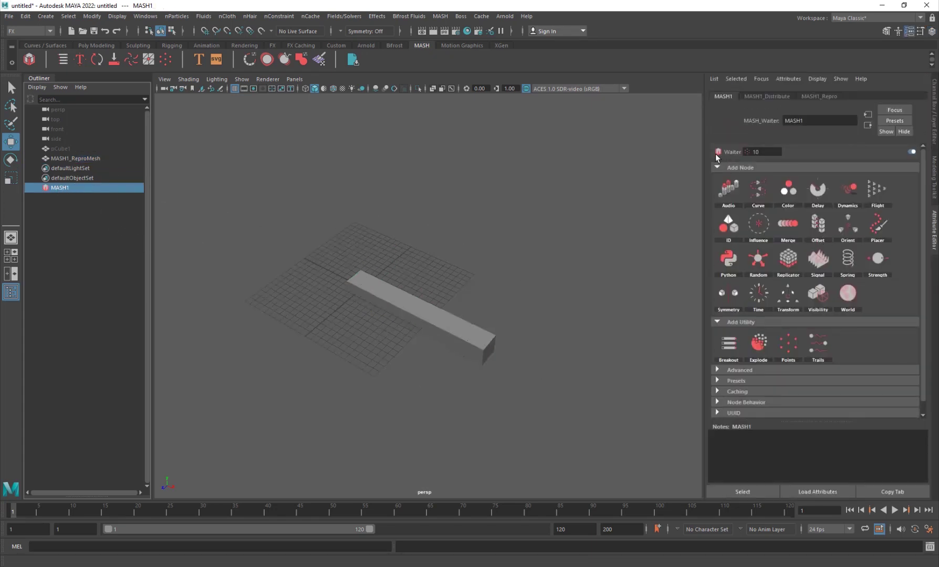
{"action": "left_click", "coordinate": [935, 111]}
{"action": "left_click", "coordinate": [935, 229]}
{"action": "left_click", "coordinate": [769, 95]}
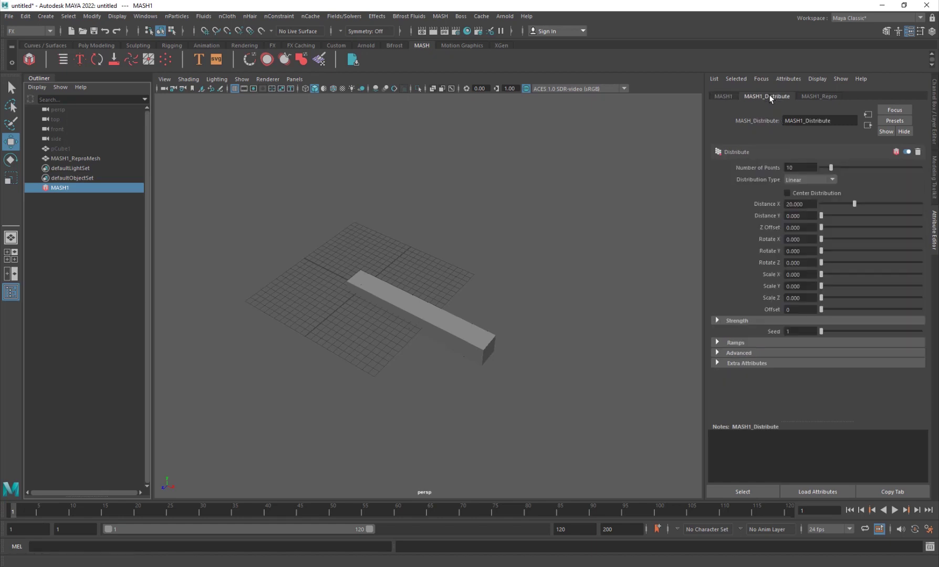
{"action": "middle_click_drag", "start_coordinate": [507, 355], "coordinate": [393, 299]}
{"action": "left_click_drag", "start_coordinate": [851, 205], "coordinate": [815, 225]}
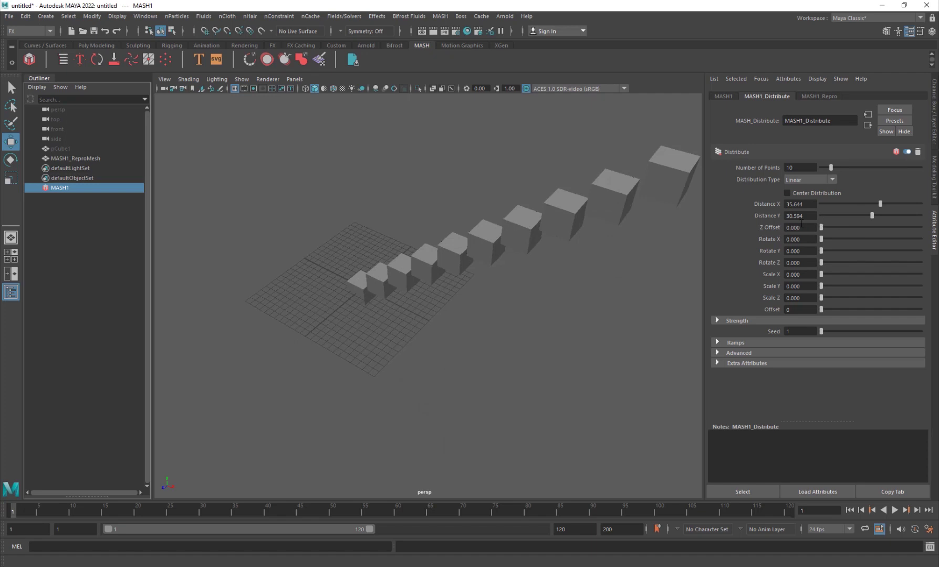
{"action": "mouse_move", "coordinate": [830, 167]}
{"action": "left_mouse_down"}
{"action": "mouse_move", "coordinate": [861, 168]}
{"action": "mouse_move", "coordinate": [834, 172]}
{"action": "left_mouse_up"}
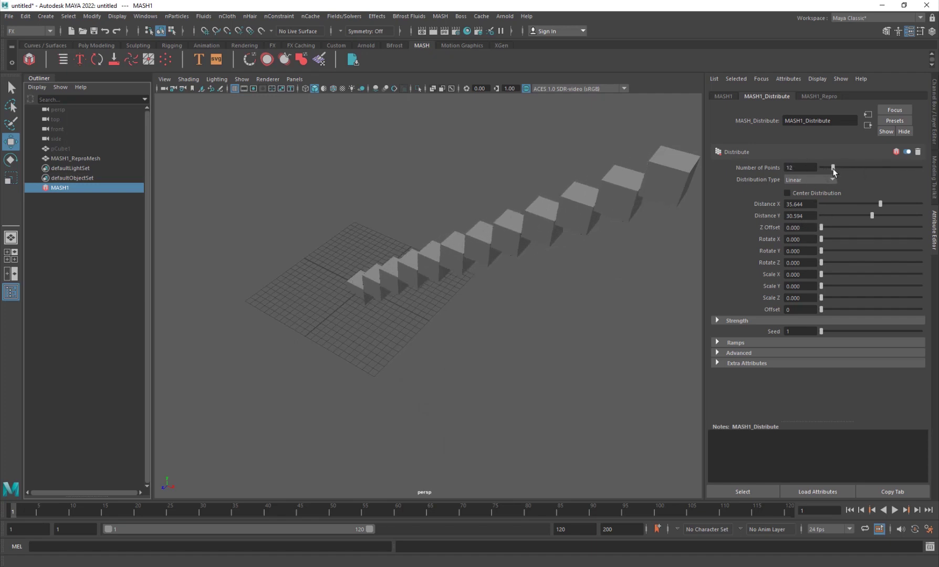
Try a maximum Scale X on the distributed cubes, undo it, and set Scale Y to 10
{"action": "left_click_drag", "start_coordinate": [472, 276], "coordinate": [439, 309], "text": "alt"}
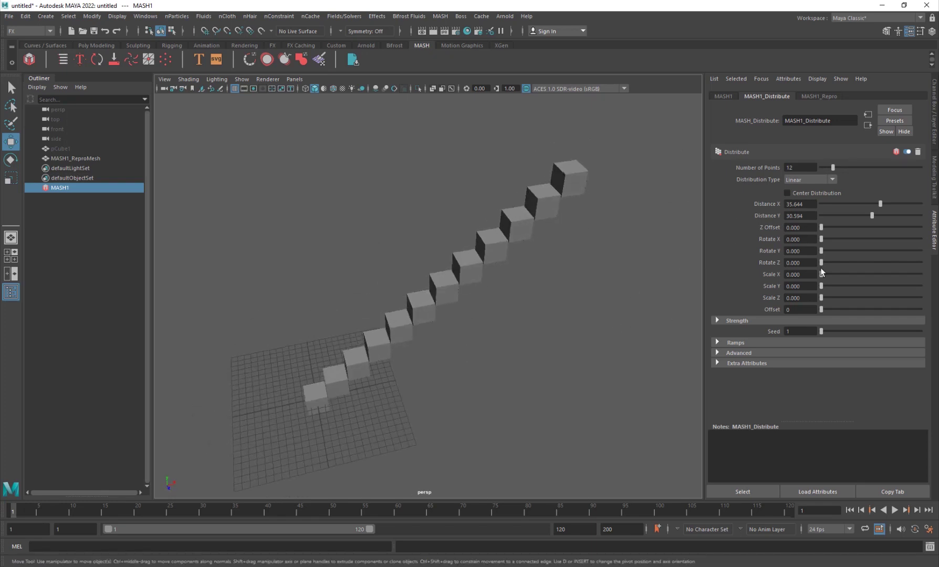
{"action": "left_click_drag", "start_coordinate": [821, 274], "coordinate": [924, 278]}
{"action": "key", "text": "ctrl+z"}
{"action": "key", "text": "ctrl+z"}
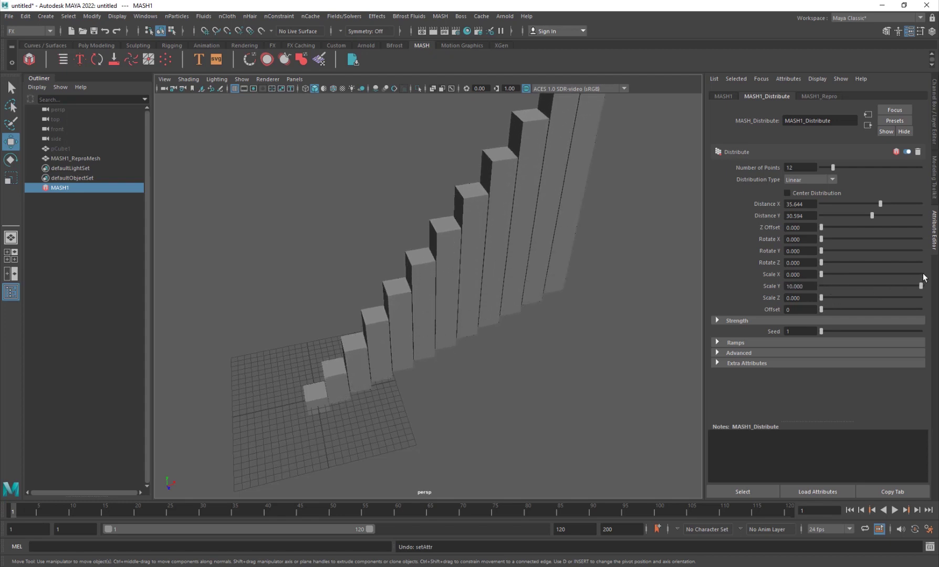
Turn on Center Distribution for the linear distribution and turn it off again
{"action": "left_click_drag", "start_coordinate": [504, 336], "coordinate": [546, 283], "text": "alt"}
{"action": "left_click", "coordinate": [808, 194]}
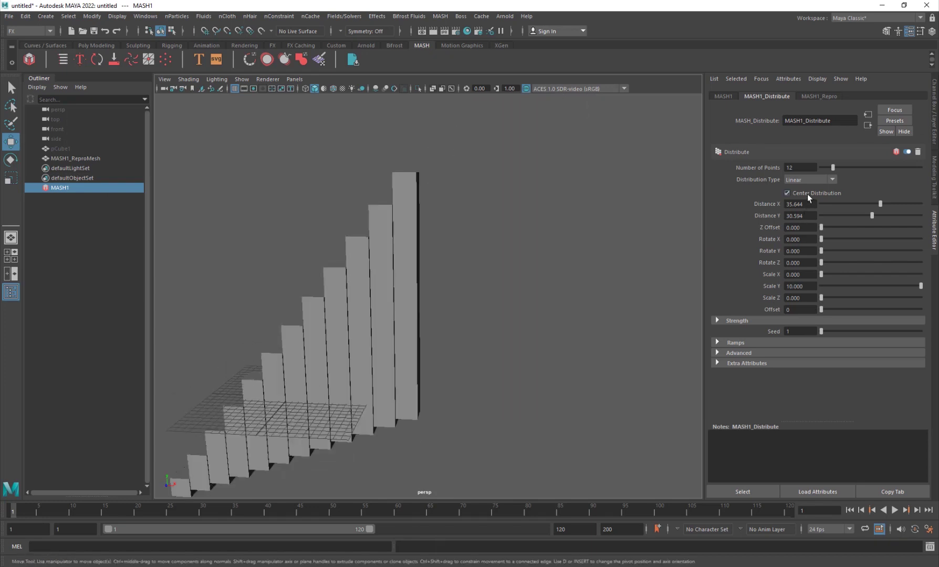
{"action": "left_click", "coordinate": [807, 193]}
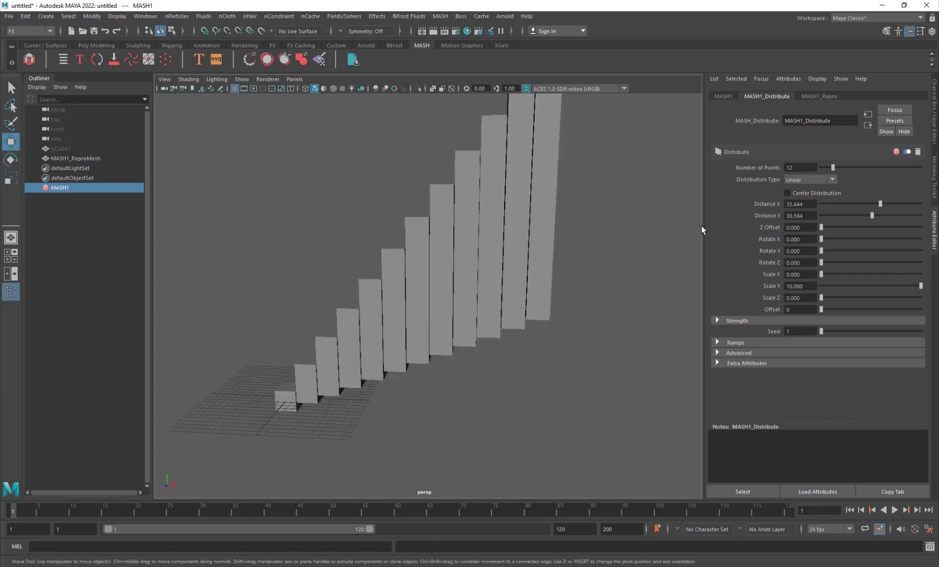
Reset Scale Y to 0 and set Scale Z to 10 on the linearly distributed cubes, keeping 12 points
{"action": "left_click_drag", "start_coordinate": [862, 288], "coordinate": [925, 305]}
{"action": "left_click_drag", "start_coordinate": [438, 319], "coordinate": [489, 344], "text": "alt"}
{"action": "mouse_move", "coordinate": [838, 166]}
{"action": "left_mouse_down"}
{"action": "mouse_move", "coordinate": [851, 169]}
{"action": "mouse_move", "coordinate": [826, 173]}
{"action": "mouse_move", "coordinate": [851, 175]}
{"action": "mouse_move", "coordinate": [815, 175]}
{"action": "mouse_move", "coordinate": [842, 181]}
{"action": "mouse_move", "coordinate": [832, 175]}
{"action": "left_mouse_up"}
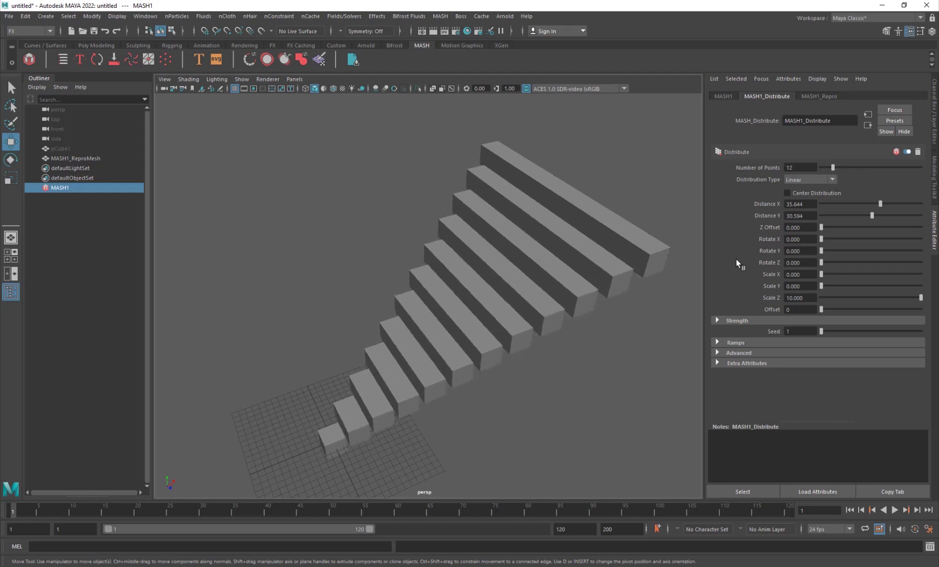
{"action": "left_click_drag", "start_coordinate": [604, 353], "coordinate": [566, 352], "text": "alt"}
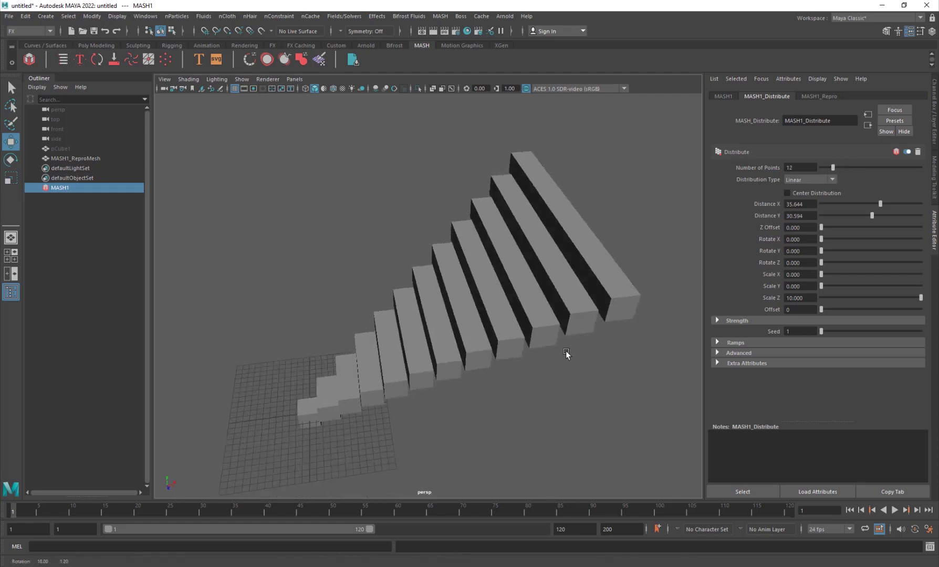
Switch the distribution type to Radial with a radius of about 15.5 and 33 points
{"action": "left_click", "coordinate": [808, 181]}
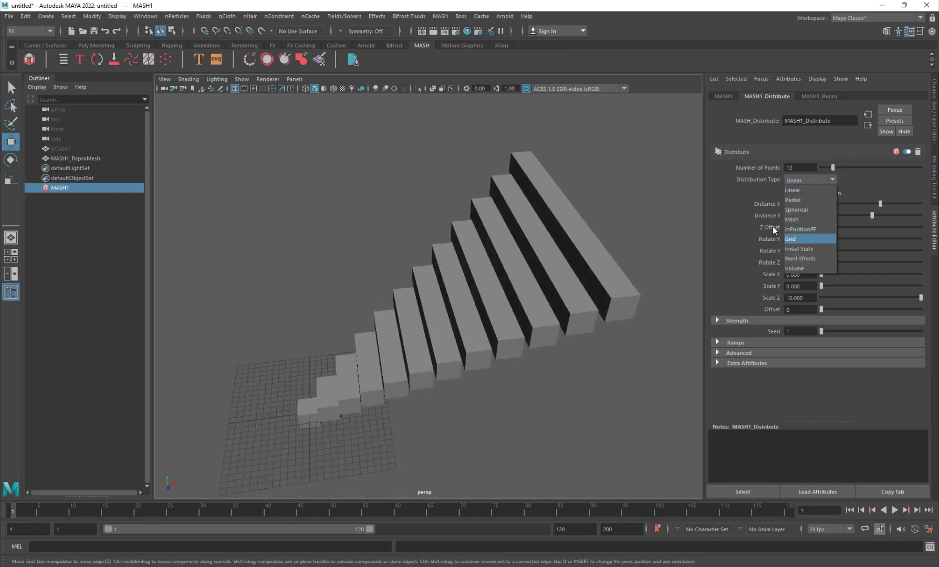
{"action": "left_click", "coordinate": [799, 200]}
{"action": "left_click_drag", "start_coordinate": [349, 418], "coordinate": [438, 380], "text": "alt"}
{"action": "left_click_drag", "start_coordinate": [871, 193], "coordinate": [898, 196]}
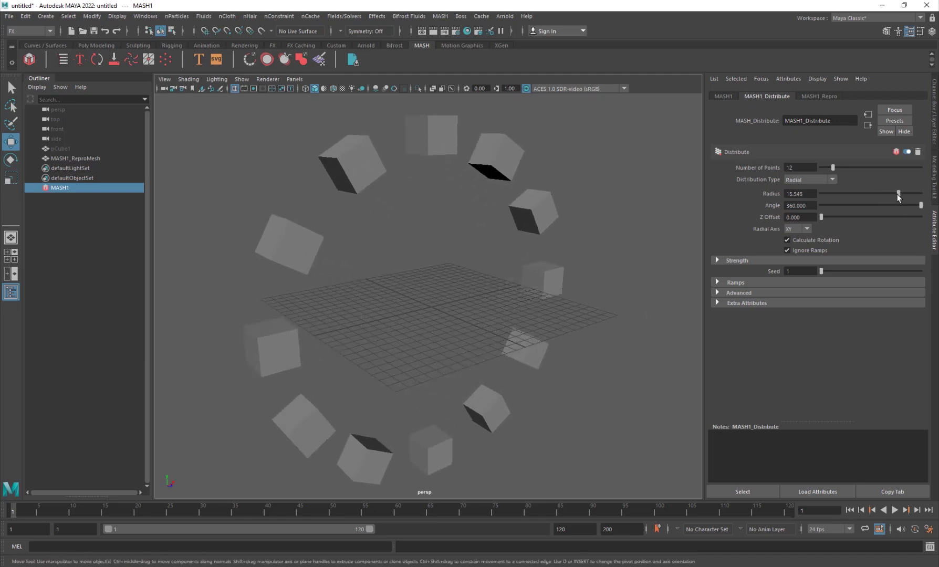
{"action": "left_click_drag", "start_coordinate": [846, 169], "coordinate": [869, 207]}
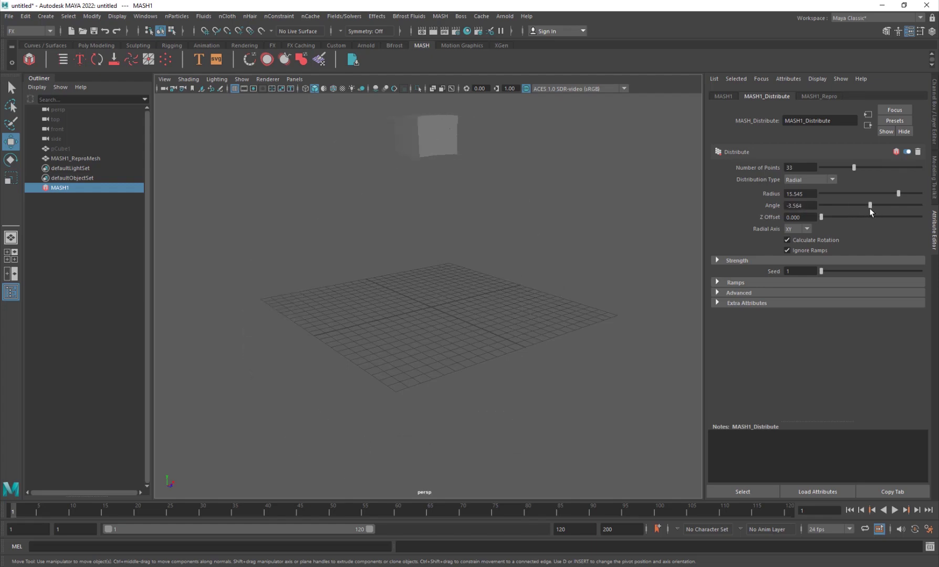
Set the radial Angle to 0 and keyframe it at frame 1
{"action": "left_click", "coordinate": [789, 205]}
{"action": "type", "text": "0"}
{"action": "key", "text": "Return"}
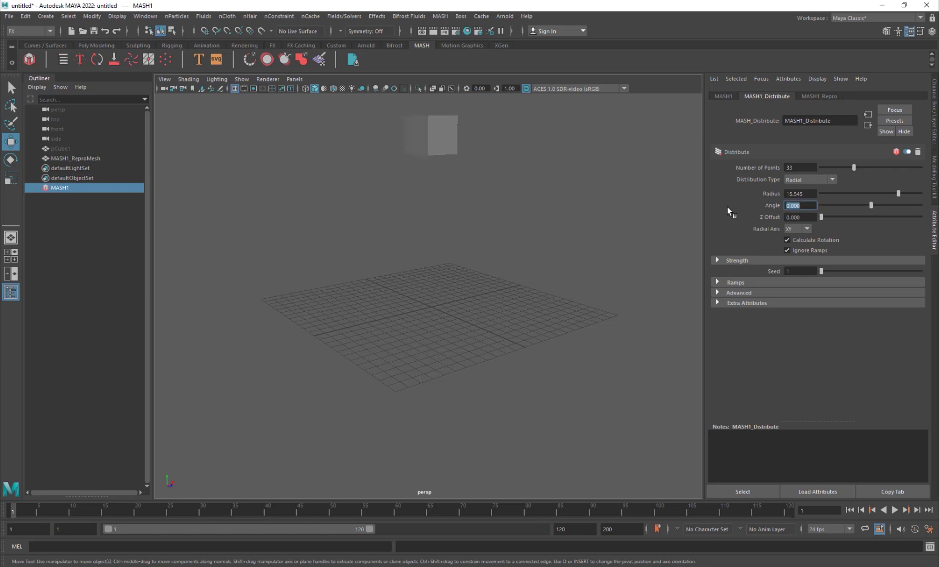
{"action": "right_click", "coordinate": [774, 206]}
{"action": "left_click", "coordinate": [804, 232]}
Keyframe the radial Angle at 360 on frame 70
{"action": "left_click", "coordinate": [463, 514]}
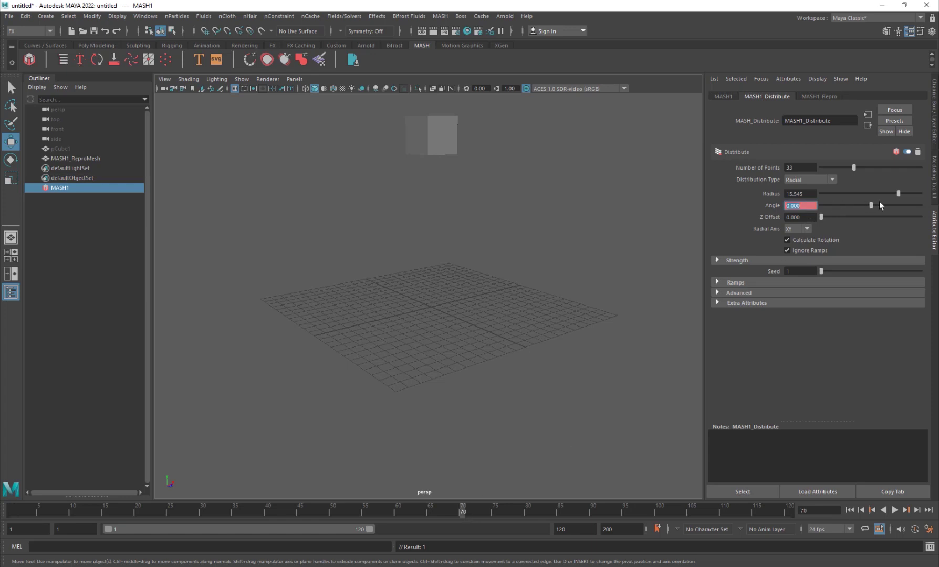
{"action": "mouse_move", "coordinate": [880, 202]}
{"action": "left_mouse_down"}
{"action": "mouse_move", "coordinate": [903, 207]}
{"action": "mouse_move", "coordinate": [887, 208]}
{"action": "left_mouse_up"}
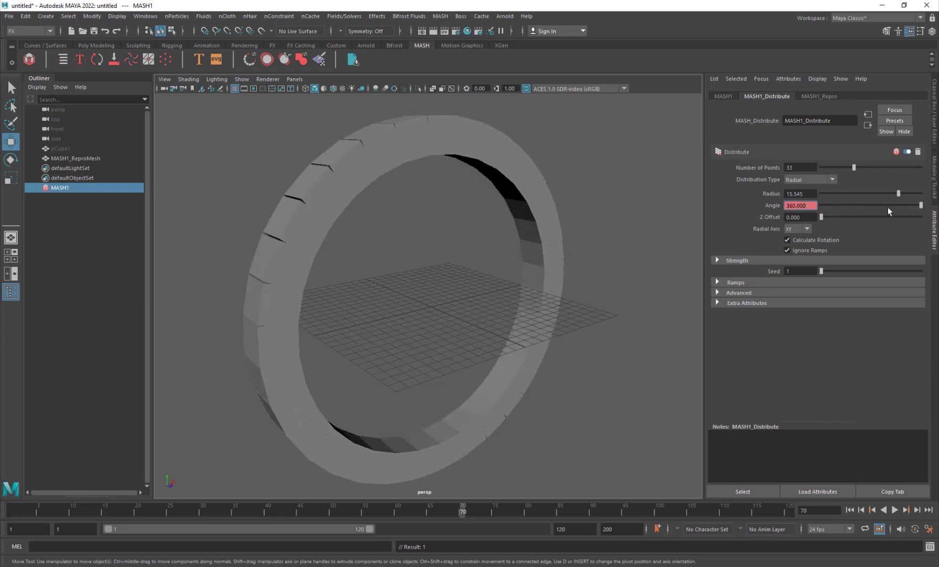
{"action": "right_click", "coordinate": [779, 206]}
{"action": "left_click", "coordinate": [803, 230]}
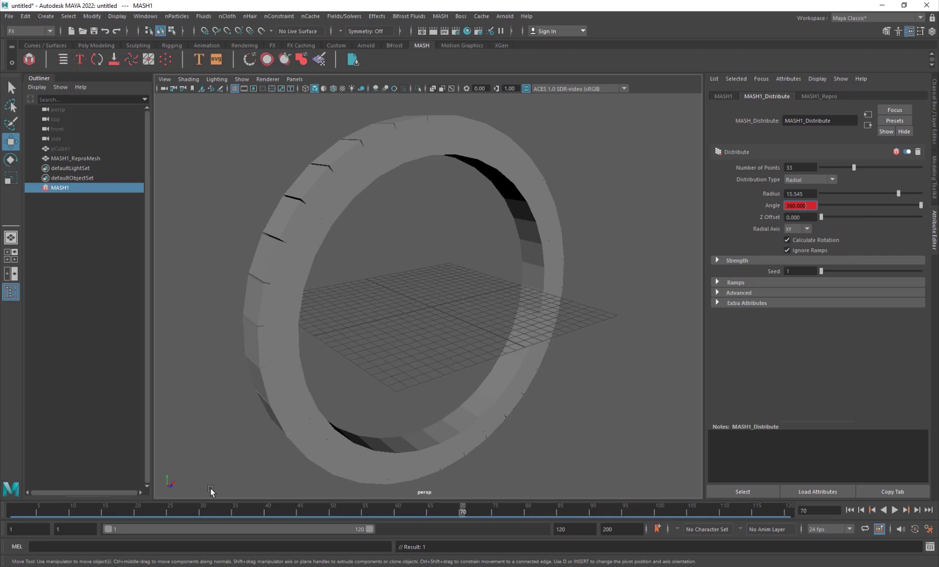
Play back the radial Angle animation to see the ring build up, and stop it
{"action": "left_click", "coordinate": [108, 512]}
{"action": "key", "text": "alt+v"}
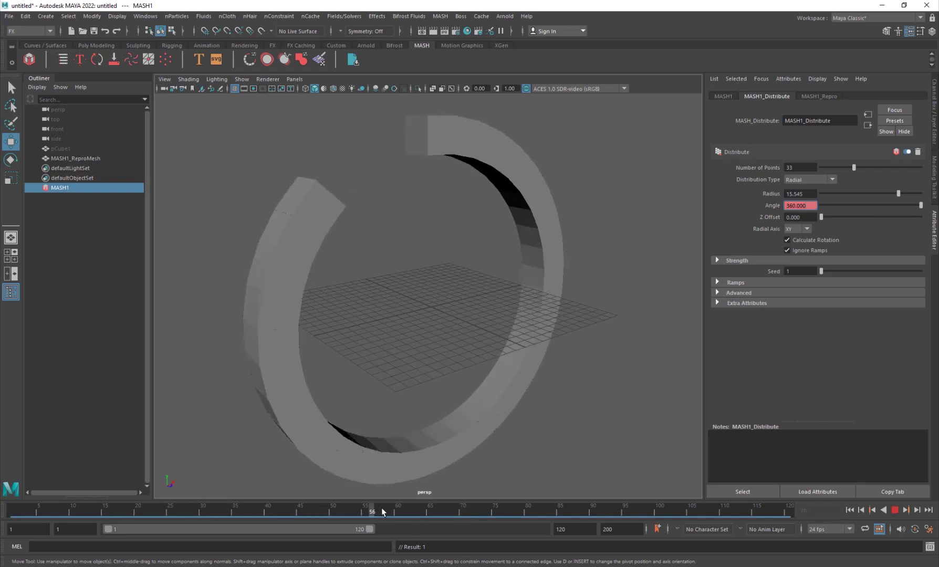
{"action": "key", "text": "alt+v"}
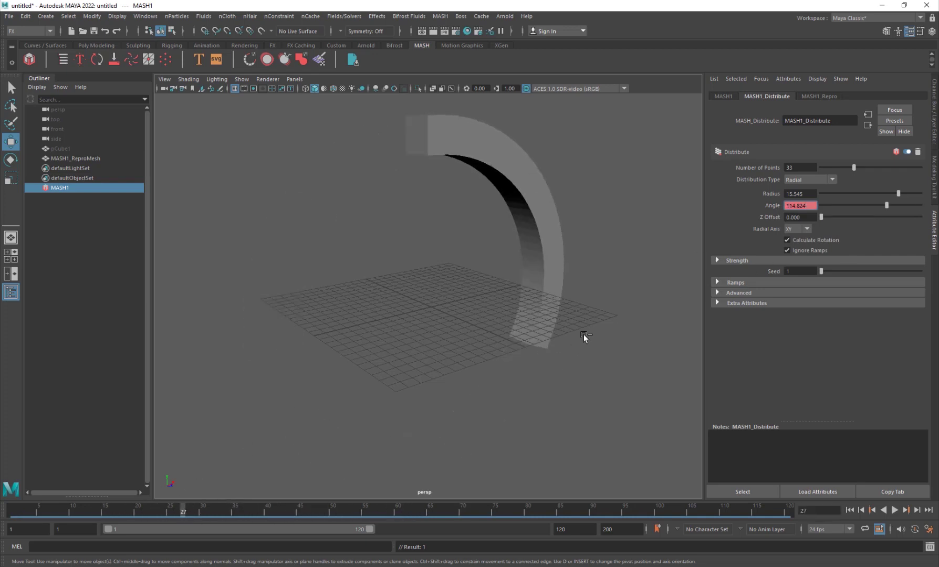
Undo the radial Angle keyframes and return to the first frame
{"action": "key", "text": "ctrl+z"}
{"action": "key", "text": "ctrl+z"}
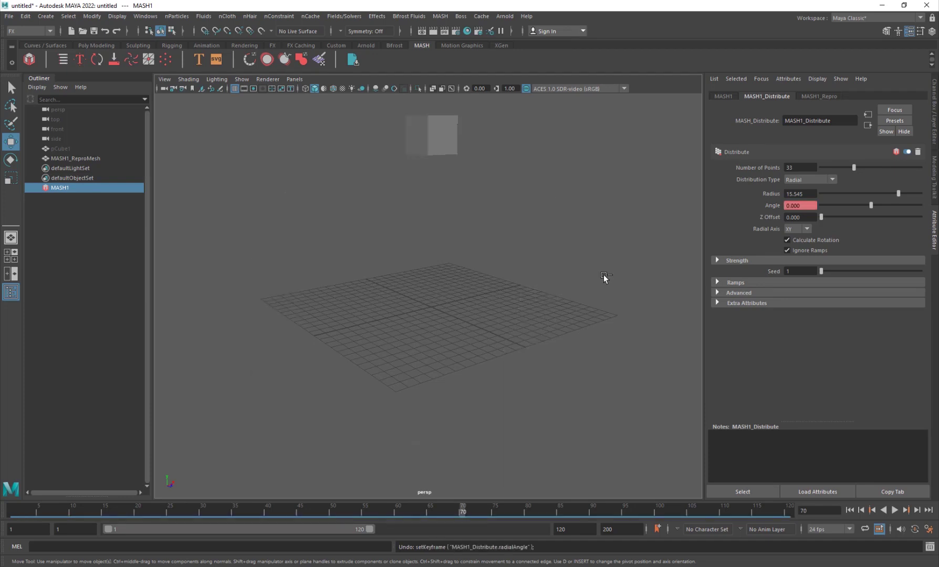
{"action": "key", "text": "ctrl+z"}
{"action": "key", "text": "alt+shift+v"}
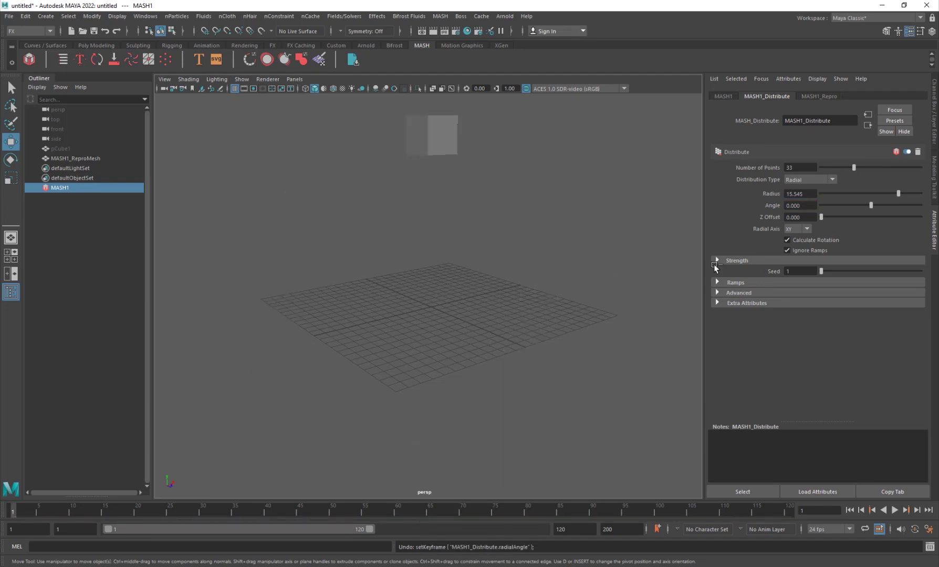
Set the radial Angle to 360, try a Z Offset of about 44, and reset the Z Offset to 0
{"action": "left_click_drag", "start_coordinate": [862, 205], "coordinate": [911, 202]}
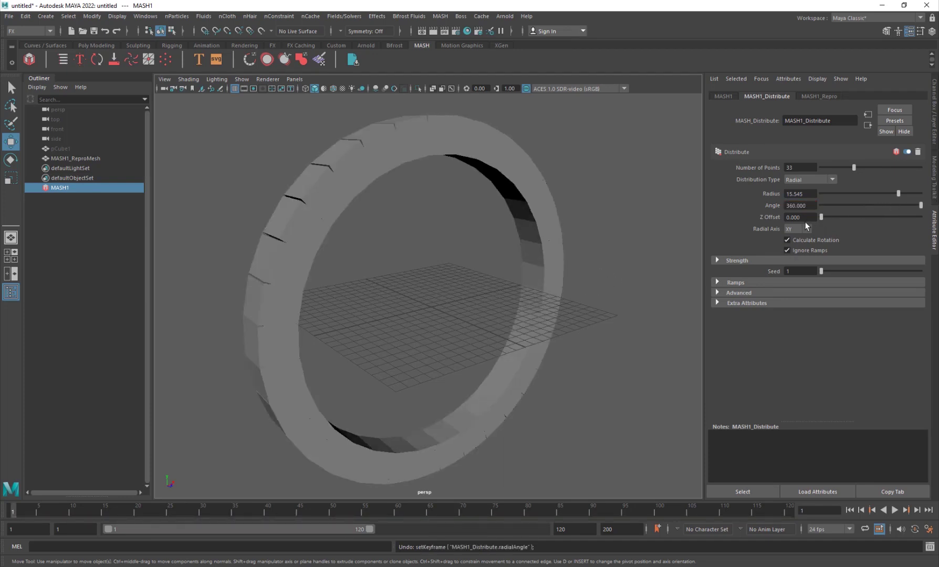
{"action": "left_click_drag", "start_coordinate": [821, 217], "coordinate": [894, 217]}
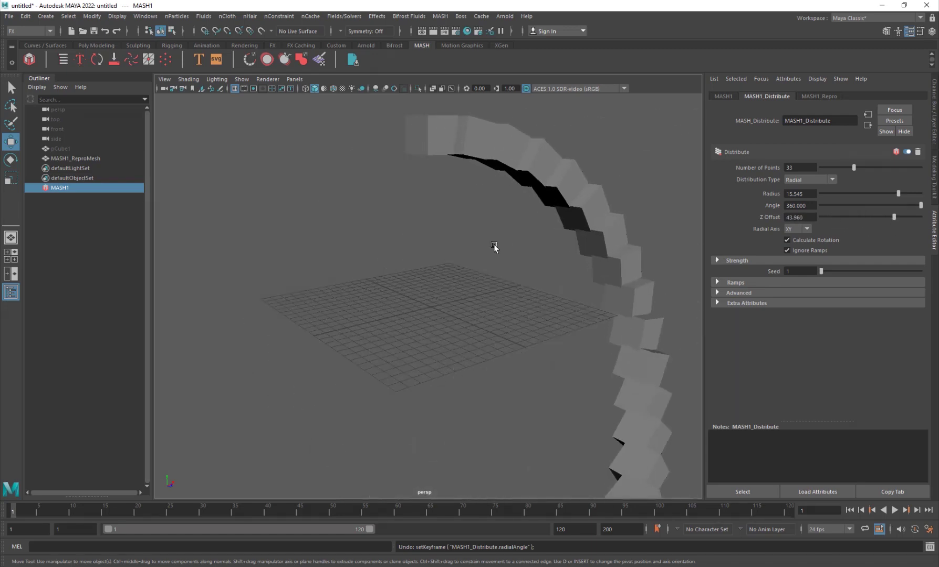
{"action": "left_click_drag", "start_coordinate": [494, 247], "coordinate": [126, 268], "text": "alt"}
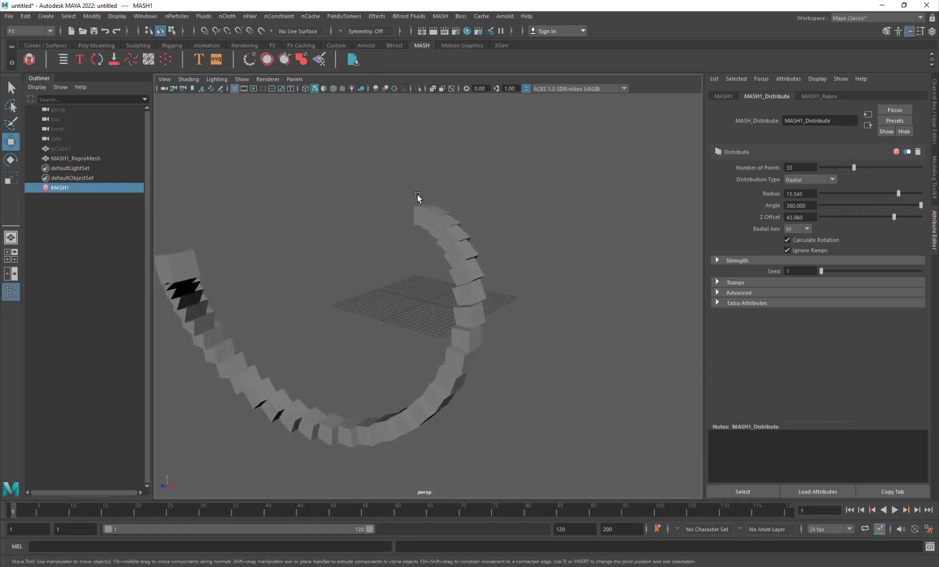
{"action": "left_click_drag", "start_coordinate": [832, 216], "coordinate": [738, 219]}
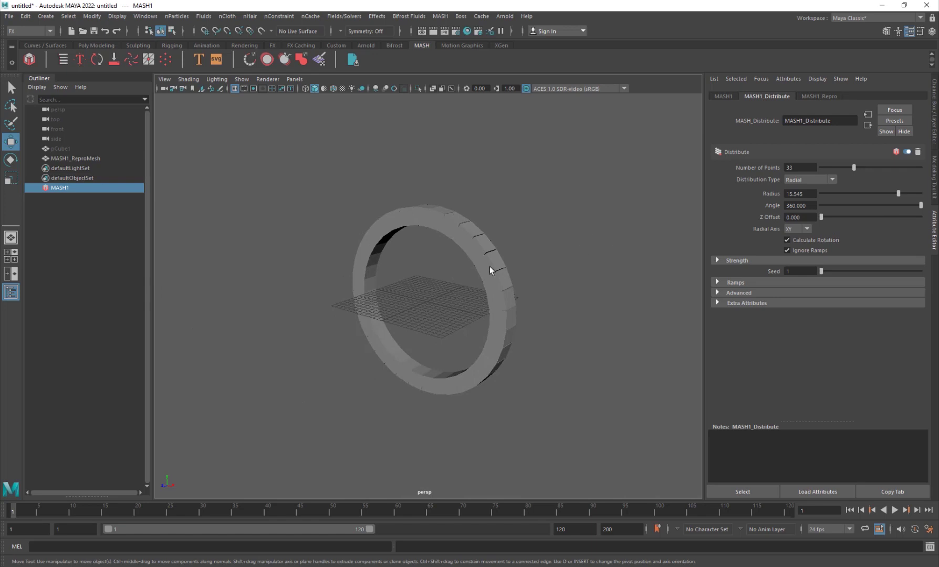
{"action": "left_click_drag", "start_coordinate": [489, 266], "coordinate": [460, 322], "text": "alt"}
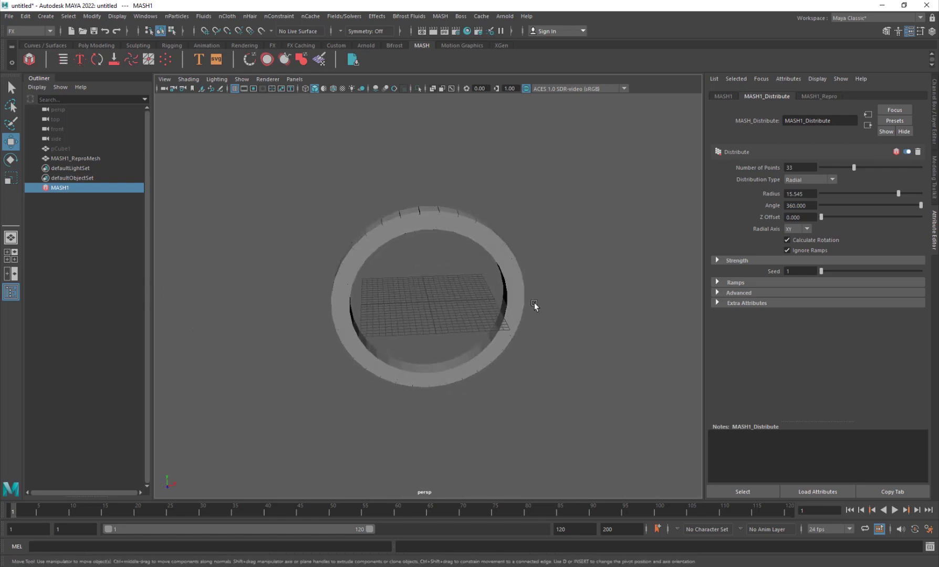
In the Strength settings, try the Strength value and restore it to 1, and keyframe Random Strength at 0 on frame 1
{"action": "left_click", "coordinate": [719, 261]}
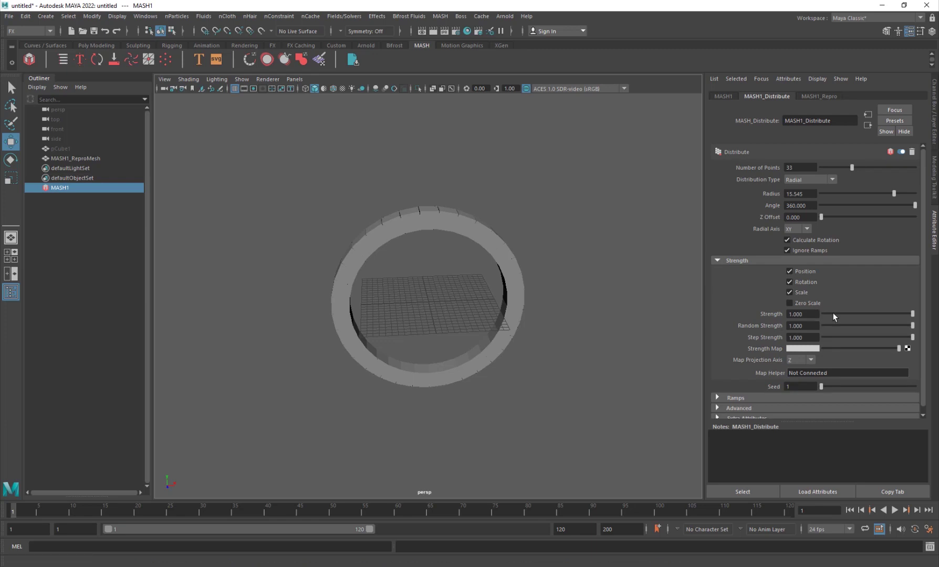
{"action": "left_click_drag", "start_coordinate": [832, 314], "coordinate": [920, 325]}
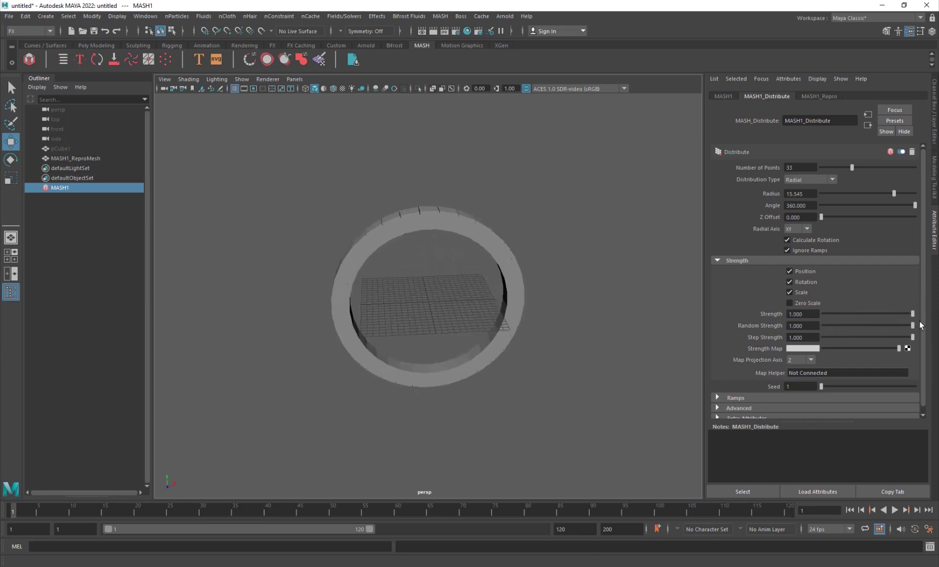
{"action": "left_click_drag", "start_coordinate": [828, 325], "coordinate": [744, 331]}
{"action": "right_click", "coordinate": [755, 325]}
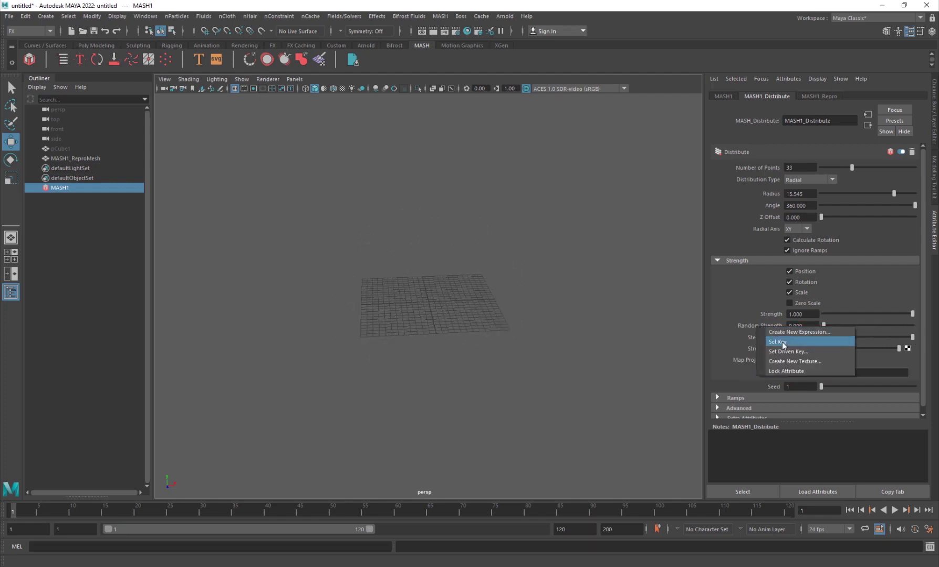
{"action": "left_click", "coordinate": [782, 342]}
Keyframe Random Strength at 1 on frame 72
{"action": "left_click", "coordinate": [473, 512]}
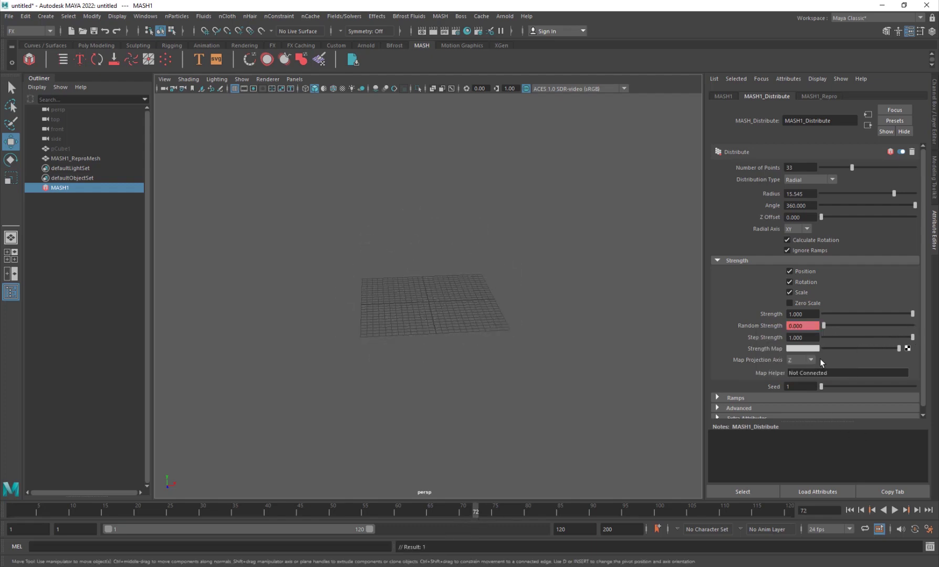
{"action": "left_click_drag", "start_coordinate": [835, 327], "coordinate": [914, 325]}
{"action": "right_click", "coordinate": [753, 326]}
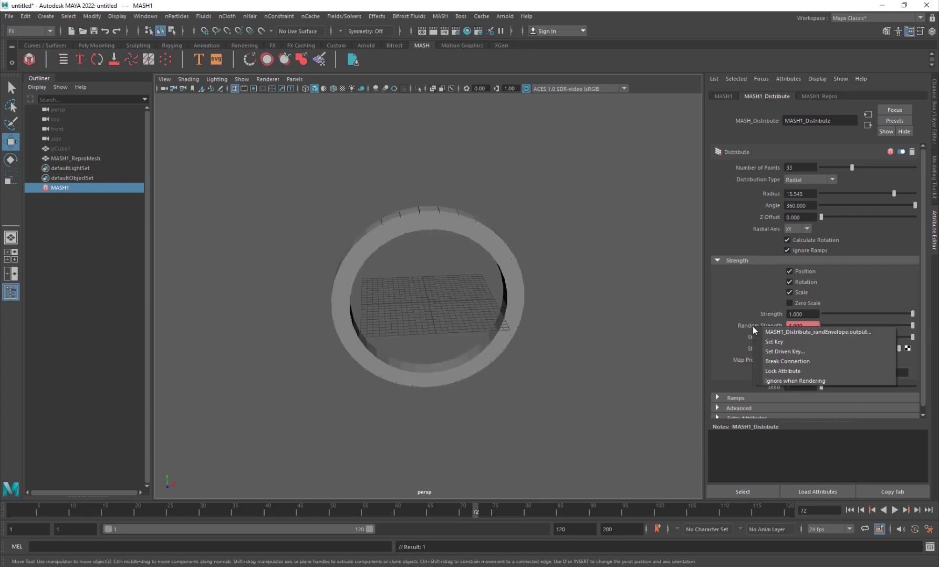
{"action": "left_click", "coordinate": [774, 342]}
Scrub and play the Random Strength animation up to frame 74 to watch the cubes appear randomly
{"action": "left_click_drag", "start_coordinate": [156, 509], "coordinate": [267, 515]}
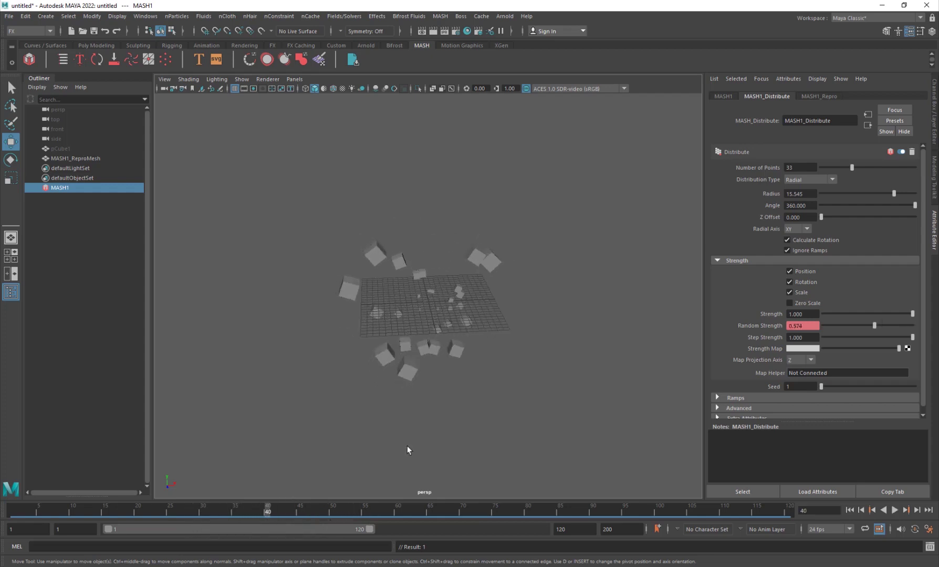
{"action": "left_click_drag", "start_coordinate": [408, 448], "coordinate": [425, 384], "text": "alt"}
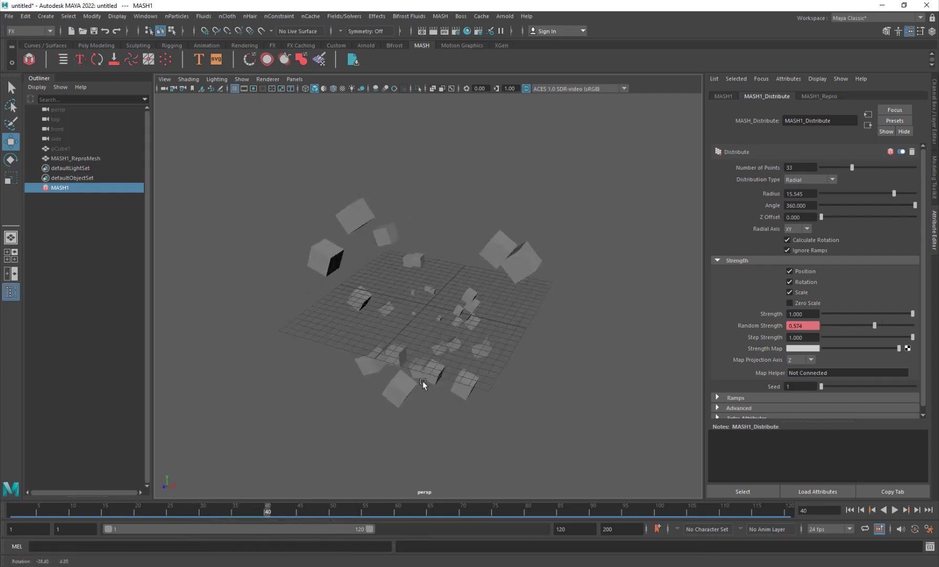
{"action": "left_click_drag", "start_coordinate": [175, 523], "coordinate": [146, 514]}
{"action": "key", "text": "alt+v"}
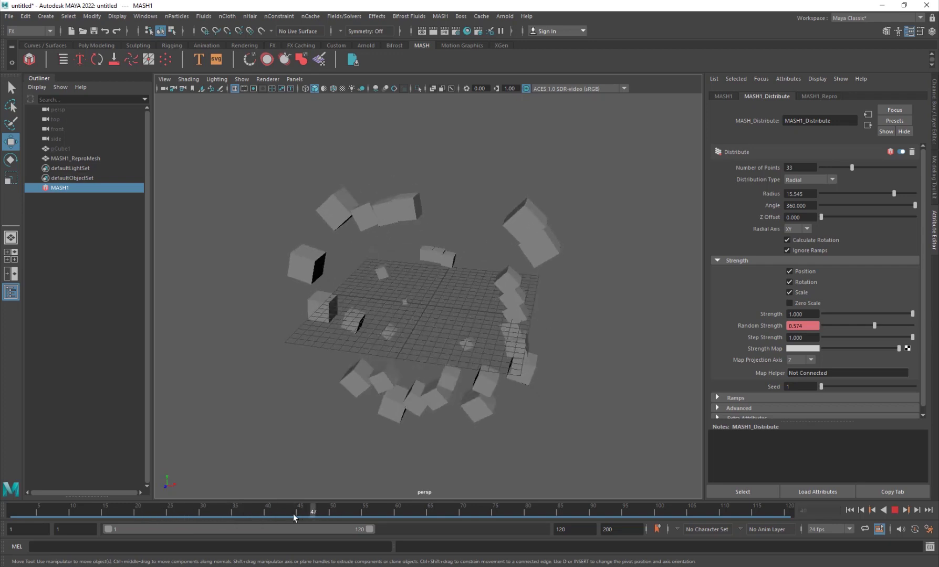
{"action": "key", "text": "alt+v"}
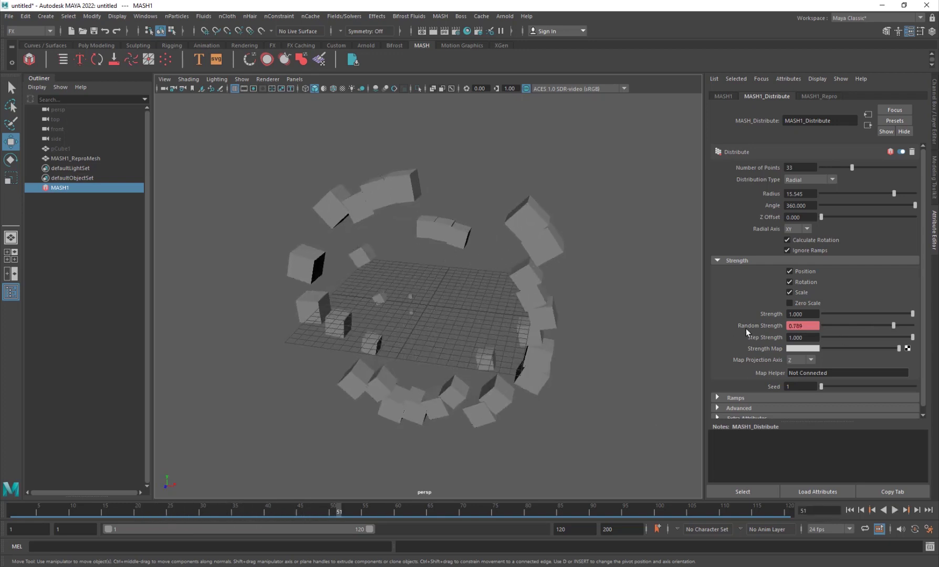
{"action": "left_click_drag", "start_coordinate": [417, 514], "coordinate": [488, 512]}
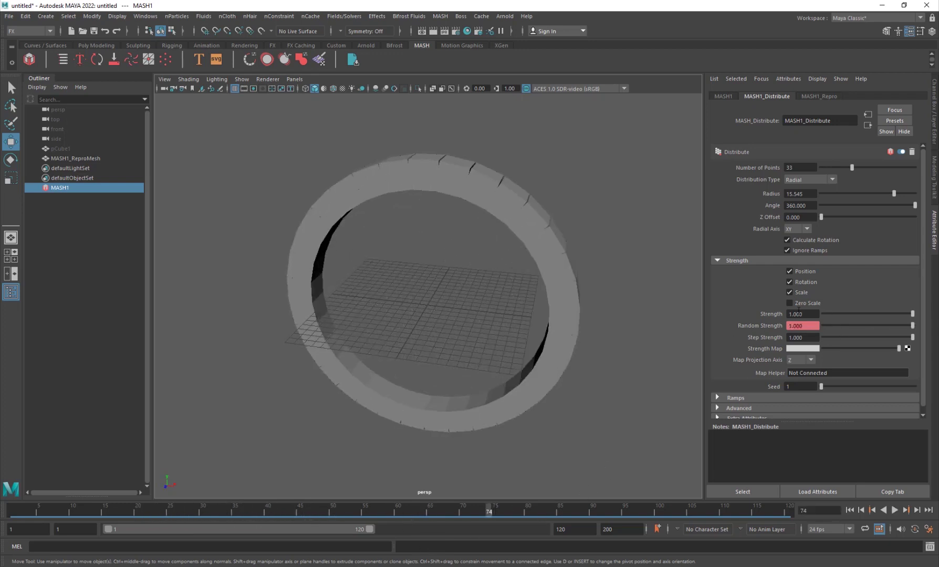
Break the animation connection on Random Strength
{"action": "right_click", "coordinate": [767, 324]}
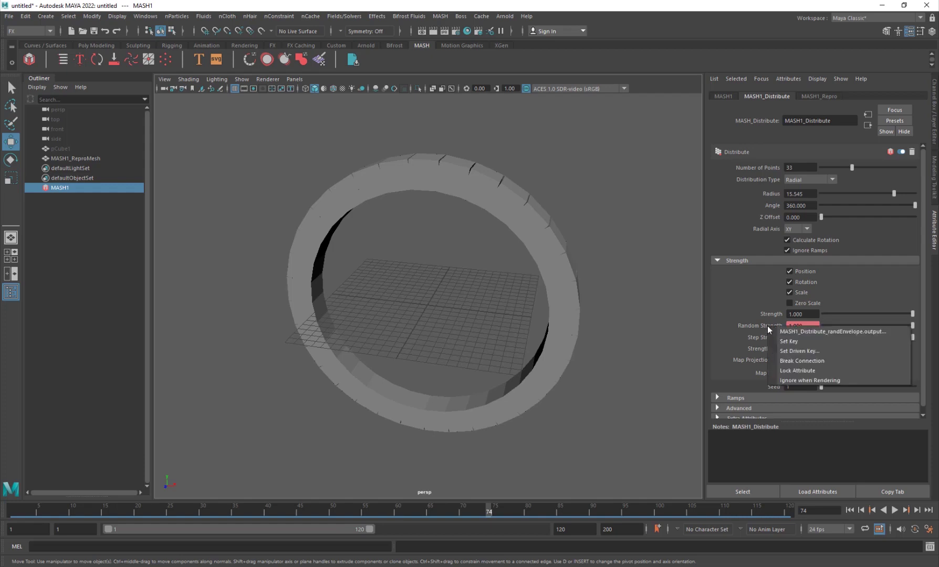
{"action": "left_click", "coordinate": [804, 362]}
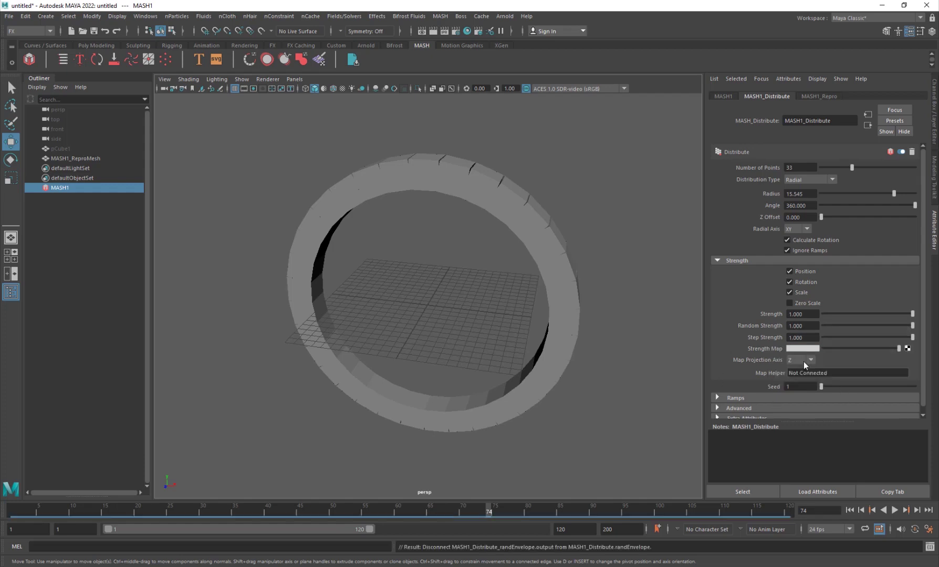
{"action": "left_click_drag", "start_coordinate": [468, 336], "coordinate": [515, 337], "text": "alt"}
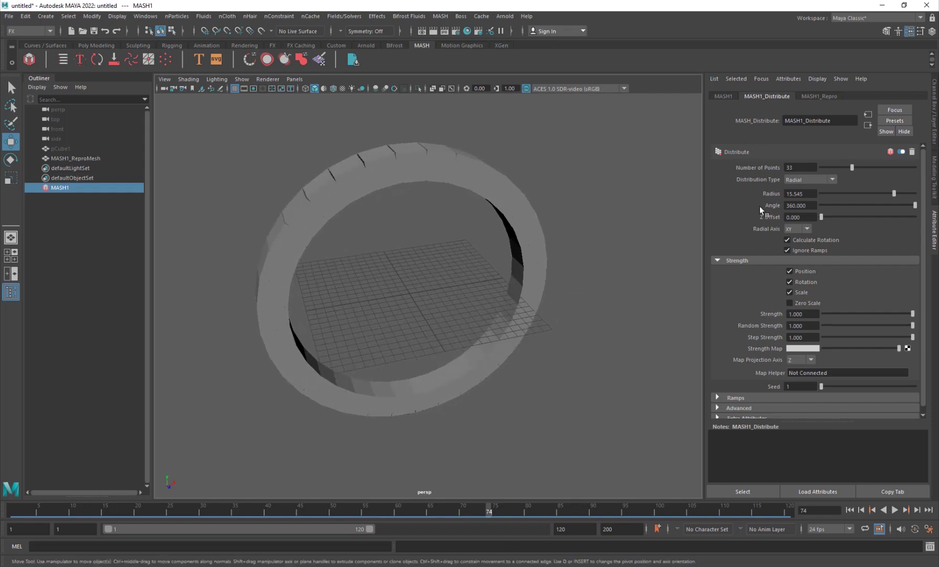
Switch the distribution type to Spherical and set Number of Points to 87
{"action": "left_click", "coordinate": [814, 183]}
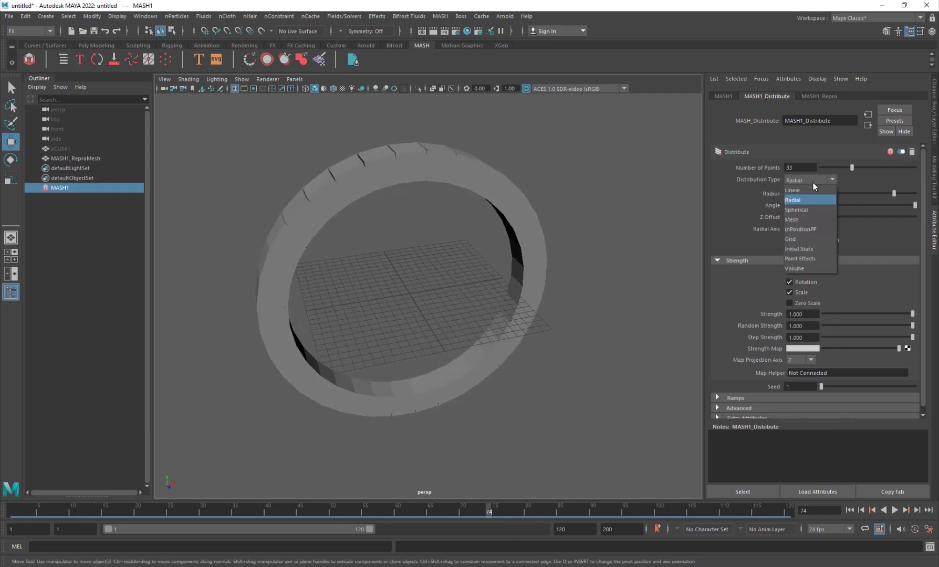
{"action": "left_click", "coordinate": [805, 210]}
{"action": "left_click_drag", "start_coordinate": [865, 168], "coordinate": [904, 170]}
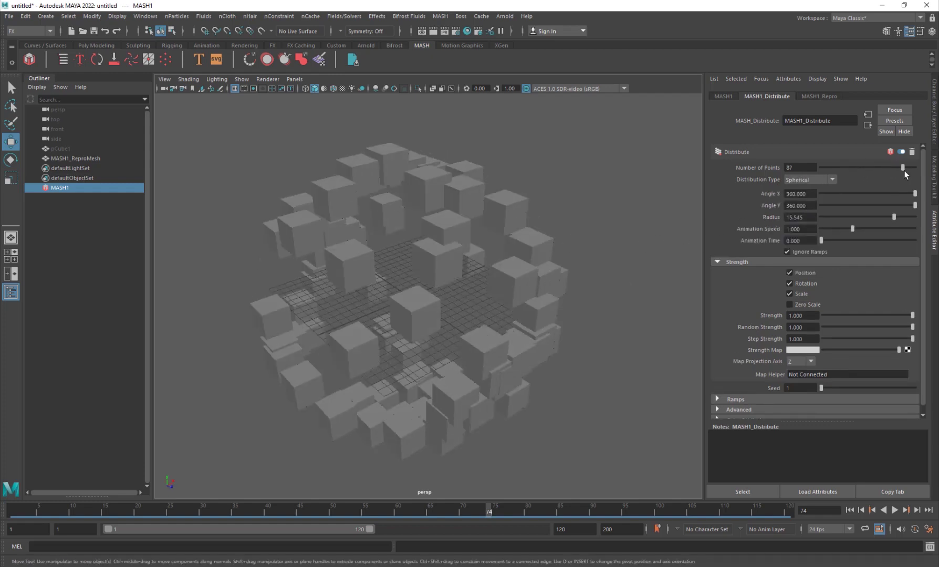
Raise the spherical distribution's Number of Points to 100 and on to 200
{"action": "double_click", "coordinate": [809, 169]}
{"action": "type", "text": "99"}
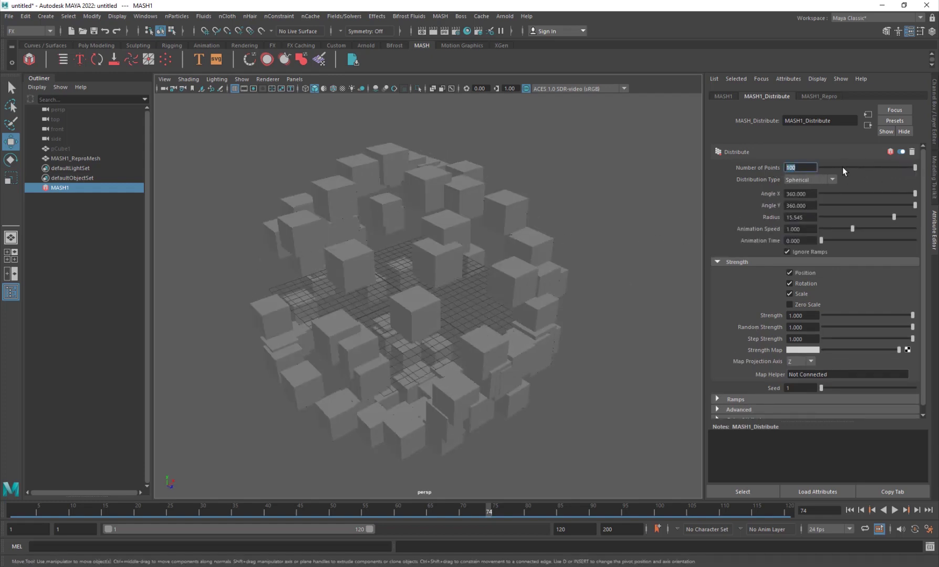
{"action": "key", "text": "Return"}
{"action": "left_click_drag", "start_coordinate": [915, 169], "coordinate": [931, 173]}
{"action": "key", "text": "Return"}
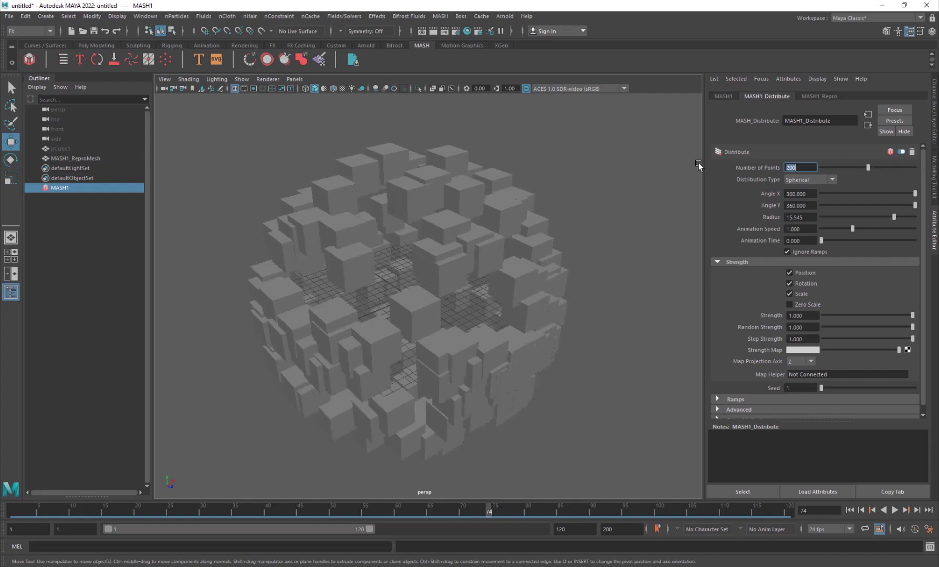
{"action": "mouse_move", "coordinate": [415, 353]}
{"action": "left_mouse_down", "text": "alt"}
{"action": "mouse_move", "coordinate": [318, 332]}
{"action": "mouse_move", "coordinate": [360, 361]}
{"action": "mouse_move", "coordinate": [406, 335]}
{"action": "mouse_move", "coordinate": [401, 356]}
{"action": "mouse_move", "coordinate": [428, 328]}
{"action": "mouse_move", "coordinate": [478, 360]}
{"action": "mouse_move", "coordinate": [413, 360]}
{"action": "left_mouse_up", "text": "alt"}
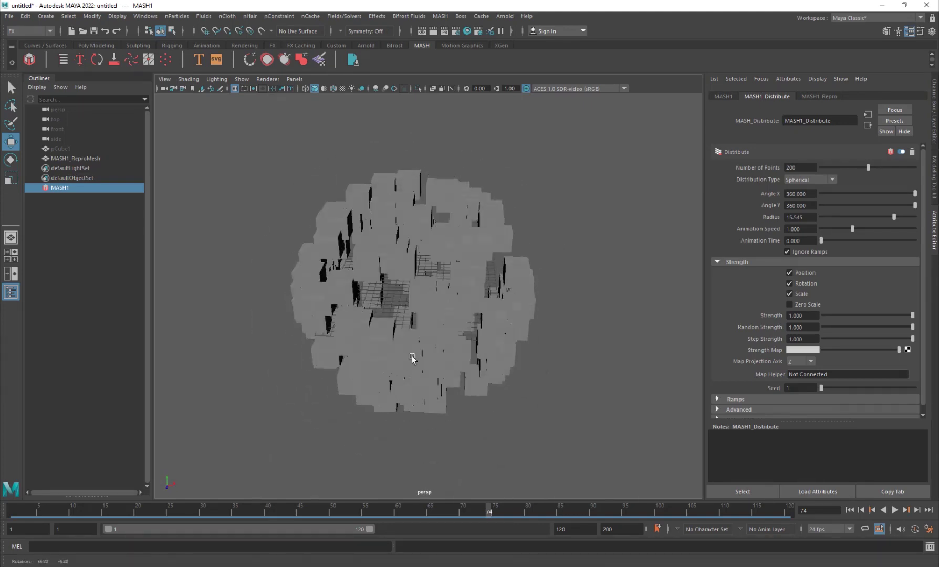
{"action": "scroll", "coordinate": [445, 299], "scroll_direction": "up", "scroll_amount": 5}
{"action": "left_click_drag", "start_coordinate": [445, 300], "coordinate": [455, 371], "text": "alt"}
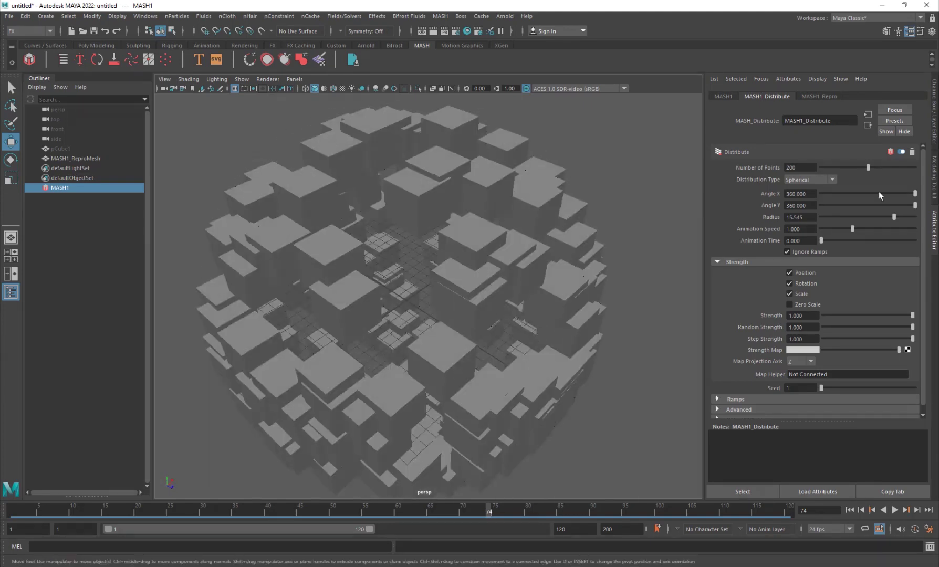
Set the spherical distribution's Radius to 20 and try varying Random Strength, returning it to 1
{"action": "left_click_drag", "start_coordinate": [836, 195], "coordinate": [924, 224]}
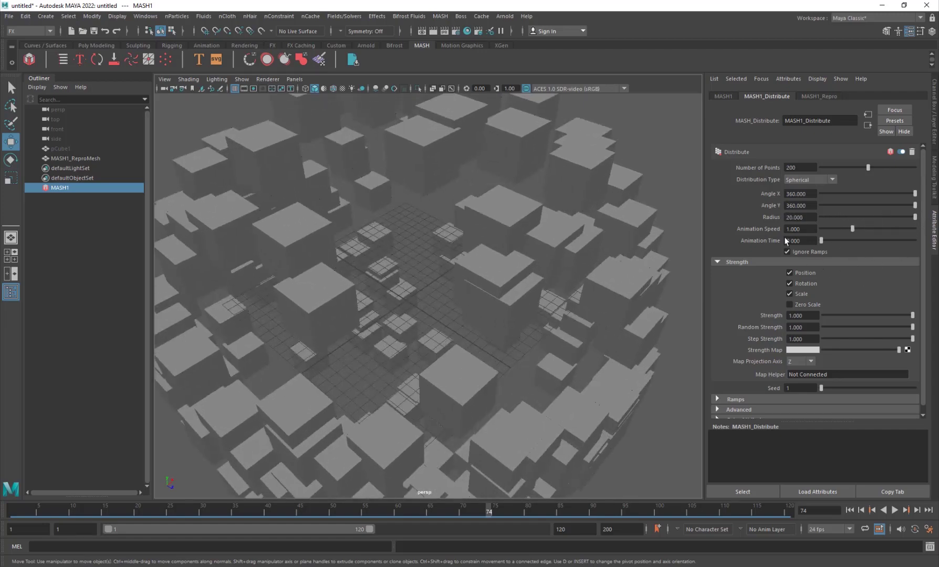
{"action": "left_click_drag", "start_coordinate": [581, 327], "coordinate": [484, 331], "text": "alt"}
{"action": "scroll", "coordinate": [487, 281], "scroll_direction": "down", "scroll_amount": 5}
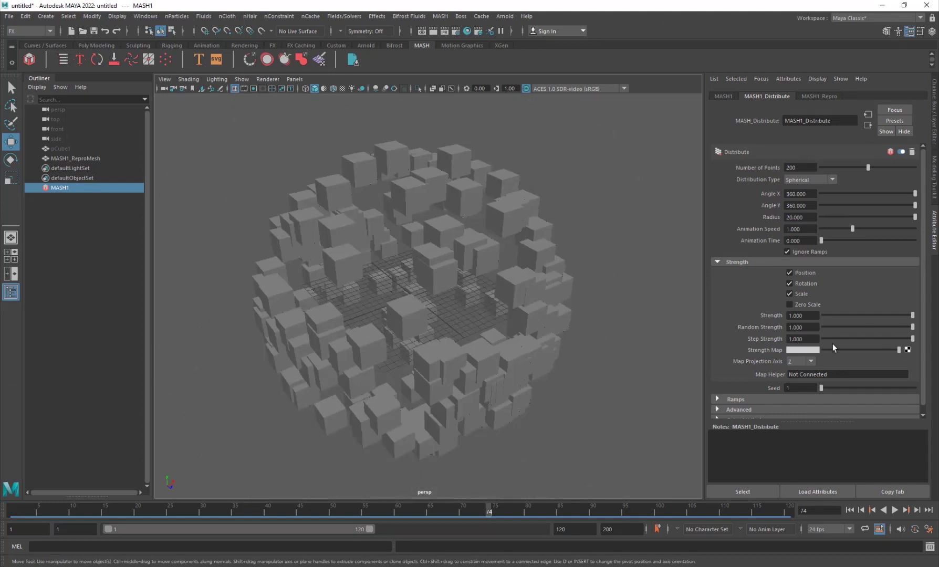
{"action": "left_click_drag", "start_coordinate": [844, 327], "coordinate": [915, 331]}
Switch the MASH network's distribution type to Mesh
{"action": "left_click", "coordinate": [807, 180]}
{"action": "left_click", "coordinate": [806, 220]}
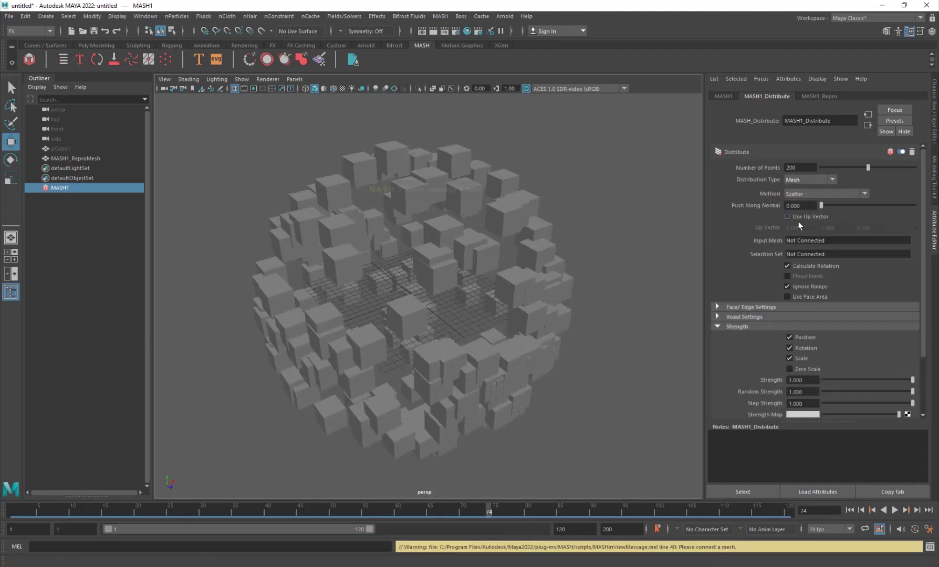
{"action": "left_click_drag", "start_coordinate": [491, 407], "coordinate": [442, 263], "text": "alt"}
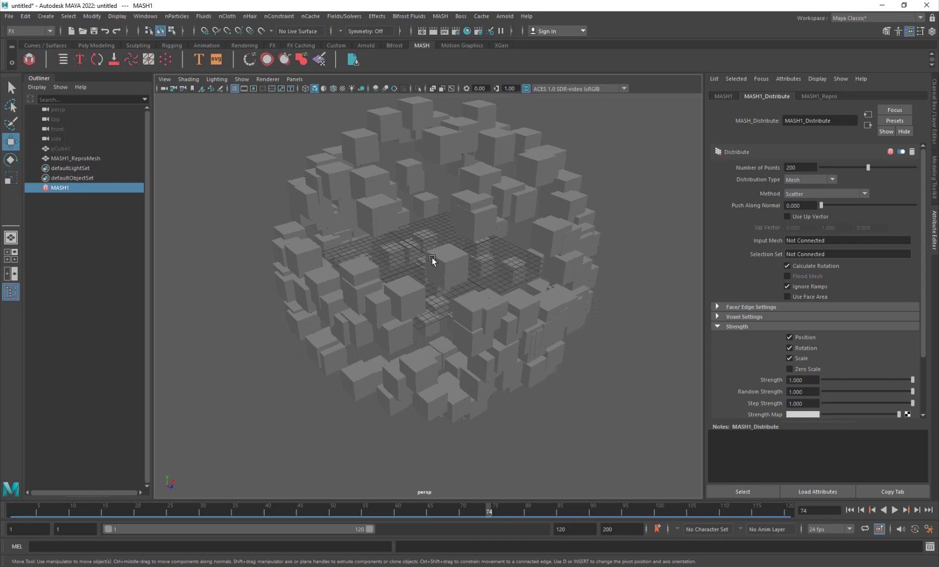
Create a 3D type mesh and change its text to FXMANIAC
{"action": "left_click", "coordinate": [201, 61]}
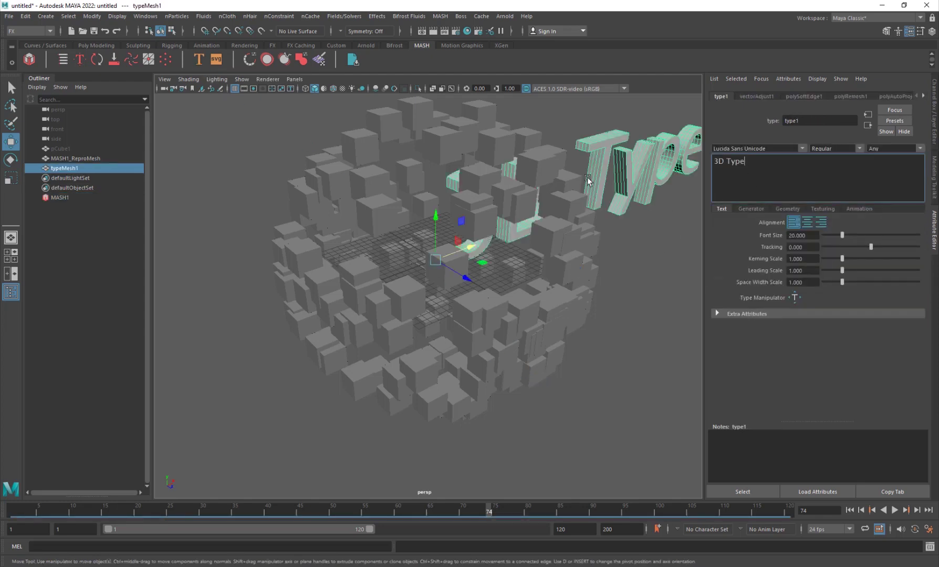
{"action": "type", "text": "FXM"}
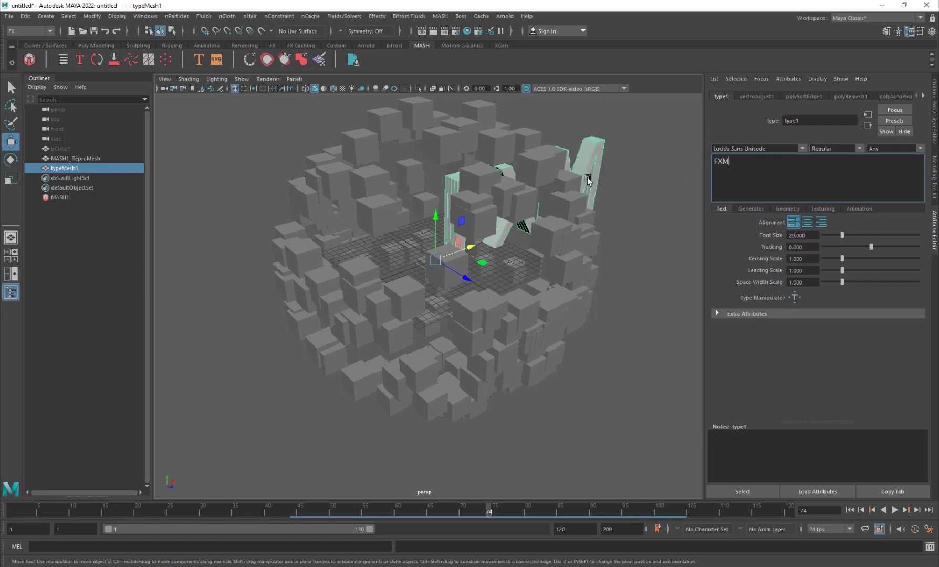
{"action": "type", "text": "ANIAC"}
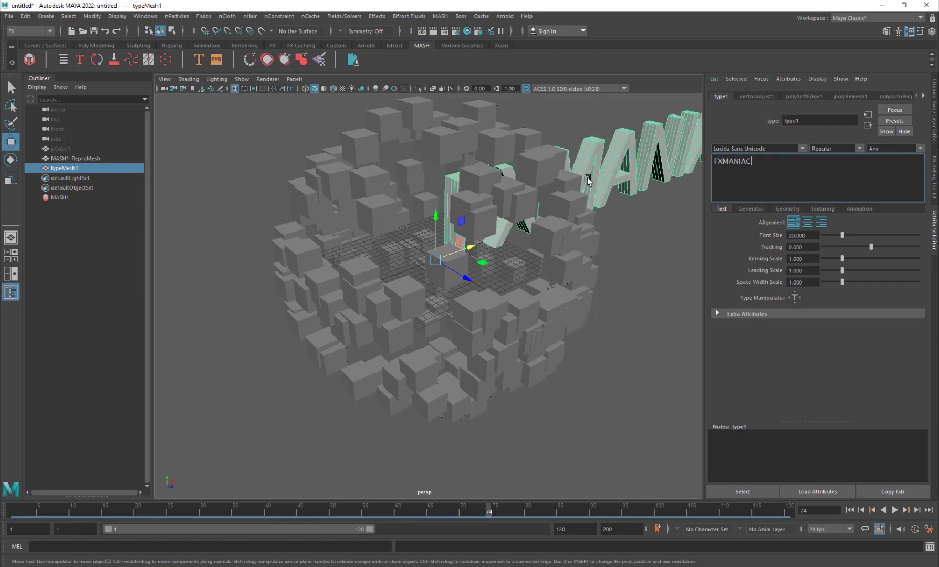
{"action": "left_click", "coordinate": [612, 260]}
{"action": "left_click", "coordinate": [627, 180]}
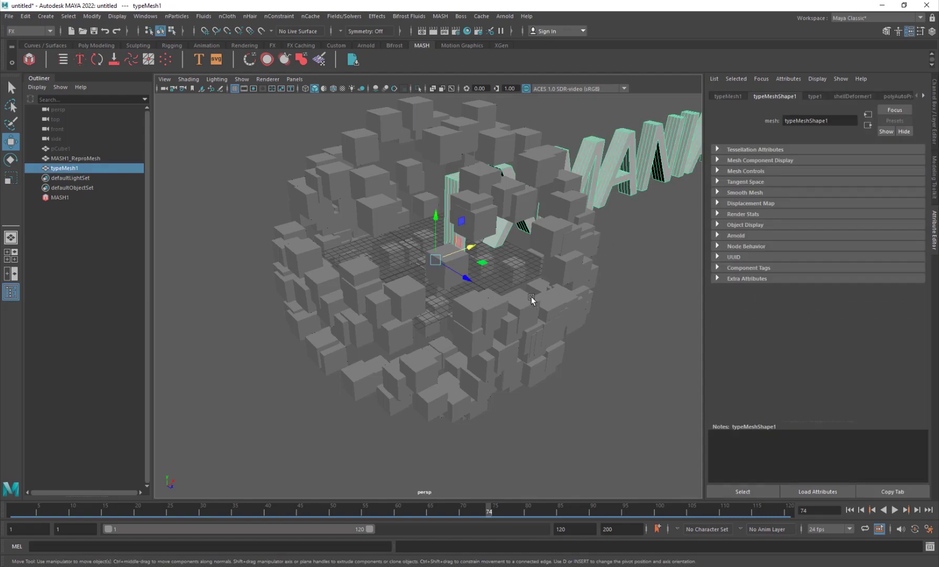
Move the FXMANIAC text mesh sideways so that it runs through the sphere of cubes
{"action": "middle_click_drag", "start_coordinate": [531, 297], "coordinate": [365, 384], "text": "alt"}
{"action": "left_click_drag", "start_coordinate": [362, 378], "coordinate": [480, 309], "text": "alt"}
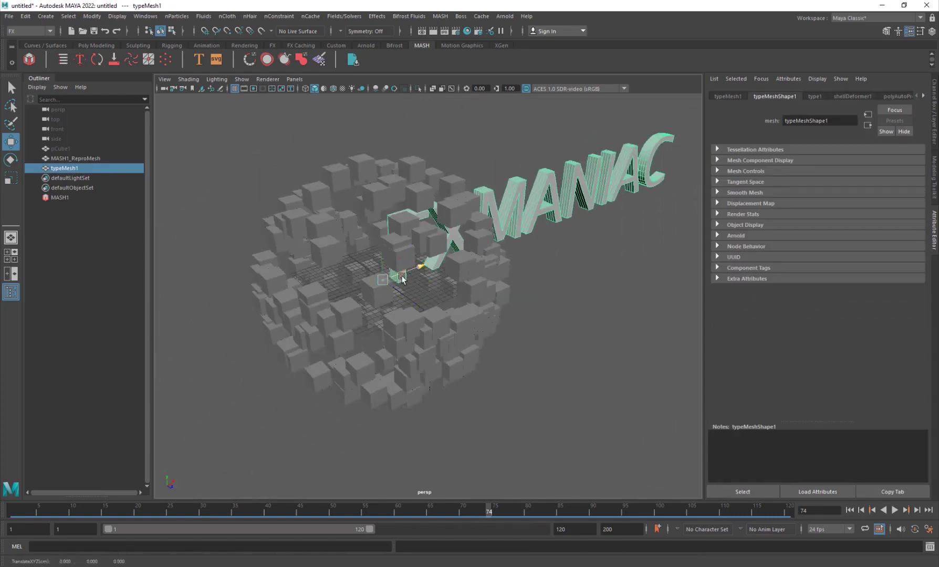
{"action": "left_click_drag", "start_coordinate": [394, 273], "coordinate": [246, 347], "text": "alt"}
{"action": "key", "text": "r"}
{"action": "left_click_drag", "start_coordinate": [193, 379], "coordinate": [233, 433]}
{"action": "key", "text": "w"}
Center the text mesh's pivot and scale the text down to fit within the sphere of cubes
{"action": "left_click", "coordinate": [91, 16]}
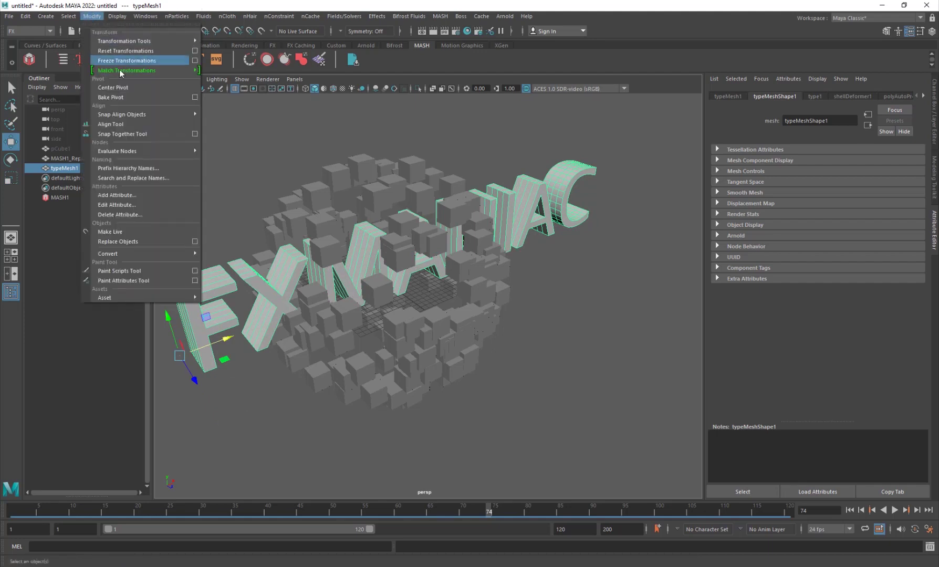
{"action": "left_click", "coordinate": [122, 88]}
{"action": "key", "text": "r"}
{"action": "left_click_drag", "start_coordinate": [461, 264], "coordinate": [285, 330]}
{"action": "key", "text": "w"}
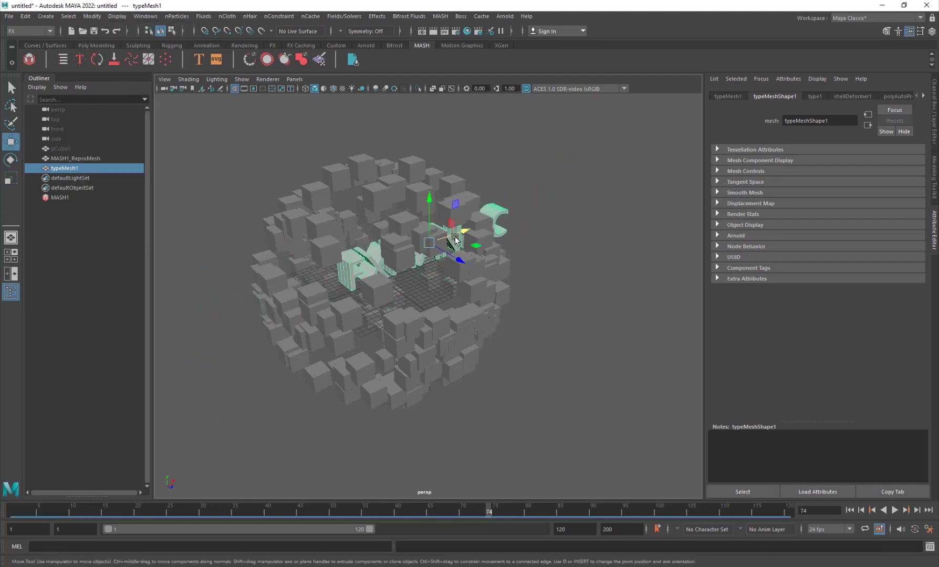
Move the scaled text mesh to the middle of the cube sphere and frame it in the view
{"action": "left_click_drag", "start_coordinate": [452, 239], "coordinate": [413, 264]}
{"action": "key", "text": "f"}
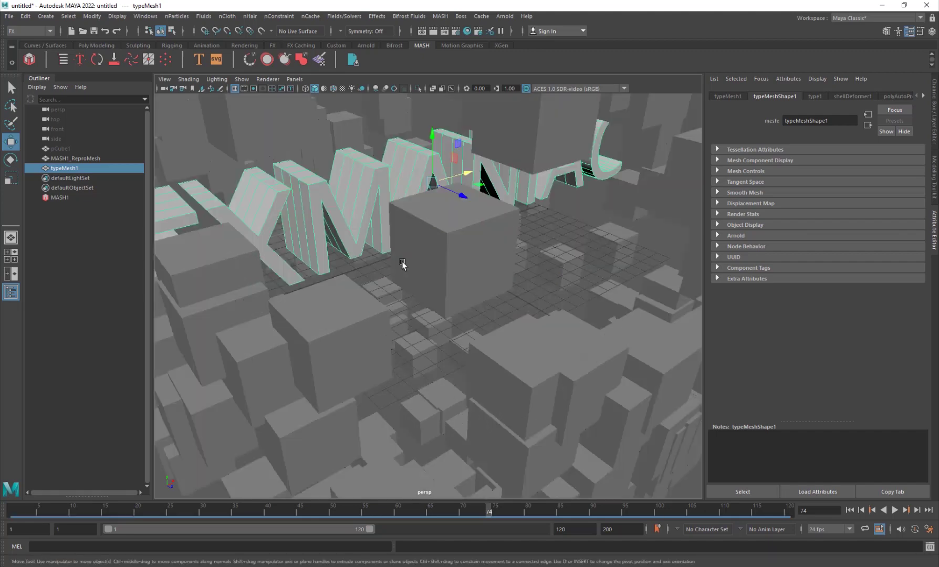
{"action": "left_click_drag", "start_coordinate": [351, 257], "coordinate": [404, 259], "text": "alt"}
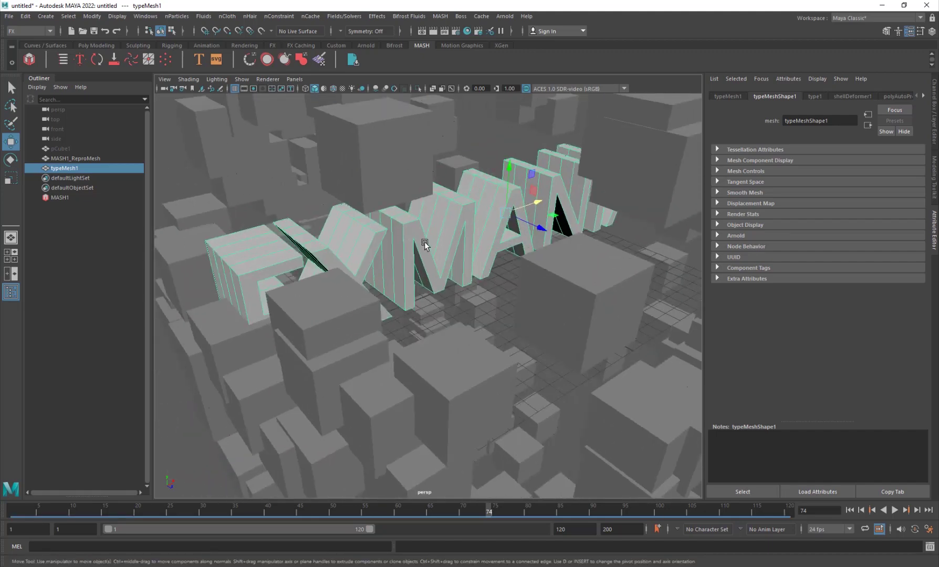
Connect typeMesh1 as the Input Mesh of the MASH1 Distribute node
{"action": "left_click", "coordinate": [59, 198]}
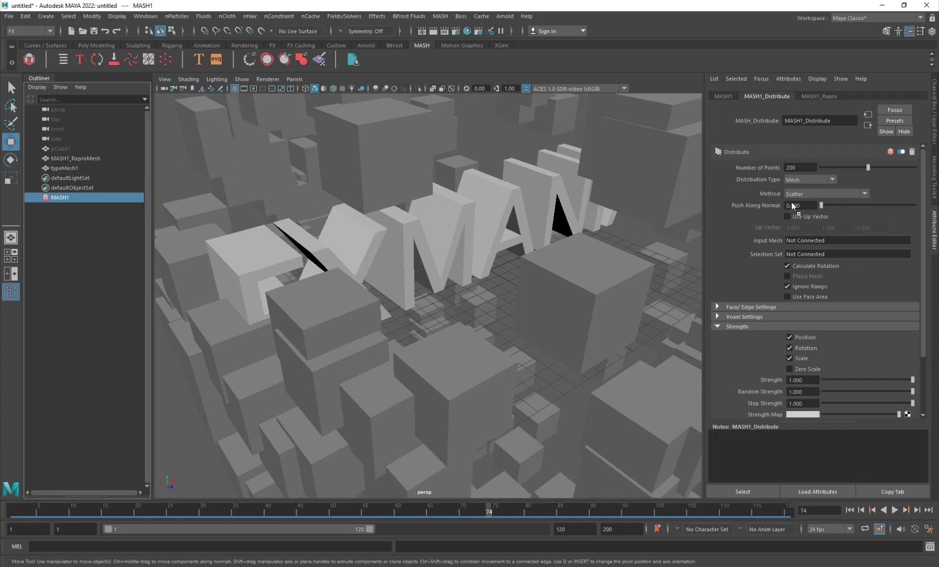
{"action": "middle_click_drag", "start_coordinate": [811, 241], "coordinate": [810, 242]}
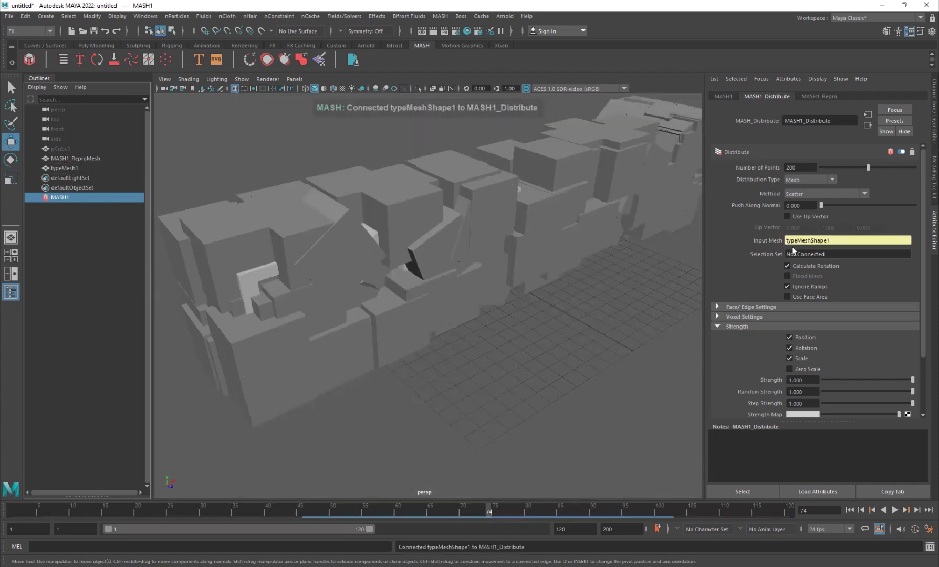
{"action": "left_click", "coordinate": [512, 337]}
{"action": "left_click_drag", "start_coordinate": [513, 336], "coordinate": [436, 336], "text": "alt"}
{"action": "left_click", "coordinate": [60, 197]}
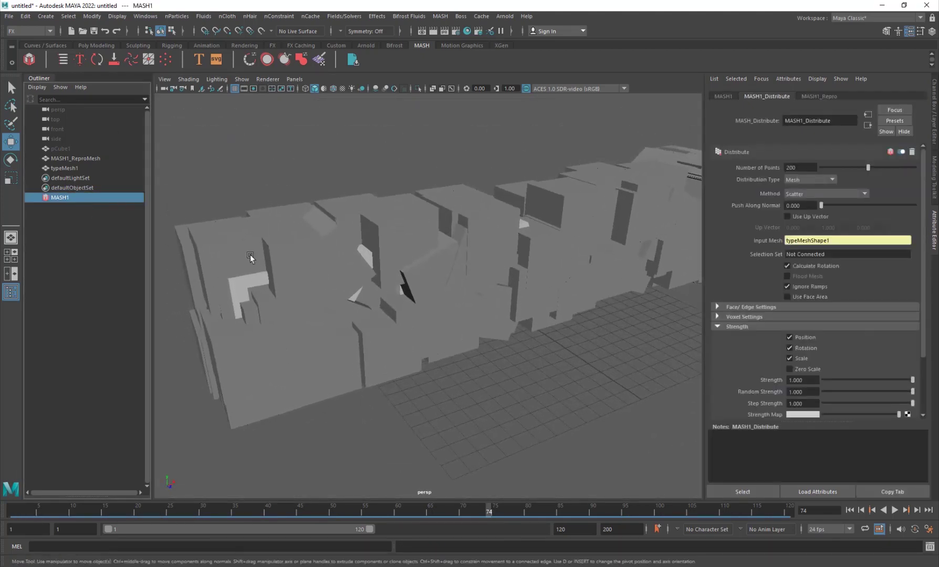
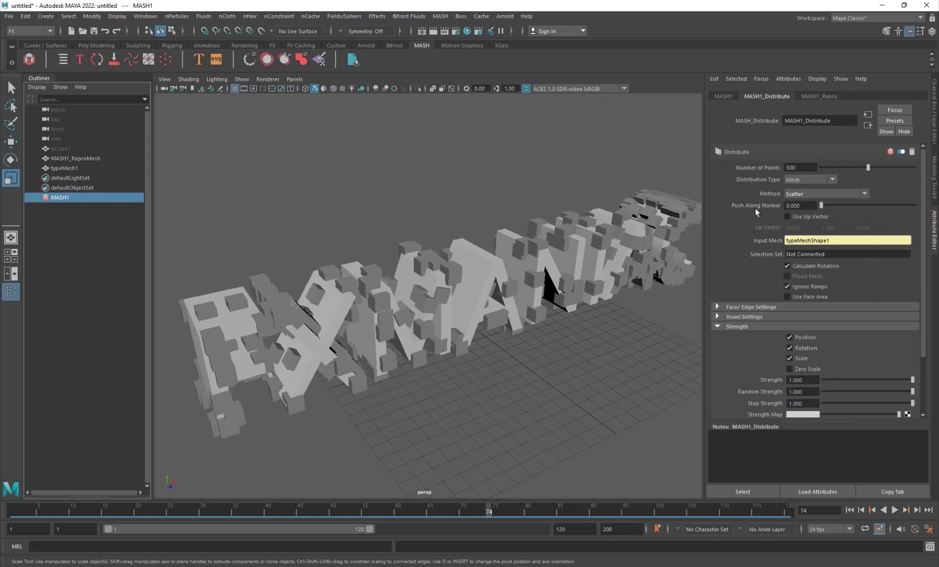
Try the Vertex and Random Vertex methods for distributing the cubes over the text mesh
{"action": "mouse_move", "coordinate": [821, 204]}
{"action": "left_mouse_down"}
{"action": "mouse_move", "coordinate": [914, 205]}
{"action": "mouse_move", "coordinate": [819, 212]}
{"action": "mouse_move", "coordinate": [816, 195]}
{"action": "left_mouse_up"}
{"action": "left_click", "coordinate": [817, 194]}
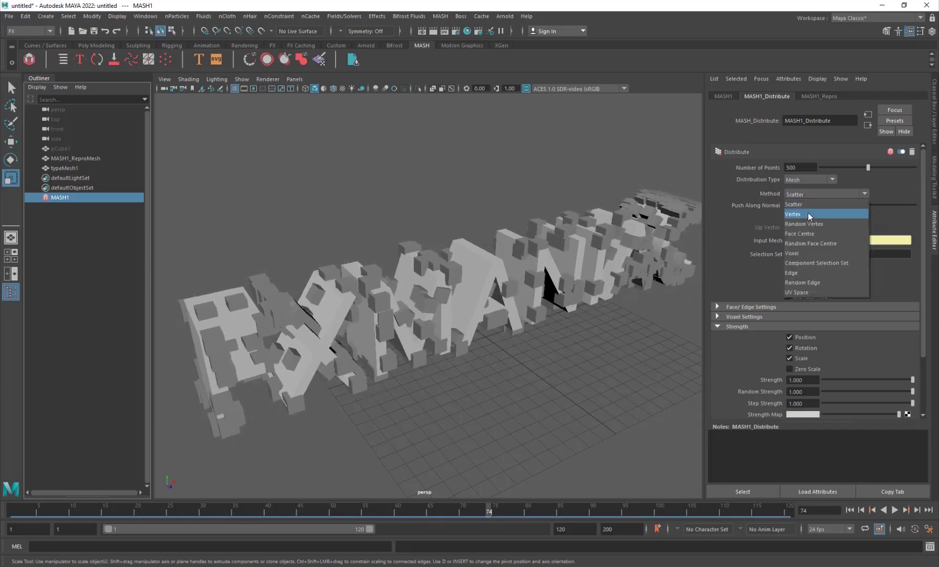
{"action": "left_click", "coordinate": [808, 214]}
{"action": "left_click_drag", "start_coordinate": [520, 320], "coordinate": [457, 329], "text": "alt"}
{"action": "left_click", "coordinate": [829, 197]}
{"action": "left_click", "coordinate": [816, 224]}
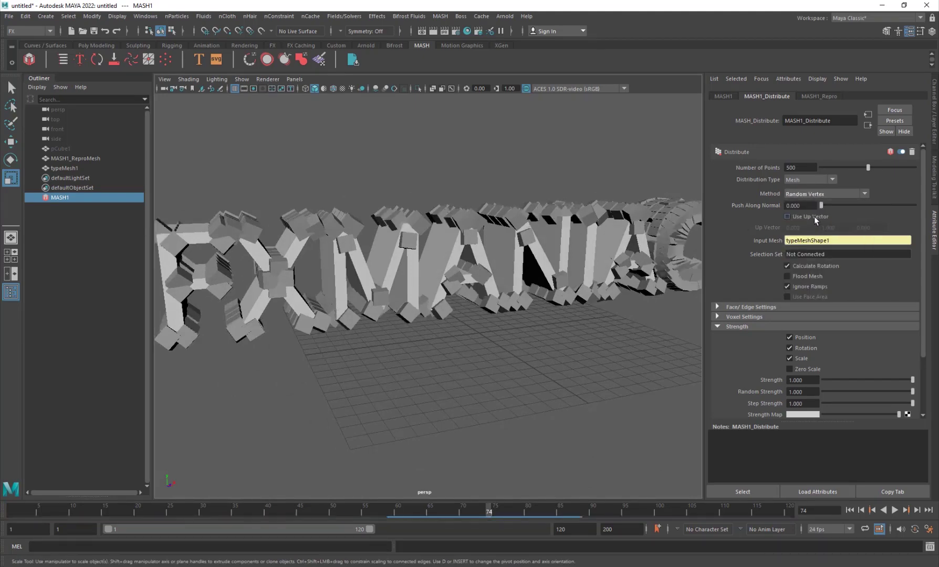
Try the Face Centre and Edge methods for distributing the cubes over the text mesh
{"action": "left_click", "coordinate": [810, 196]}
{"action": "left_click", "coordinate": [807, 233]}
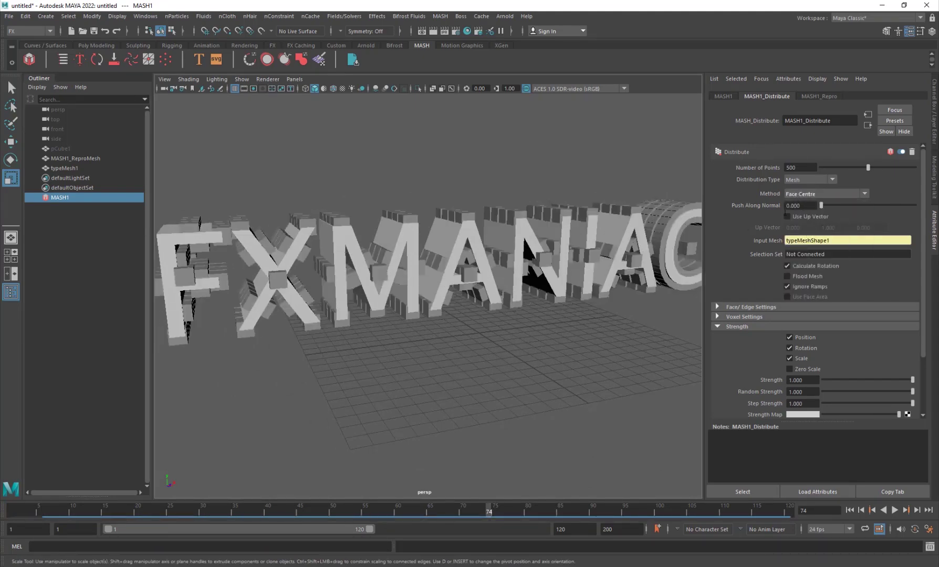
{"action": "mouse_move", "coordinate": [520, 294]}
{"action": "left_mouse_down", "text": "alt"}
{"action": "mouse_move", "coordinate": [442, 301]}
{"action": "mouse_move", "coordinate": [512, 294]}
{"action": "mouse_move", "coordinate": [516, 284]}
{"action": "left_mouse_up", "text": "alt"}
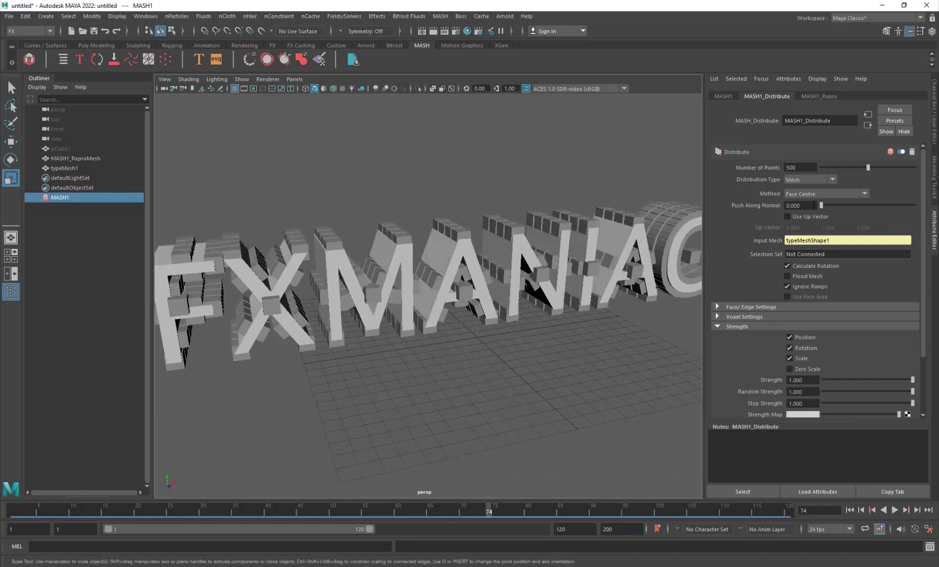
{"action": "left_click", "coordinate": [810, 194]}
{"action": "left_click", "coordinate": [797, 272]}
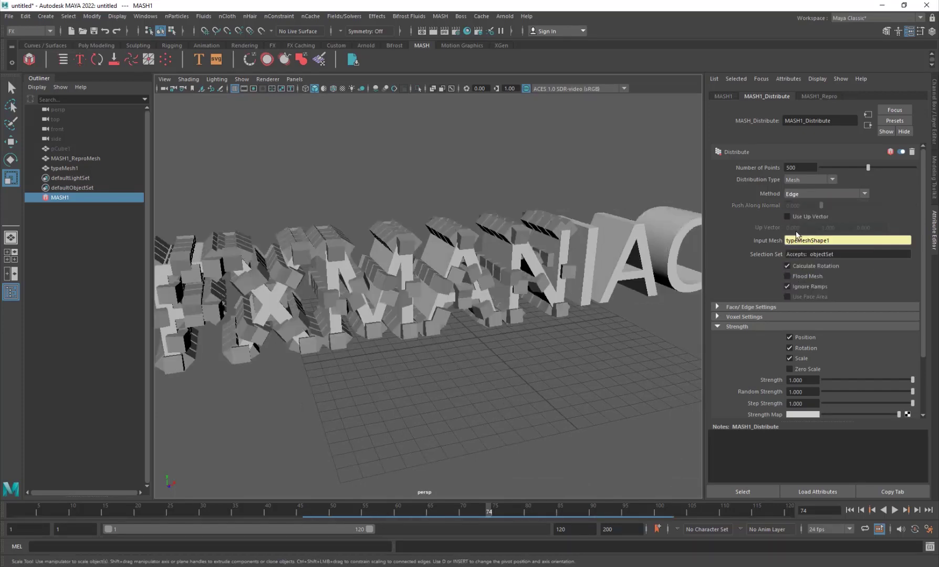
{"action": "left_click_drag", "start_coordinate": [455, 355], "coordinate": [504, 339], "text": "alt"}
Try the Voxel method for filling the text mesh with cubes
{"action": "left_click", "coordinate": [822, 193]}
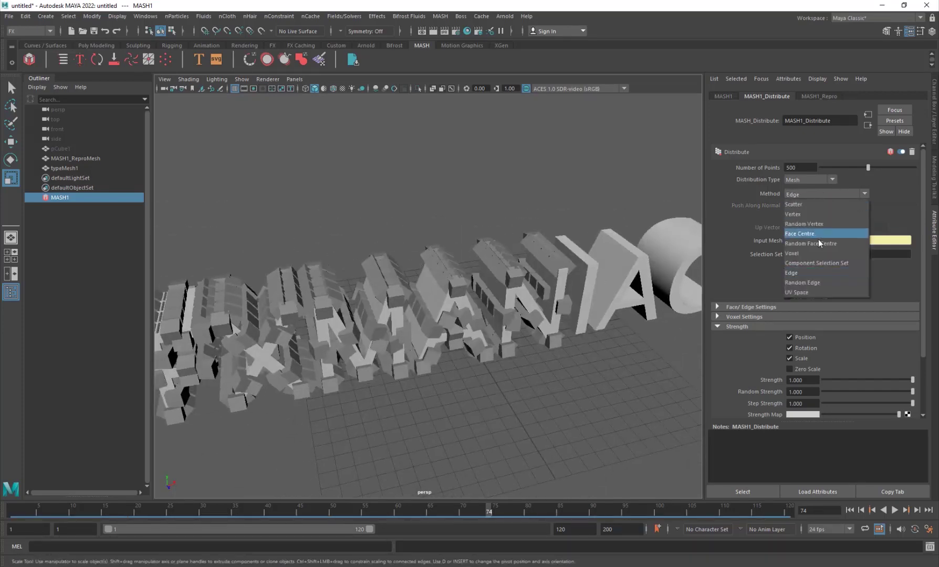
{"action": "left_click", "coordinate": [812, 252]}
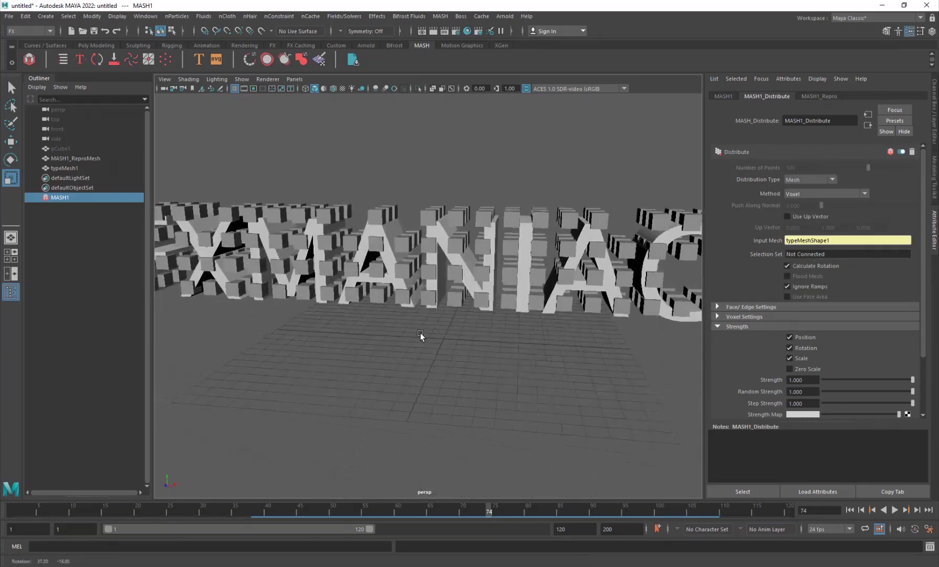
{"action": "left_click", "coordinate": [798, 180]}
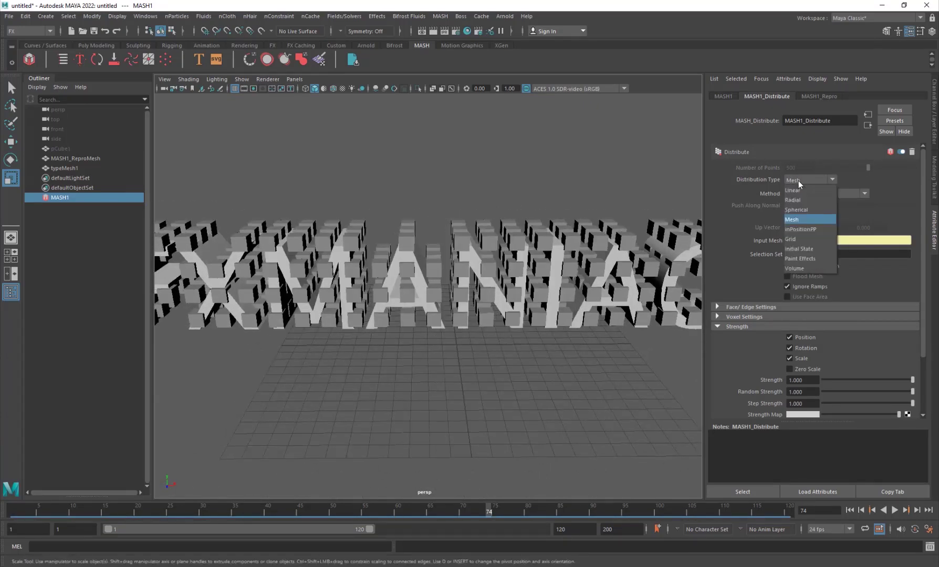
{"action": "left_click", "coordinate": [758, 194]}
Set the mesh distribution method back to Scatter
{"action": "left_click", "coordinate": [813, 194]}
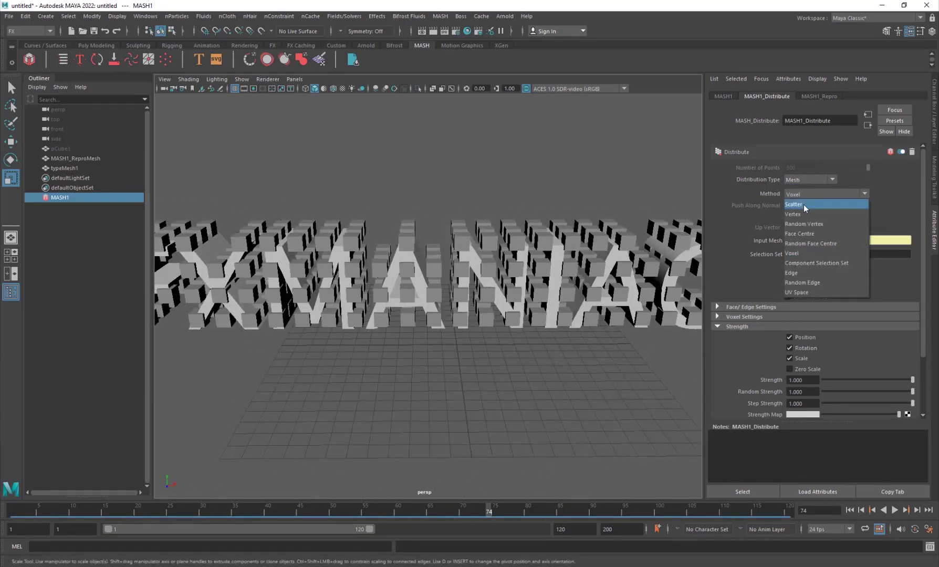
{"action": "left_click", "coordinate": [803, 204]}
{"action": "left_click_drag", "start_coordinate": [567, 325], "coordinate": [598, 346], "text": "alt"}
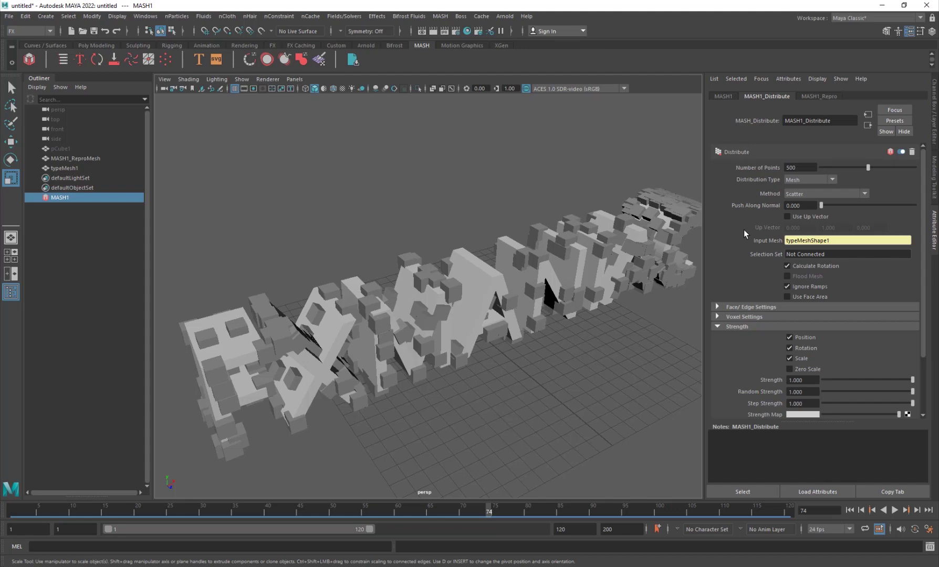
Switch the distribution type to Grid and increase Distance X to about 15.9
{"action": "left_click", "coordinate": [805, 180]}
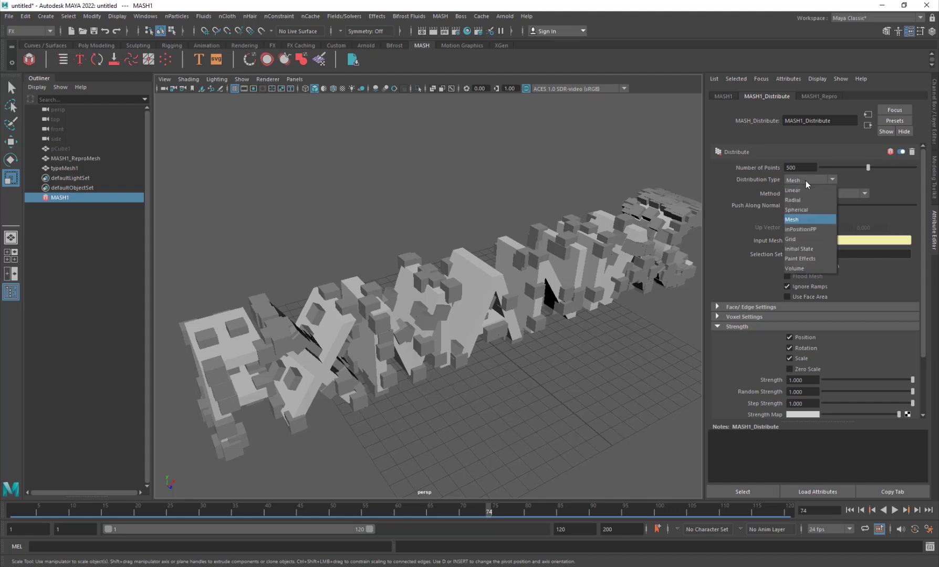
{"action": "left_click", "coordinate": [808, 239]}
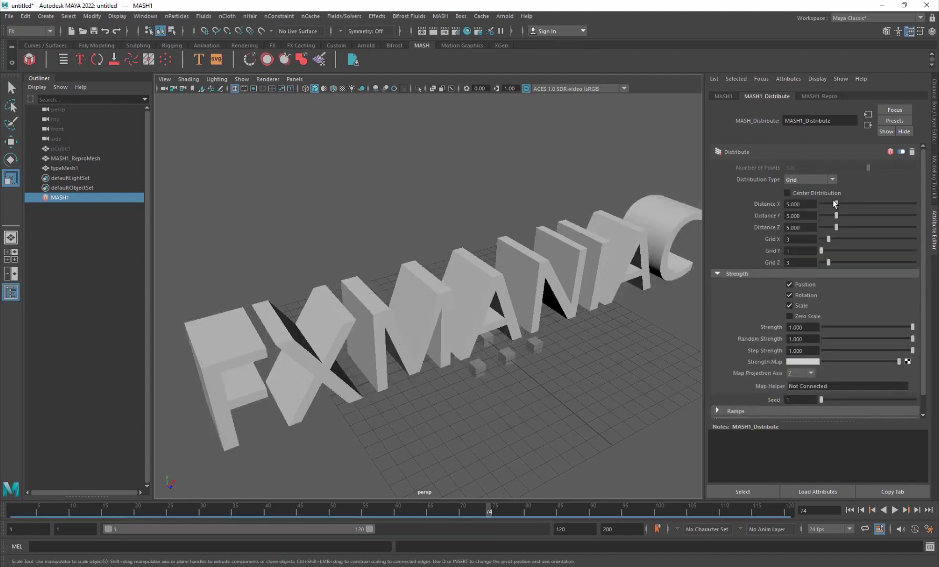
{"action": "left_click_drag", "start_coordinate": [836, 204], "coordinate": [870, 207]}
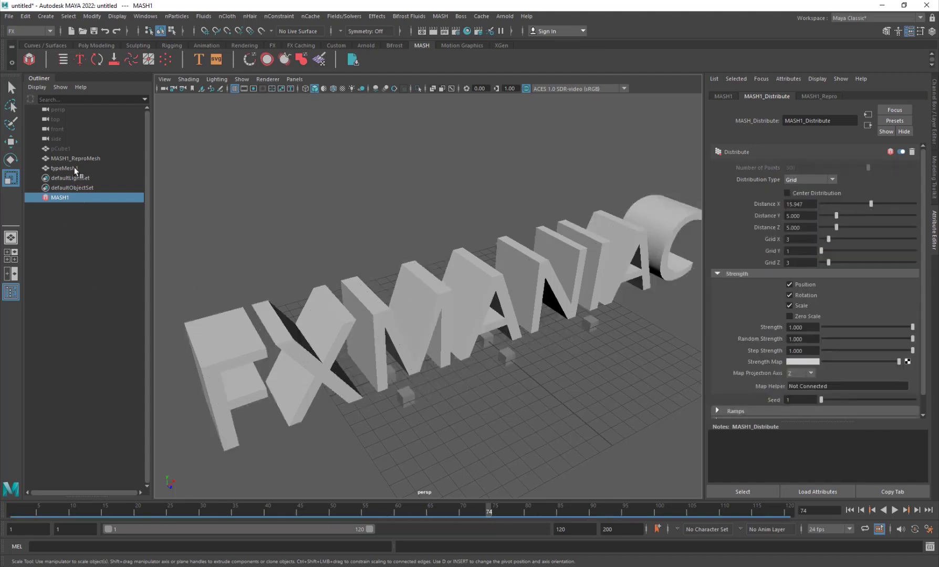
Hide the FXMANIAC text mesh so that only the grid of cubes is shown
{"action": "left_click", "coordinate": [75, 168]}
{"action": "key", "text": "h"}
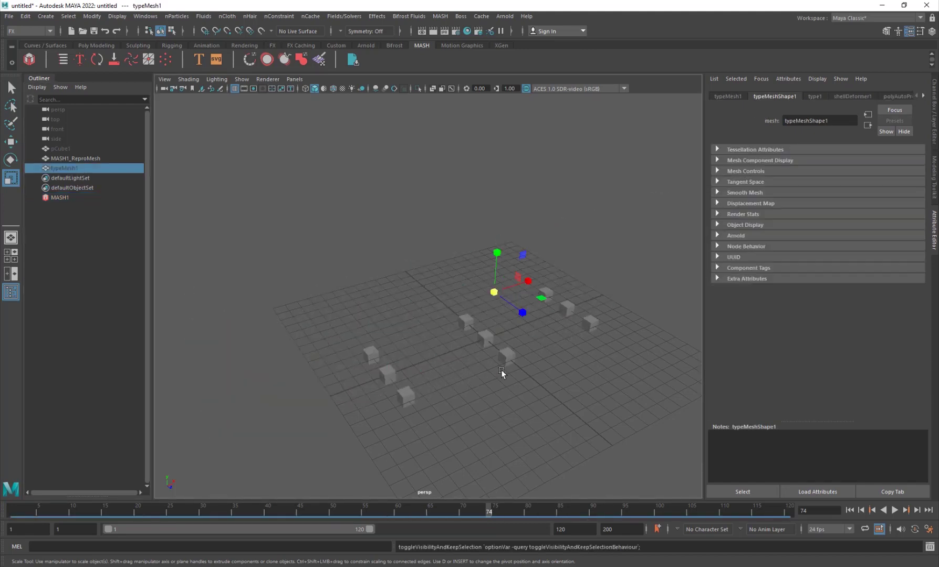
Enlarge the MASH1 grid to Distance X about 24.2 and Distance Y about 10.1, with Grid X 10, Grid Y 6 and Grid Z 4
{"action": "left_click", "coordinate": [66, 197]}
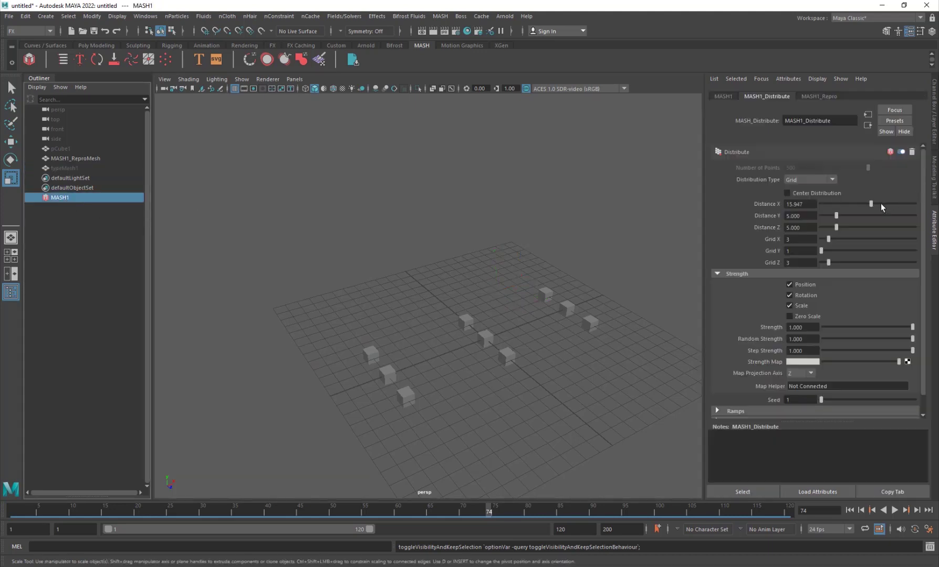
{"action": "left_click_drag", "start_coordinate": [883, 205], "coordinate": [896, 205]}
{"action": "left_click_drag", "start_coordinate": [829, 239], "coordinate": [854, 243]}
{"action": "left_click", "coordinate": [837, 263]}
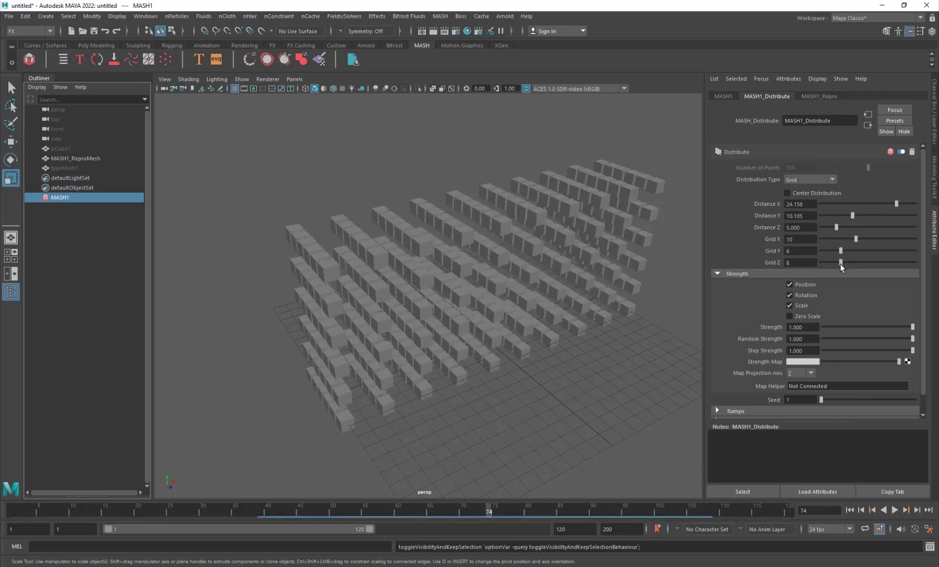
{"action": "left_click_drag", "start_coordinate": [434, 307], "coordinate": [493, 320], "text": "alt"}
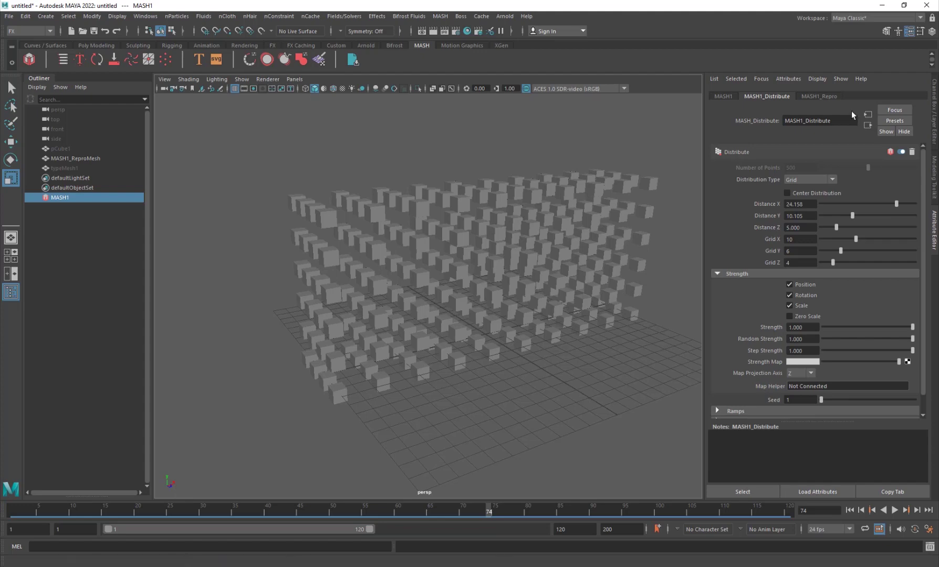
Create a polygon sphere and move it up into the middle of the cube grid
{"action": "left_click", "coordinate": [820, 96]}
{"action": "left_click_drag", "start_coordinate": [505, 321], "coordinate": [459, 327], "text": "alt"}
{"action": "left_click_drag", "start_coordinate": [523, 310], "coordinate": [434, 313], "text": "alt"}
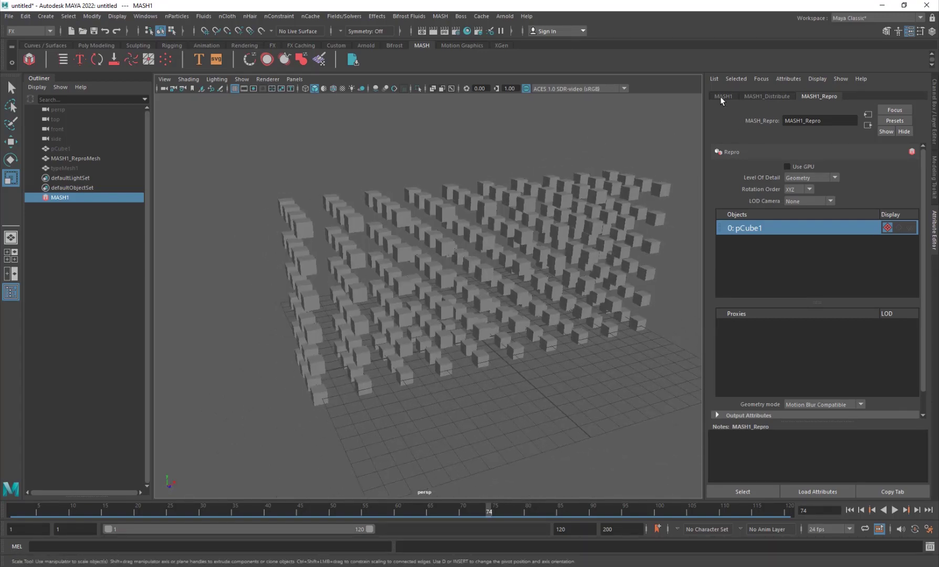
{"action": "left_click", "coordinate": [262, 218]}
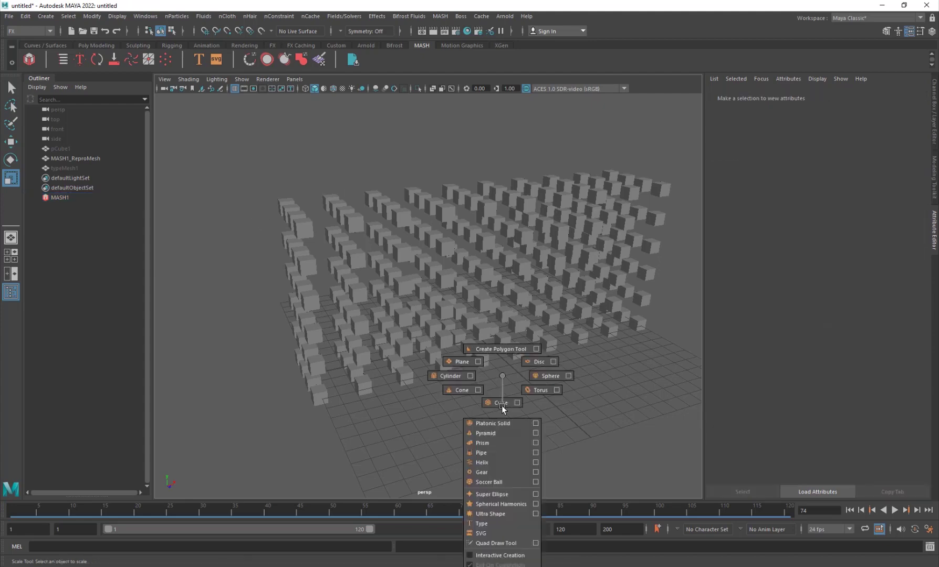
{"action": "right_click_drag", "start_coordinate": [502, 405], "coordinate": [530, 377], "text": "shift"}
{"action": "key", "text": "w"}
{"action": "left_click_drag", "start_coordinate": [480, 338], "coordinate": [483, 269]}
{"action": "key", "text": "r"}
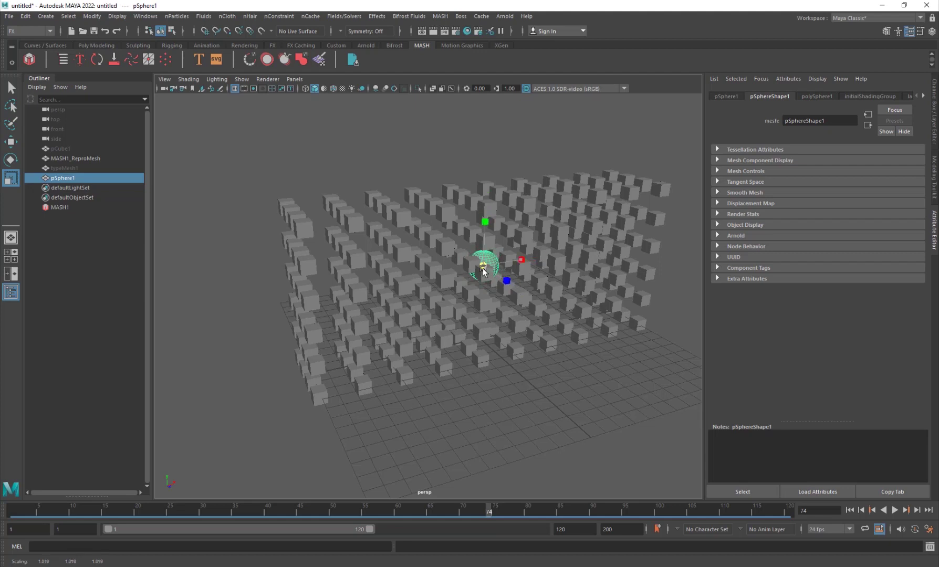
{"action": "key", "text": "w"}
Switch the MASH1 distribution type to Spherical and reduce its Radius to about 9.4
{"action": "left_click", "coordinate": [69, 208]}
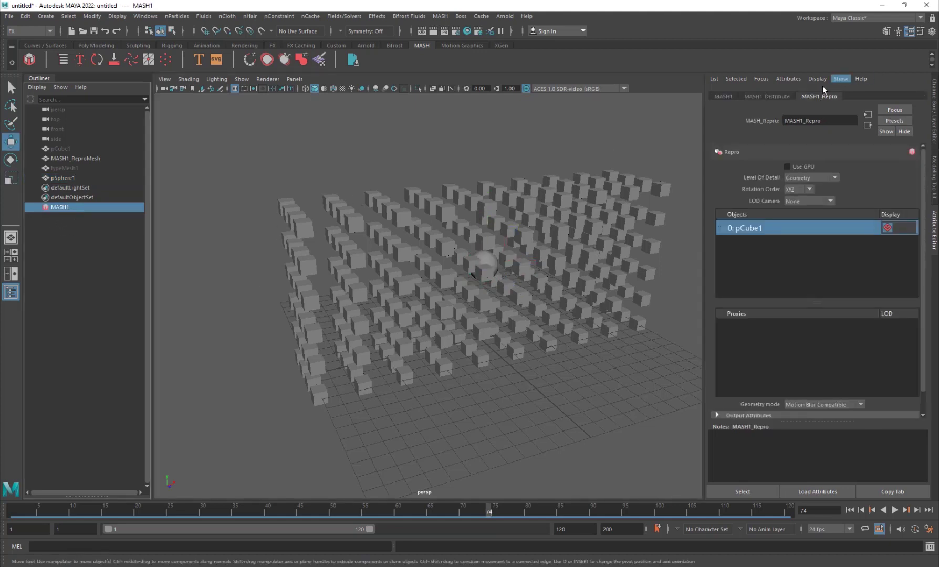
{"action": "left_click", "coordinate": [773, 97]}
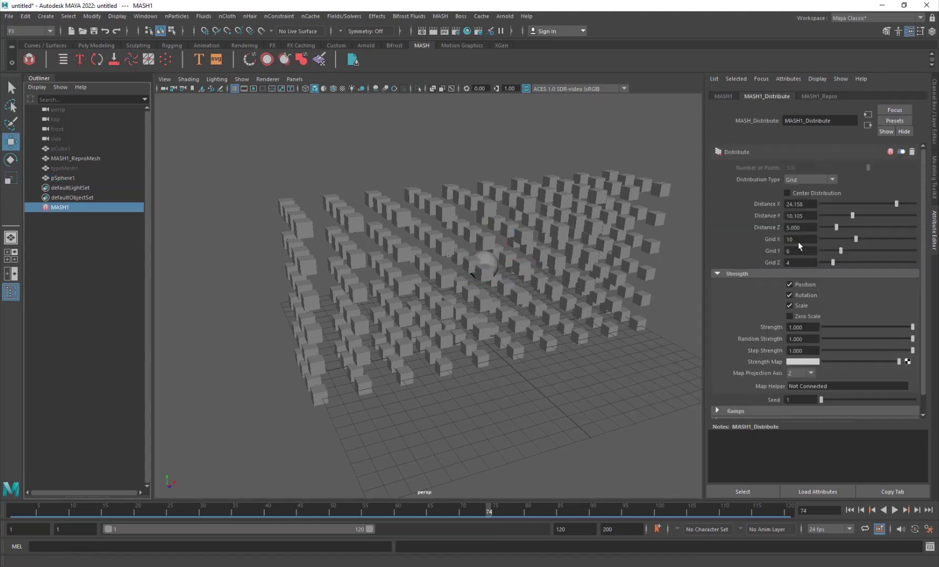
{"action": "left_click", "coordinate": [821, 178]}
{"action": "left_click", "coordinate": [811, 209]}
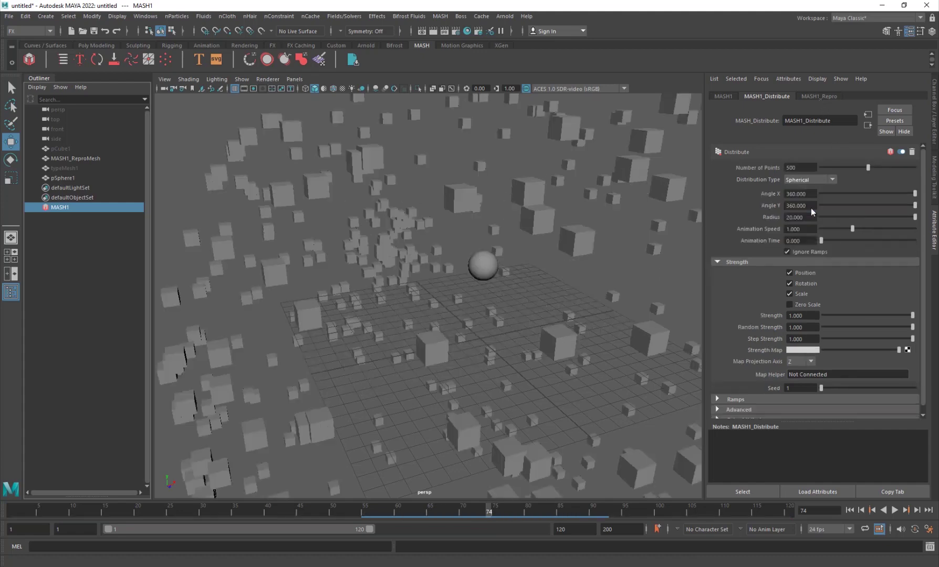
{"action": "scroll", "coordinate": [444, 250], "scroll_direction": "down", "scroll_amount": 5}
{"action": "left_click_drag", "start_coordinate": [447, 250], "coordinate": [636, 285], "text": "alt"}
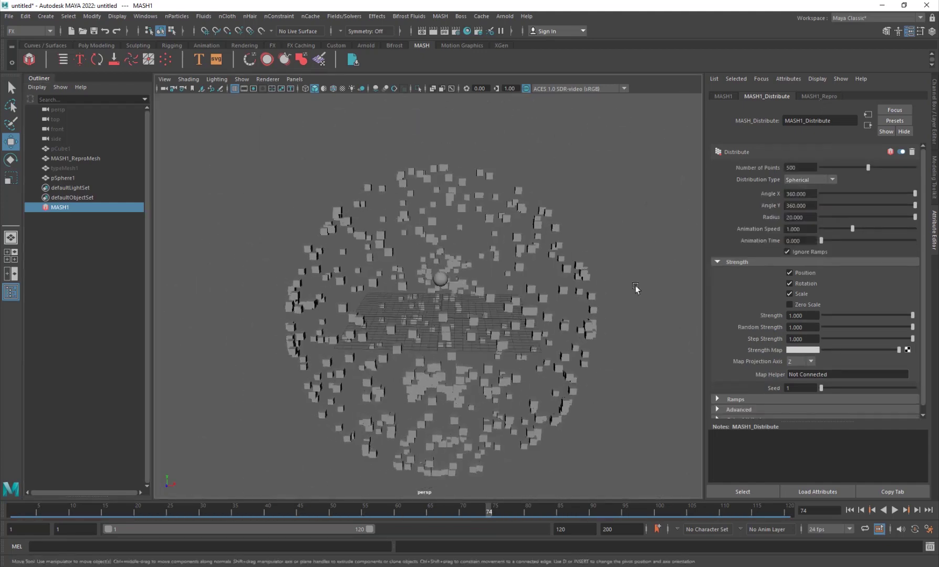
{"action": "mouse_move", "coordinate": [865, 217]}
{"action": "left_mouse_down"}
{"action": "mouse_move", "coordinate": [852, 222]}
{"action": "mouse_move", "coordinate": [865, 225]}
{"action": "left_mouse_up"}
{"action": "left_click_drag", "start_coordinate": [445, 383], "coordinate": [697, 327], "text": "alt"}
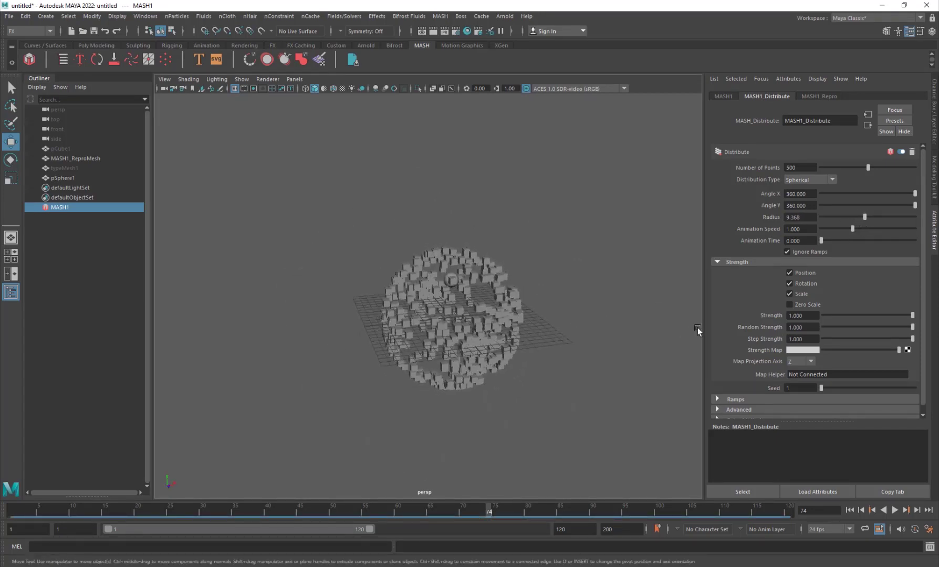
Add the polygon sphere as a second object in the MASH network's Repro node
{"action": "left_click", "coordinate": [822, 97]}
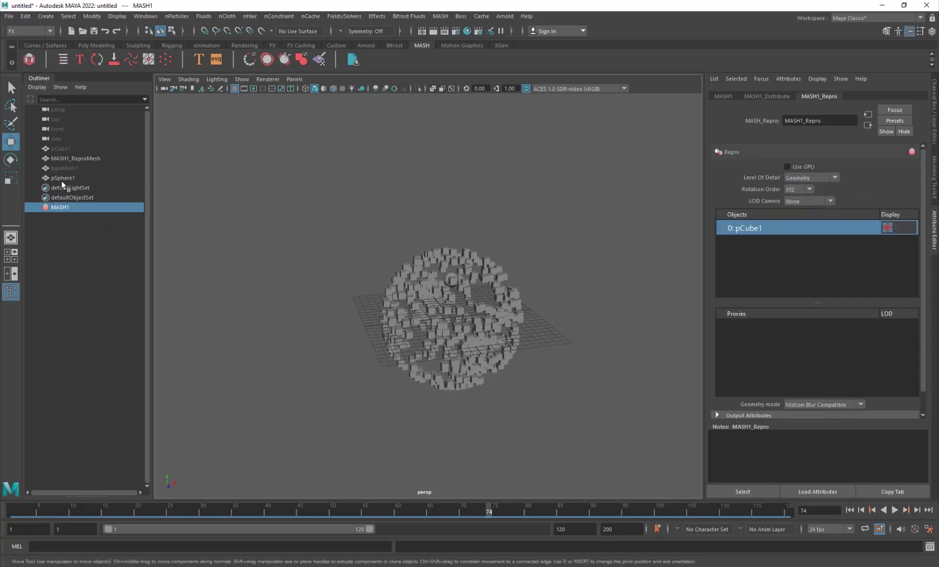
{"action": "middle_click_drag", "start_coordinate": [62, 178], "coordinate": [772, 246]}
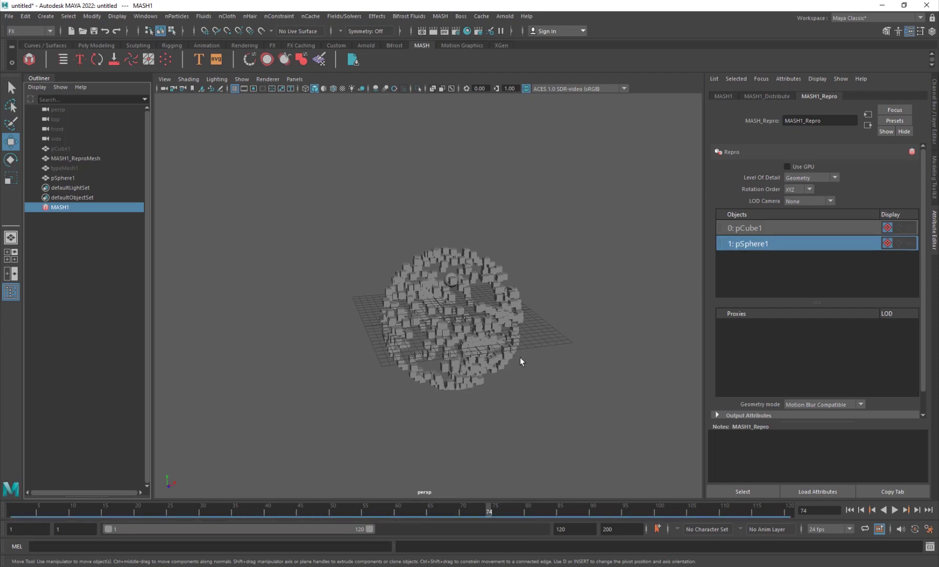
{"action": "left_click_drag", "start_coordinate": [520, 359], "coordinate": [453, 306], "text": "alt"}
{"action": "scroll", "coordinate": [453, 306], "scroll_direction": "up", "scroll_amount": 3}
{"action": "left_click_drag", "start_coordinate": [402, 340], "coordinate": [628, 205], "text": "alt"}
Add an ID node to the MASH1 network so that cubes and spheres are mixed, keeping ID Count at 2
{"action": "left_click", "coordinate": [720, 95]}
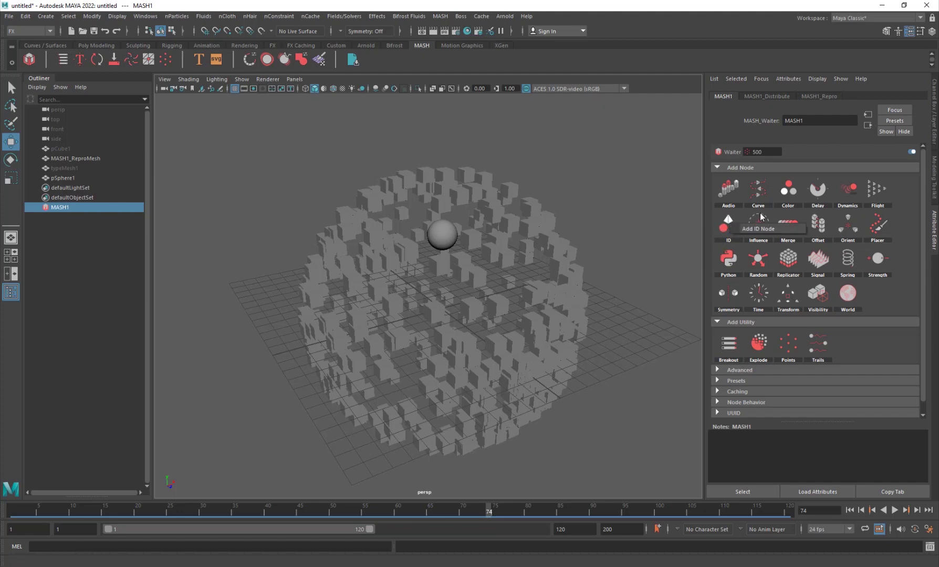
{"action": "left_click", "coordinate": [729, 223]}
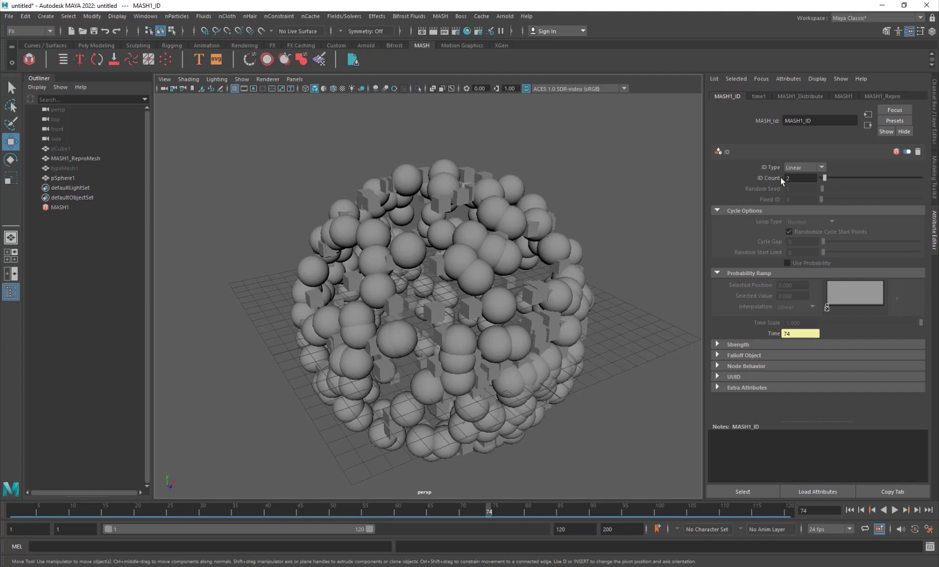
{"action": "left_click", "coordinate": [809, 178]}
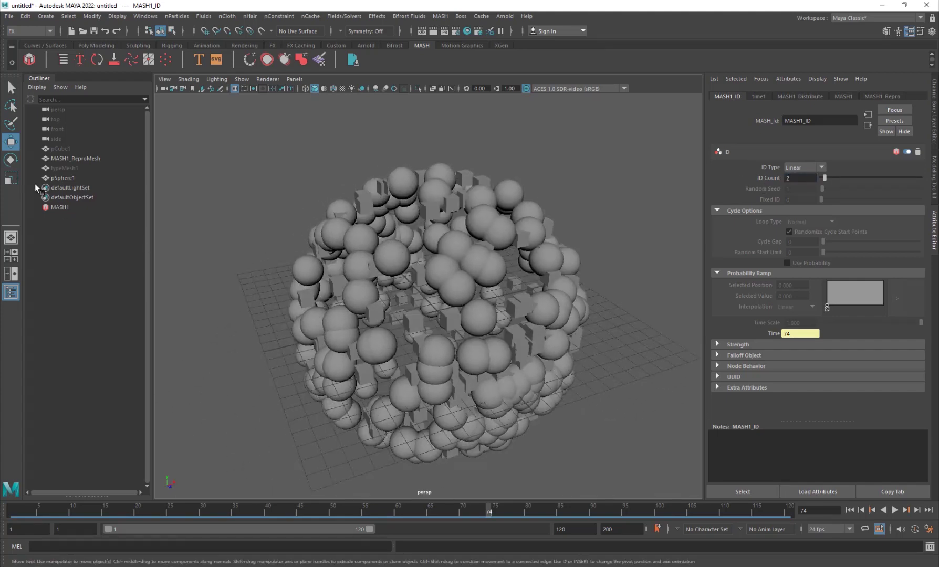
Scale down the source sphere uniformly so the instanced spheres shrink, and hide the source sphere
{"action": "left_click", "coordinate": [63, 178]}
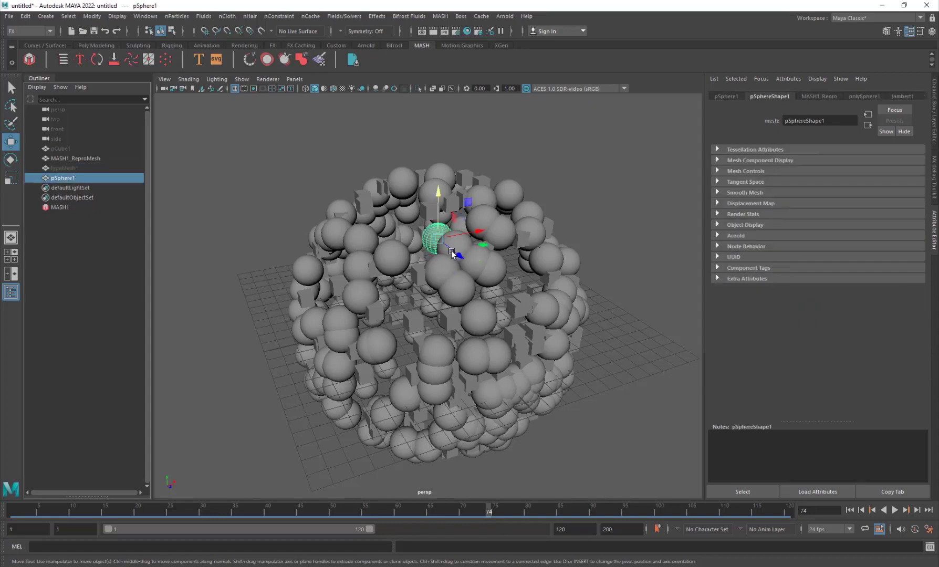
{"action": "key", "text": "r"}
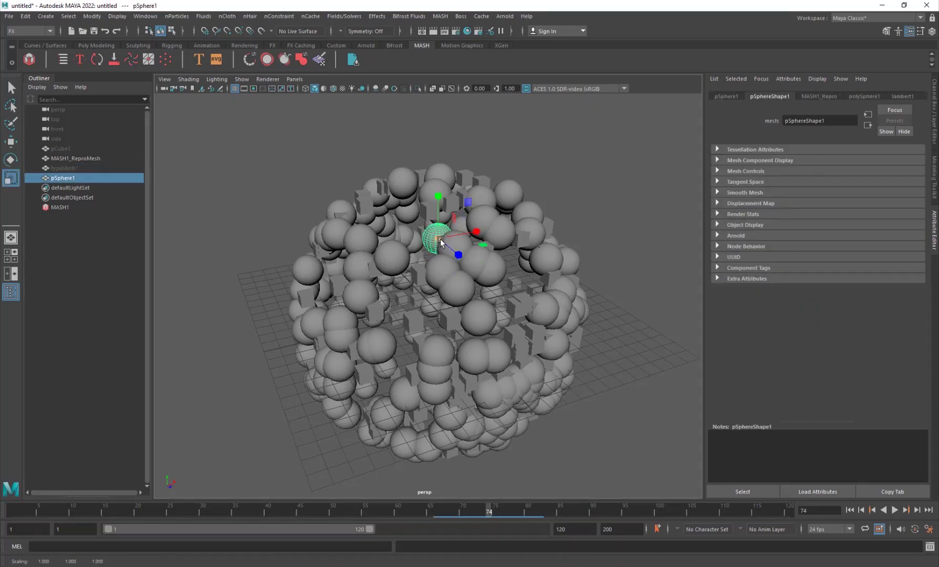
{"action": "left_click_drag", "start_coordinate": [441, 239], "coordinate": [598, 223]}
{"action": "key", "text": "w"}
{"action": "left_click", "coordinate": [631, 293]}
{"action": "left_click_drag", "start_coordinate": [630, 294], "coordinate": [449, 322], "text": "alt"}
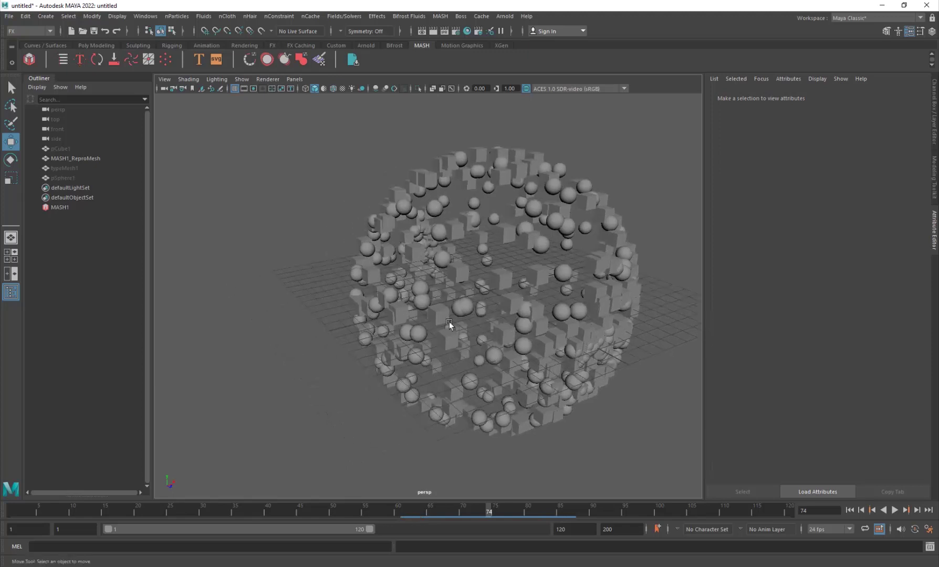
Create a platonic solid and add it as the third object in the MASH network's Repro node
{"action": "right_click", "coordinate": [301, 226], "text": "shift"}
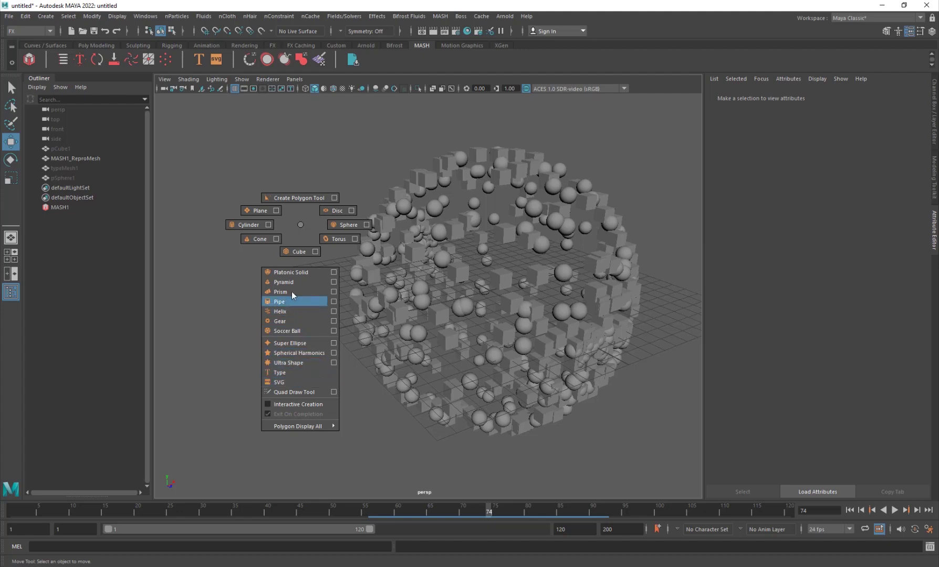
{"action": "left_click", "coordinate": [293, 273]}
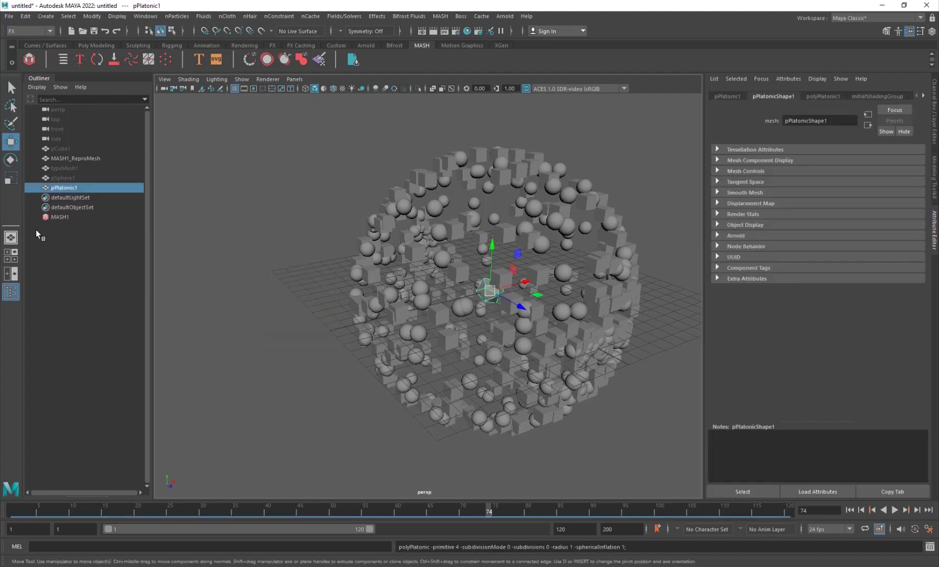
{"action": "left_click", "coordinate": [59, 217]}
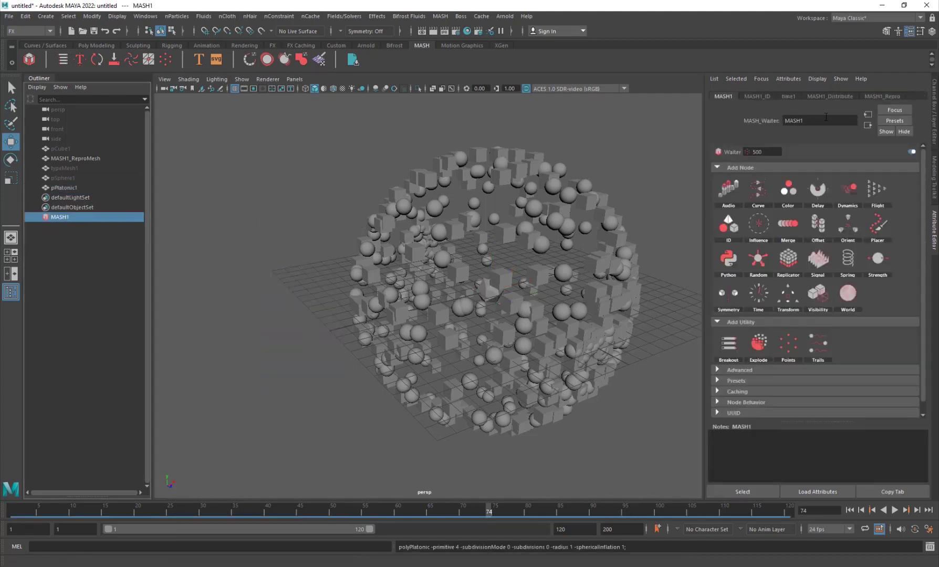
{"action": "left_click", "coordinate": [850, 98]}
{"action": "left_click", "coordinate": [884, 97]}
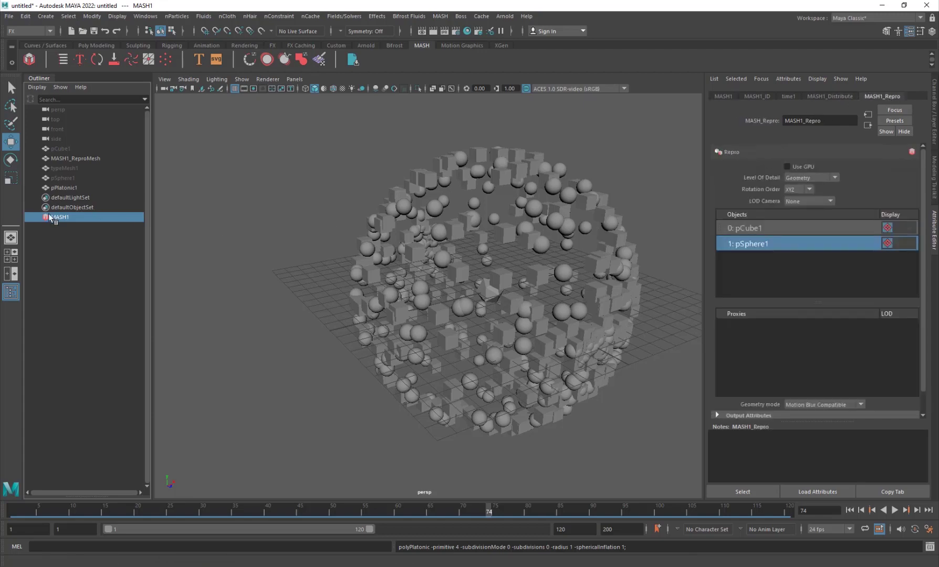
{"action": "left_click_drag", "start_coordinate": [64, 188], "coordinate": [789, 259]}
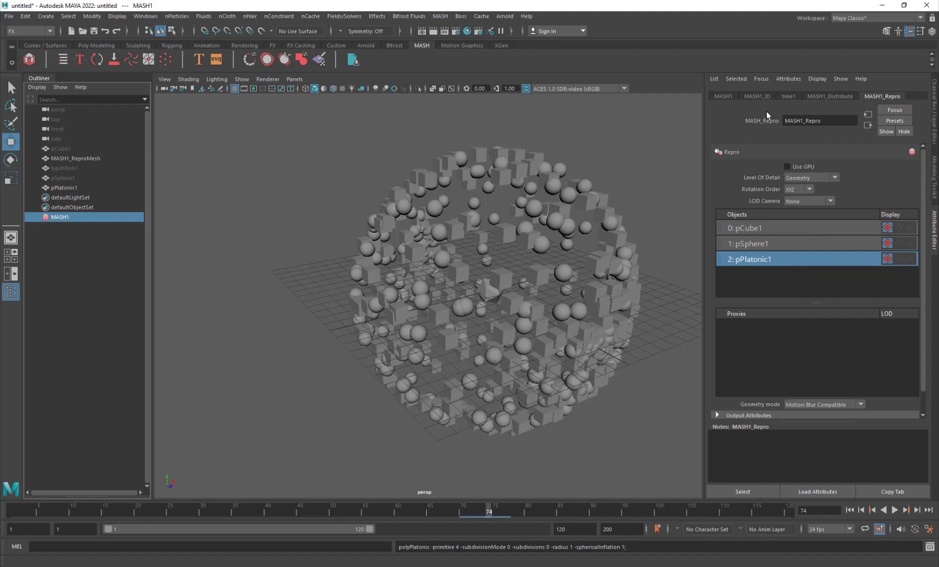
Set the ID node's ID Count to 3 so that the platonic solids join the mix
{"action": "left_click", "coordinate": [760, 95]}
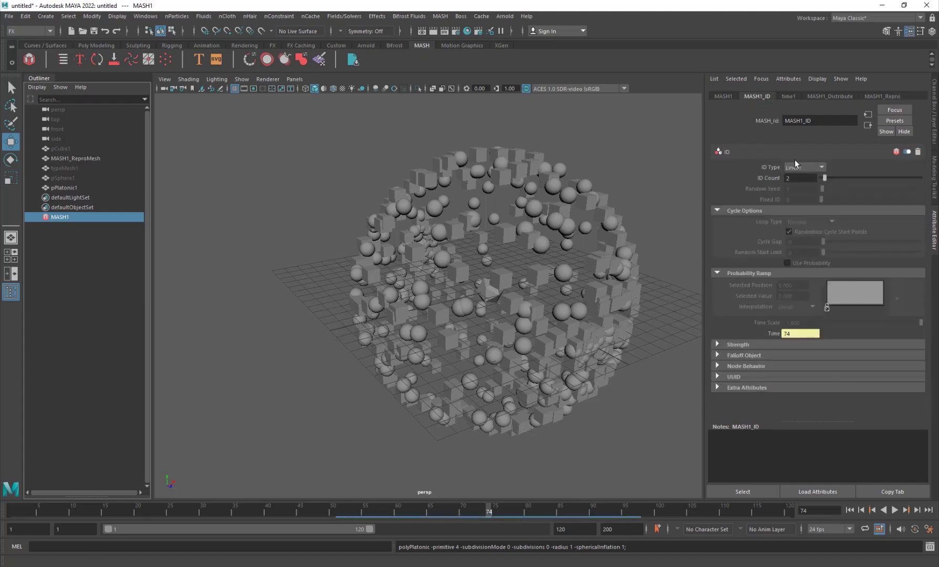
{"action": "double_click", "coordinate": [809, 179]}
{"action": "type", "text": "3"}
{"action": "key", "text": "Return"}
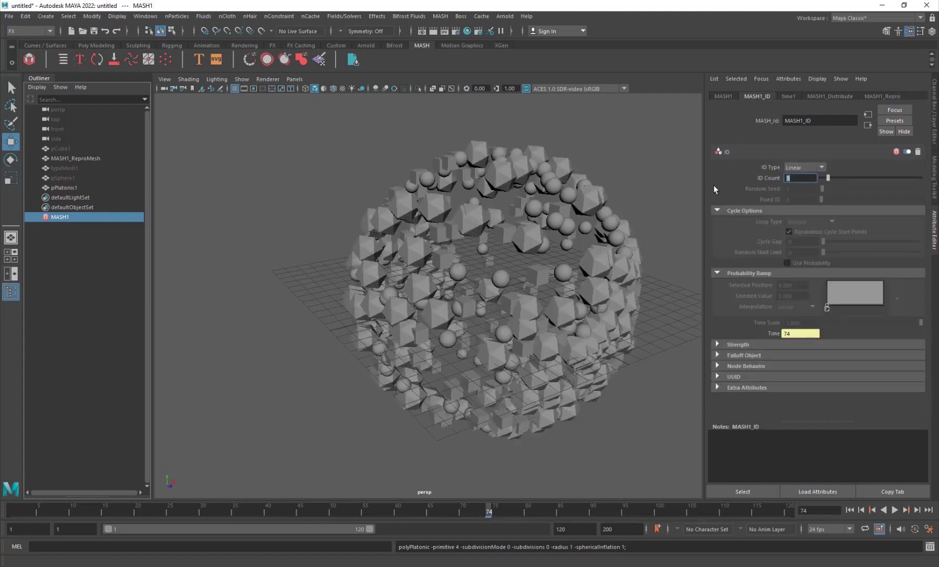
{"action": "left_click_drag", "start_coordinate": [642, 224], "coordinate": [320, 399], "text": "alt"}
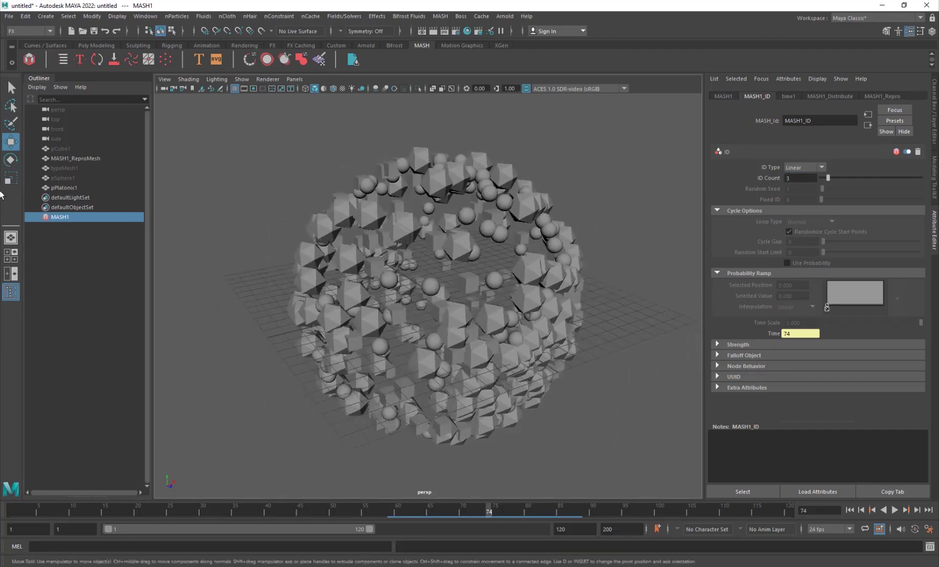
Scale the source platonic solid uniformly to about 0.6 and hide it
{"action": "left_click", "coordinate": [72, 187]}
{"action": "key", "text": "r"}
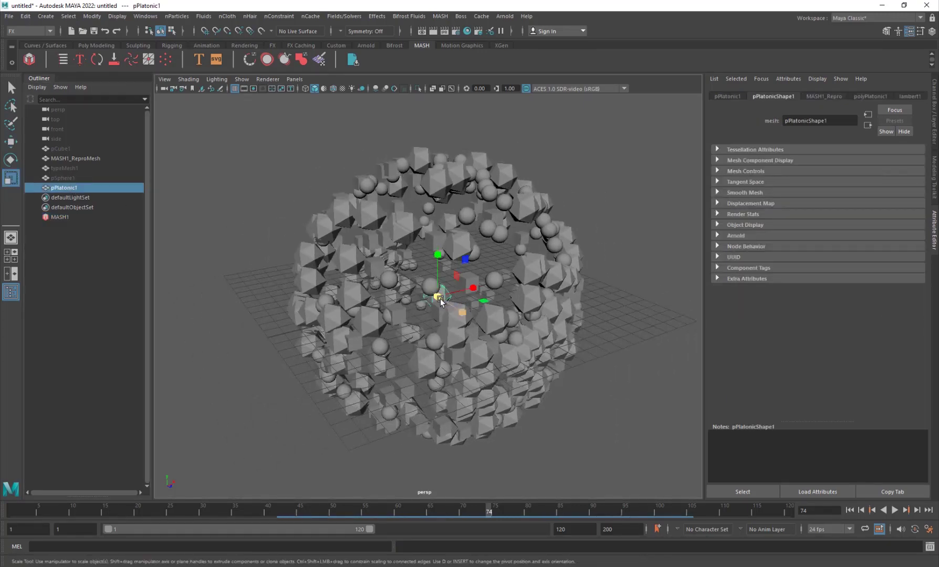
{"action": "left_click_drag", "start_coordinate": [438, 296], "coordinate": [421, 304]}
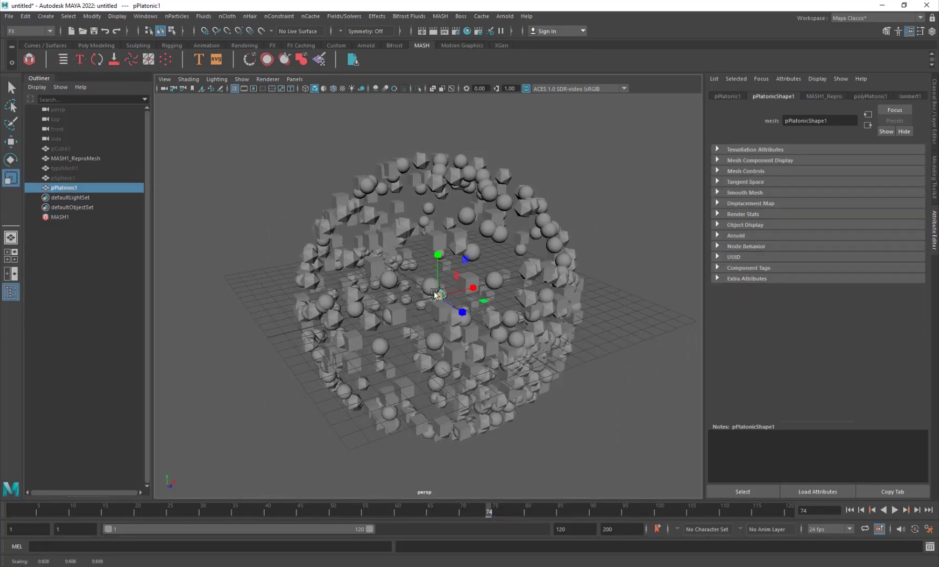
{"action": "left_click", "coordinate": [93, 264]}
{"action": "left_click", "coordinate": [79, 189]}
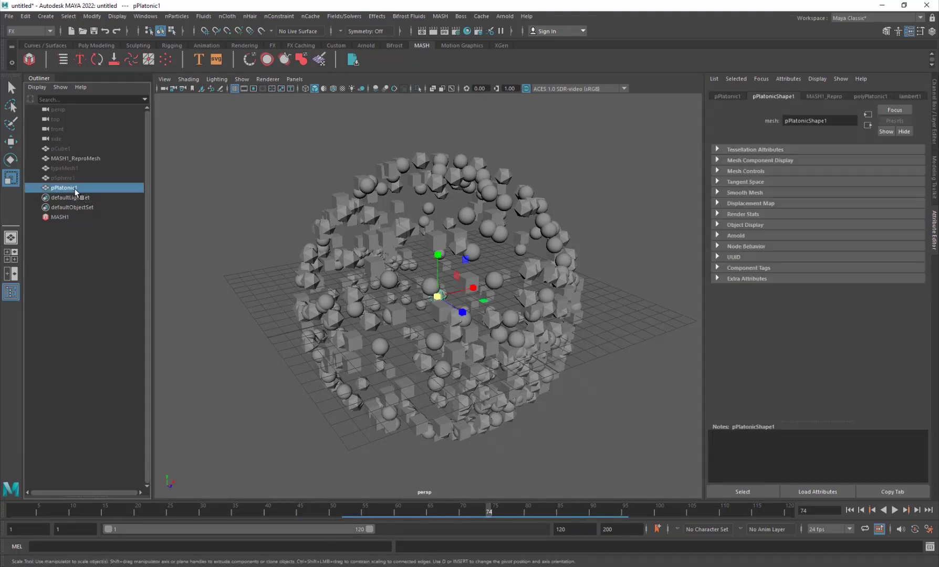
{"action": "key", "text": "h"}
{"action": "left_click", "coordinate": [93, 266]}
Turn off Cached Playback and rename the MASH1 network as Whatever
{"action": "left_click", "coordinate": [69, 217]}
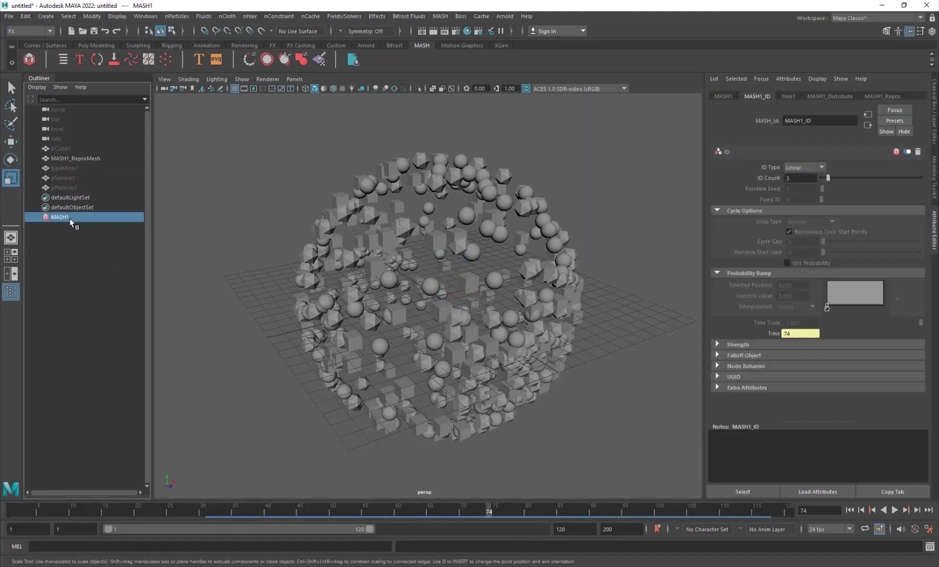
{"action": "left_click", "coordinate": [880, 529]}
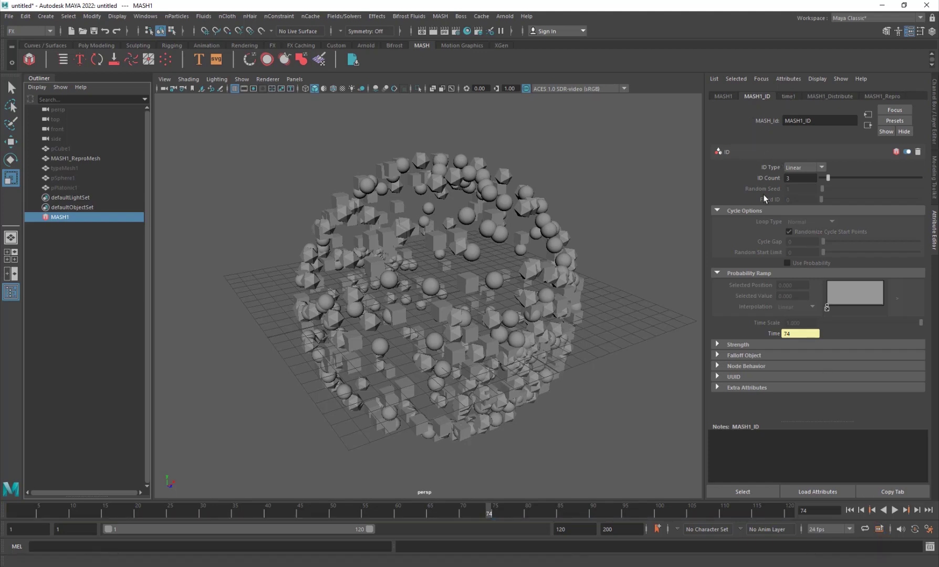
{"action": "left_click", "coordinate": [728, 96]}
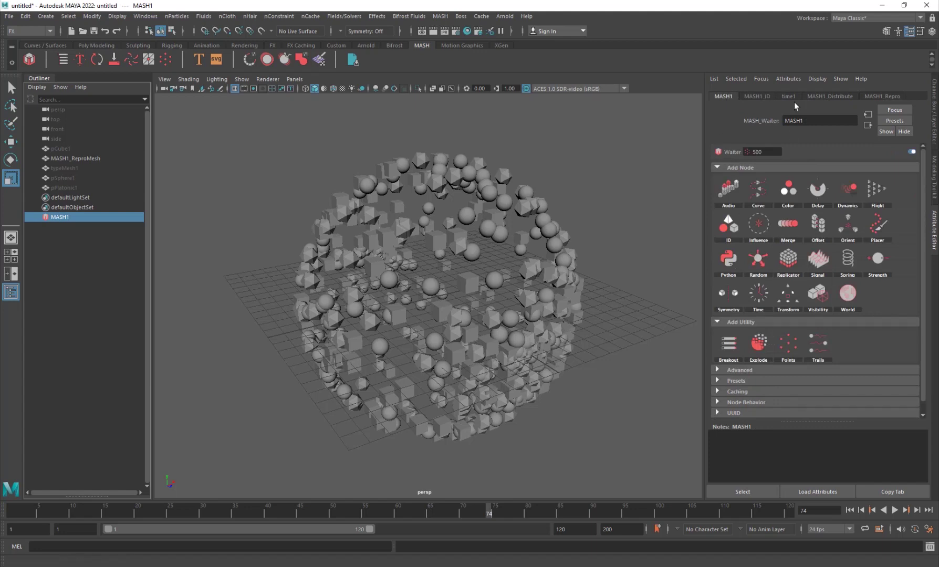
{"action": "left_click", "coordinate": [822, 124]}
{"action": "key", "text": "Tab"}
{"action": "type", "text": "Whatever"}
{"action": "key", "text": "Return"}
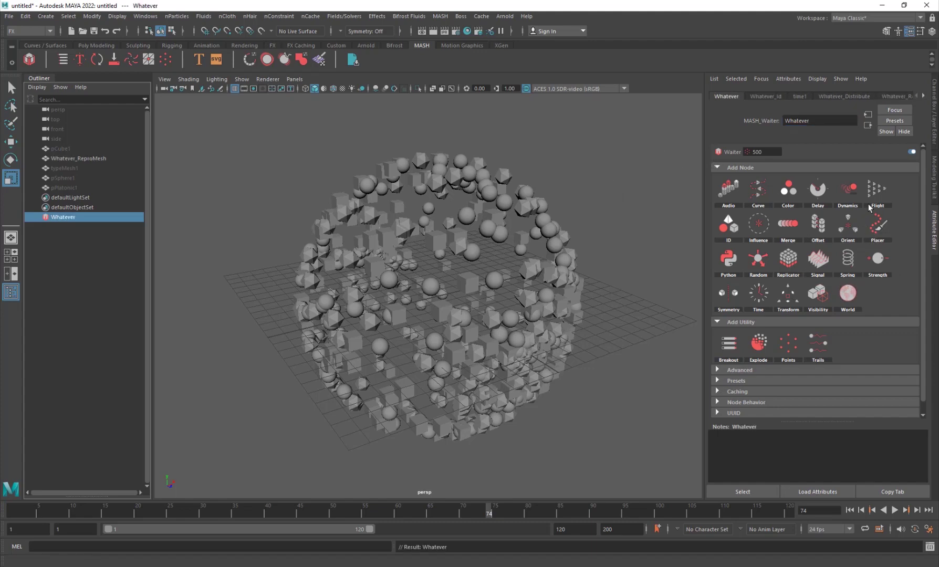
Add a Random node to the Whatever network
{"action": "left_click", "coordinate": [759, 256]}
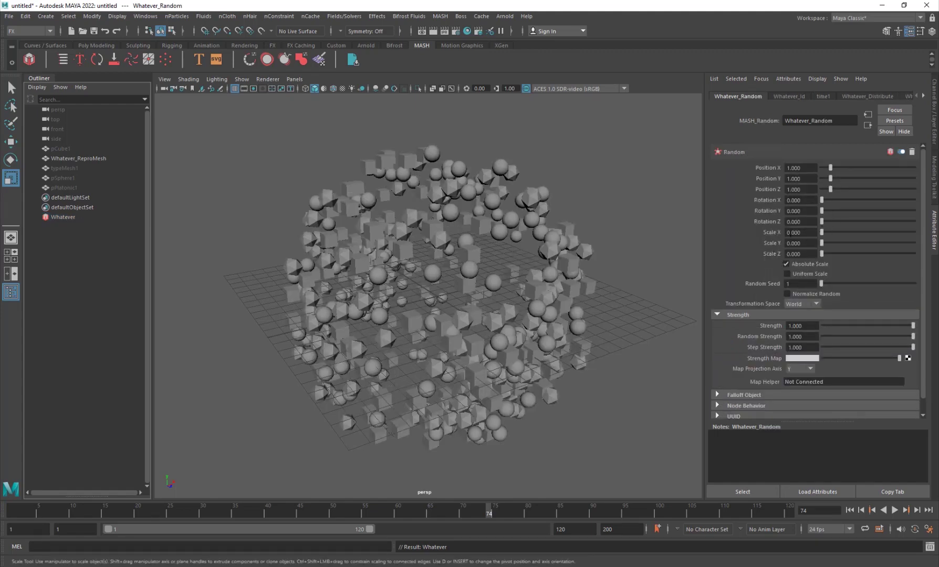
Try different random position offsets on the Random node and undo the changes
{"action": "mouse_move", "coordinate": [833, 166]}
{"action": "left_mouse_down"}
{"action": "mouse_move", "coordinate": [875, 171]}
{"action": "mouse_move", "coordinate": [840, 175]}
{"action": "left_mouse_up"}
{"action": "key", "text": "ctrl+z"}
{"action": "key", "text": "ctrl+z"}
{"action": "key", "text": "ctrl+z"}
{"action": "key", "text": "ctrl+z"}
{"action": "left_click_drag", "start_coordinate": [852, 185], "coordinate": [886, 191]}
{"action": "key", "text": "ctrl+z"}
Set the Random node's rotation to about 92 in X, 99 in Y and 116 in Z
{"action": "left_click_drag", "start_coordinate": [823, 200], "coordinate": [880, 224]}
{"action": "left_click_drag", "start_coordinate": [518, 340], "coordinate": [551, 328], "text": "alt"}
Try random scaling on separate axes, with Scale X at 10, and undo the scale changes
{"action": "left_click_drag", "start_coordinate": [834, 233], "coordinate": [930, 252]}
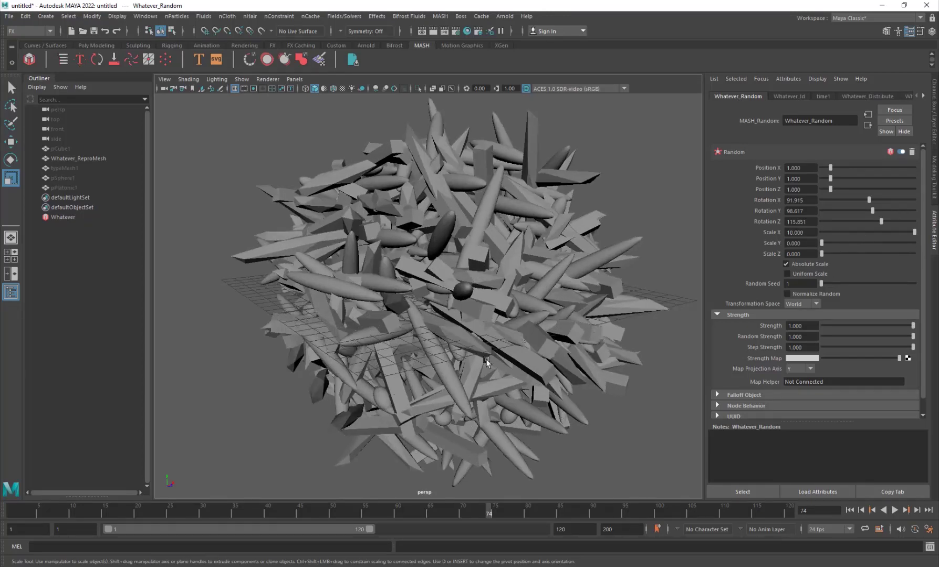
{"action": "left_click_drag", "start_coordinate": [487, 362], "coordinate": [431, 362], "text": "alt"}
{"action": "mouse_move", "coordinate": [831, 244]}
{"action": "left_mouse_down"}
{"action": "mouse_move", "coordinate": [868, 248]}
{"action": "mouse_move", "coordinate": [787, 253]}
{"action": "mouse_move", "coordinate": [876, 256]}
{"action": "mouse_move", "coordinate": [815, 236]}
{"action": "left_mouse_up"}
{"action": "key", "text": "ctrl+z"}
Enable Uniform Scale on the Random node and try its strength settings, restoring them to 1
{"action": "left_click", "coordinate": [808, 274]}
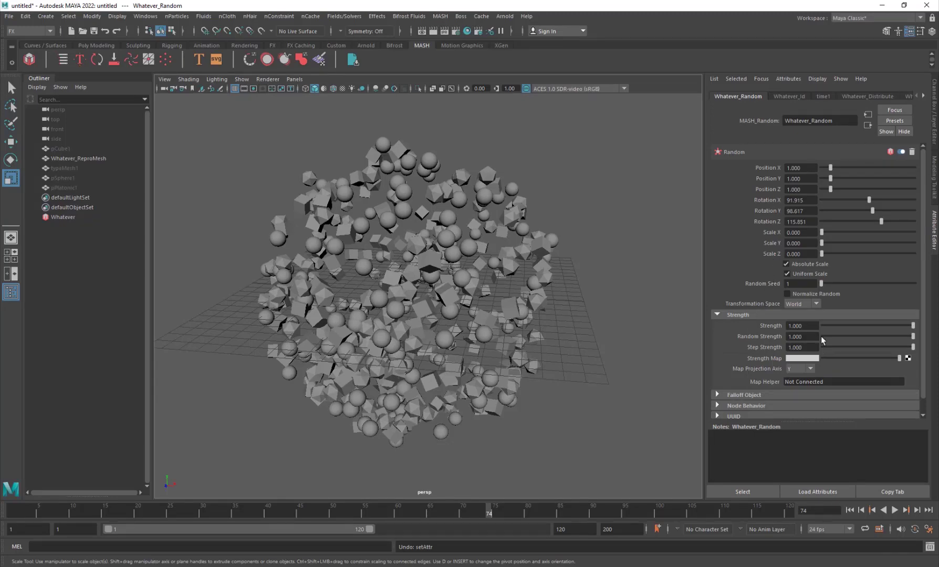
{"action": "left_click_drag", "start_coordinate": [821, 336], "coordinate": [916, 347]}
{"action": "left_click_drag", "start_coordinate": [338, 282], "coordinate": [426, 313], "text": "alt"}
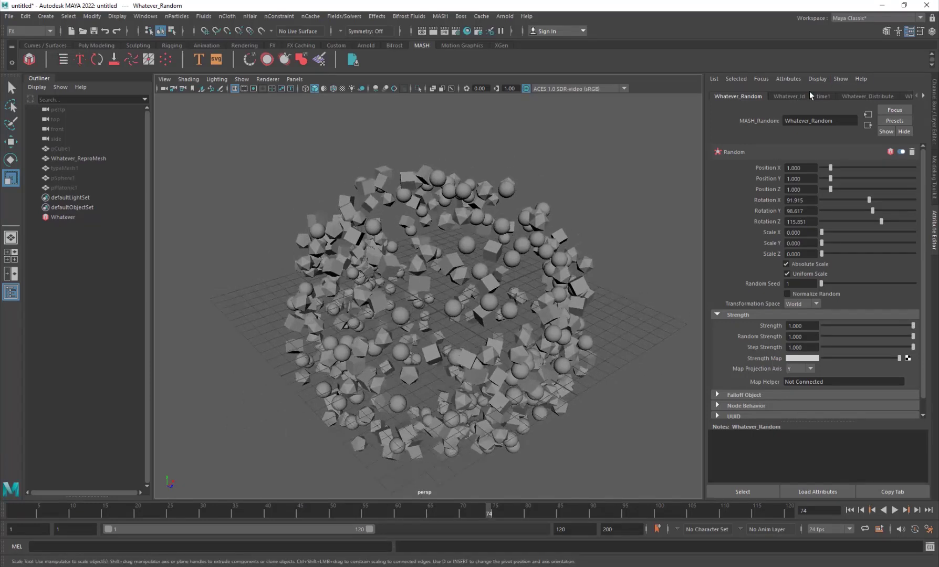
Review the ID and Random node settings and the nodes that can be added to the Whatever network
{"action": "left_click", "coordinate": [788, 97]}
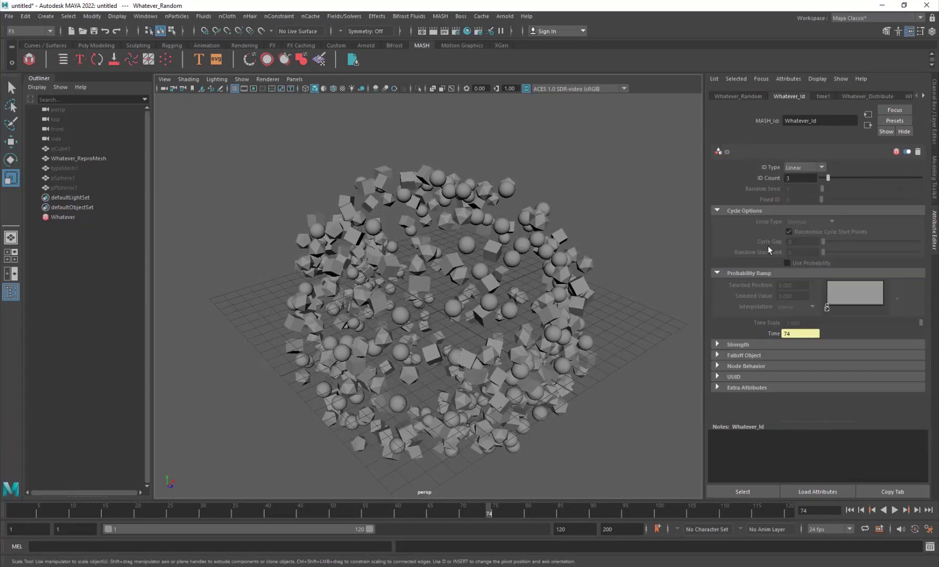
{"action": "left_click", "coordinate": [738, 97]}
{"action": "left_click", "coordinate": [64, 217]}
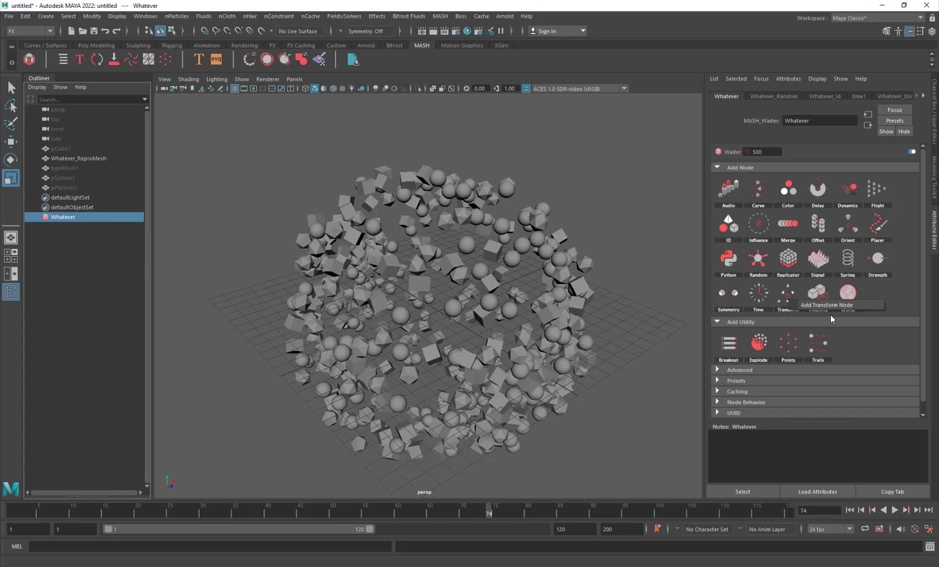
Try moving the Whatever_ReproMesh object up by about 3 units with the Move tool and undo it
{"action": "left_click", "coordinate": [537, 351]}
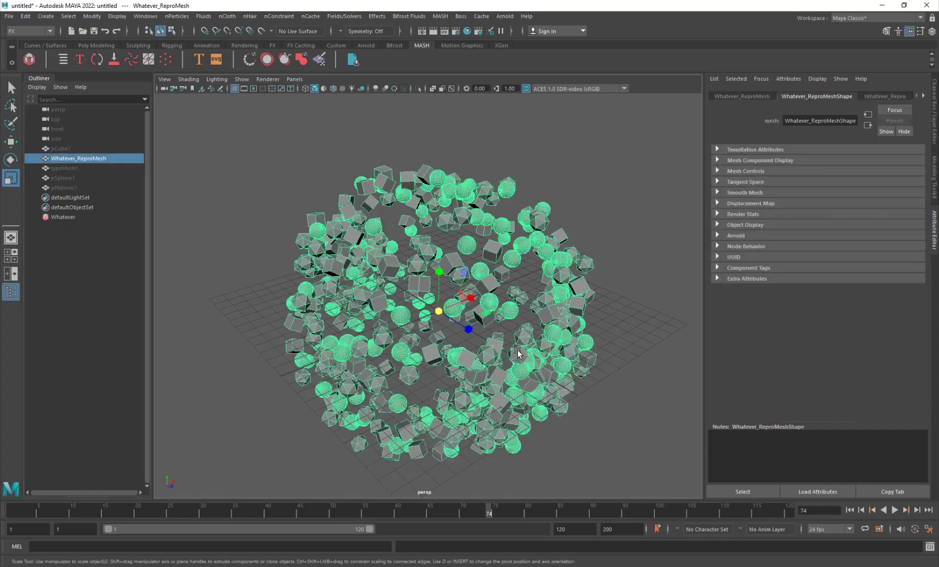
{"action": "key", "text": "w"}
{"action": "left_click_drag", "start_coordinate": [504, 331], "coordinate": [419, 151], "text": "alt"}
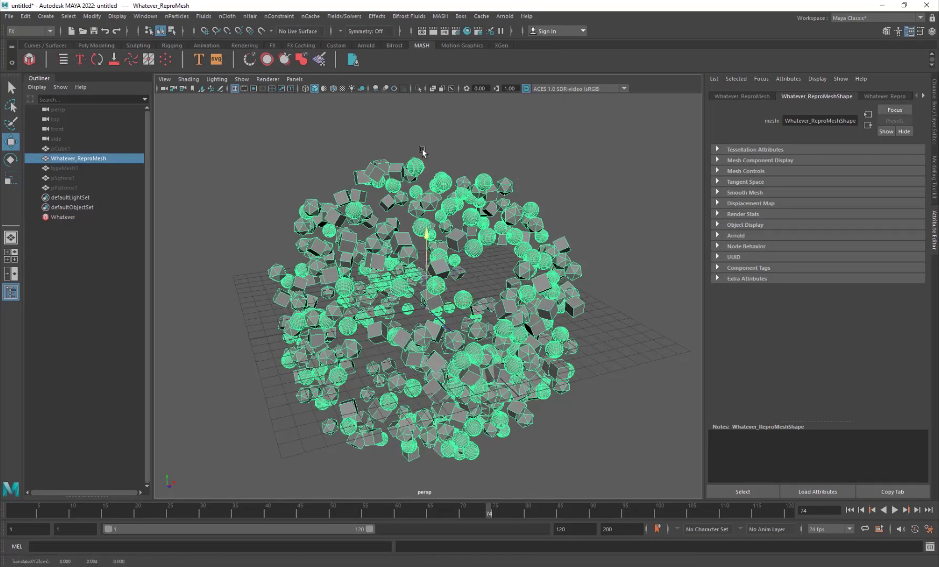
{"action": "key", "text": "ctrl+z"}
Add a Transform node to the Whatever network and set its Y position to 10
{"action": "left_click", "coordinate": [119, 219]}
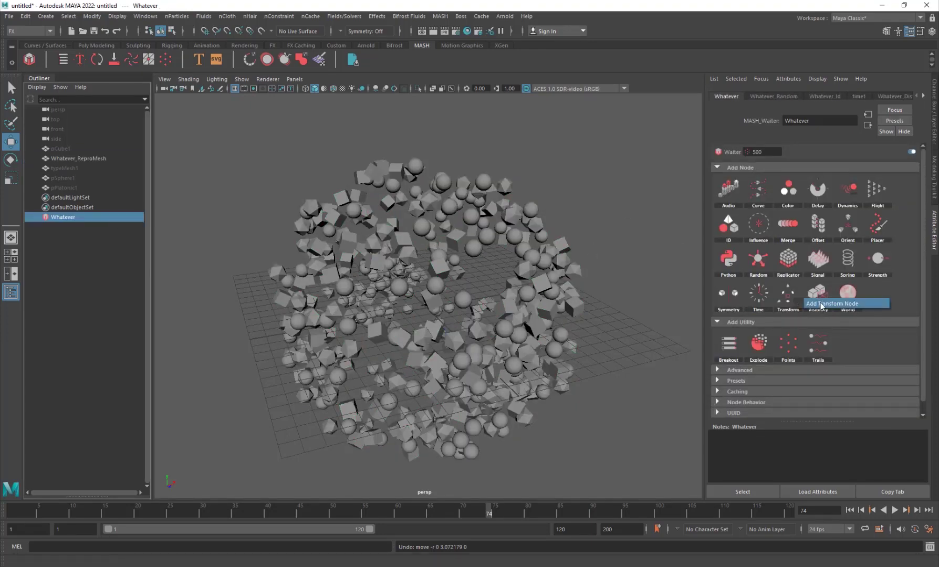
{"action": "left_click", "coordinate": [787, 296]}
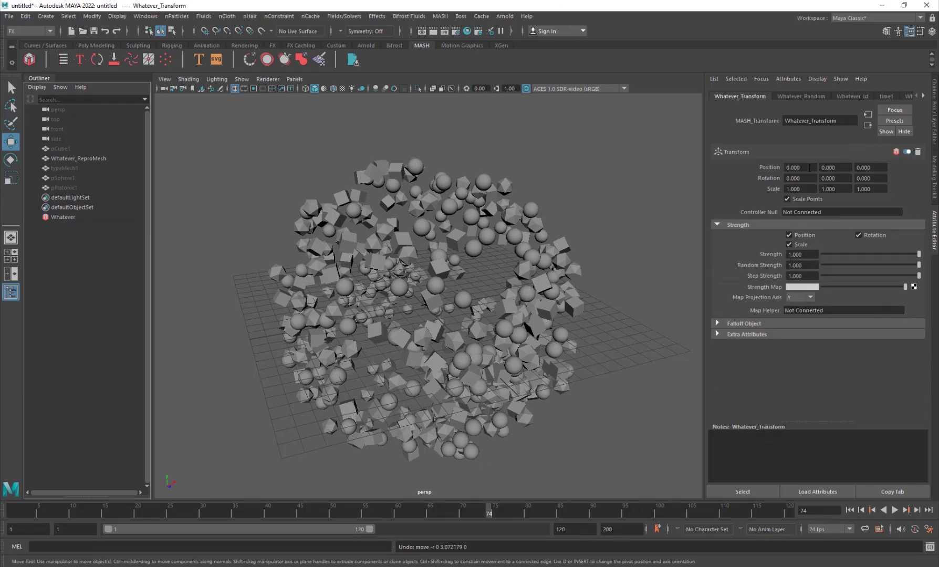
{"action": "left_click", "coordinate": [841, 167]}
{"action": "type", "text": "10"}
{"action": "key", "text": "Return"}
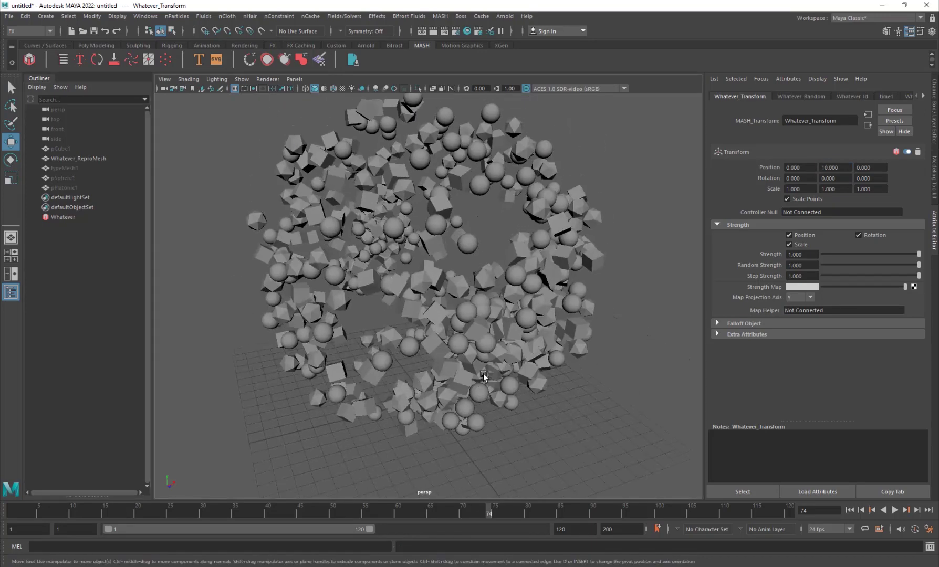
Try an X scale of 0.2 and different strengths on the Transform node, restoring each value to 1
{"action": "left_click", "coordinate": [812, 190]}
{"action": "type", "text": "0.2"}
{"action": "key", "text": "Return"}
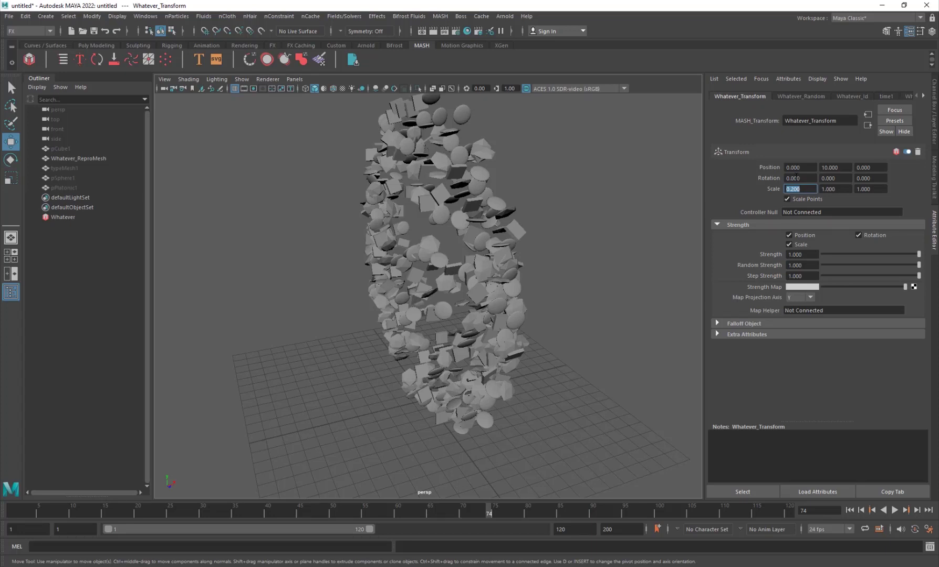
{"action": "type", "text": "1"}
{"action": "key", "text": "Return"}
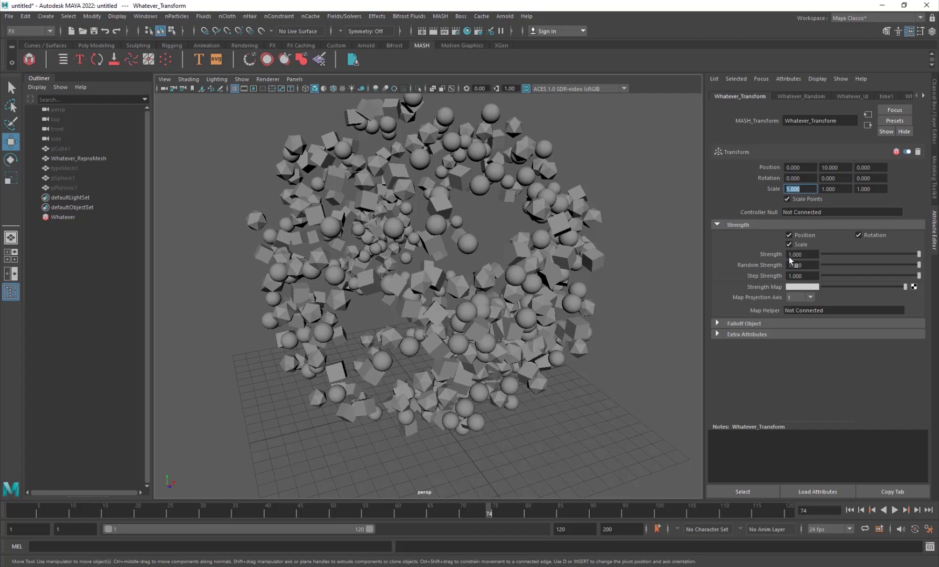
{"action": "left_click_drag", "start_coordinate": [851, 263], "coordinate": [925, 294]}
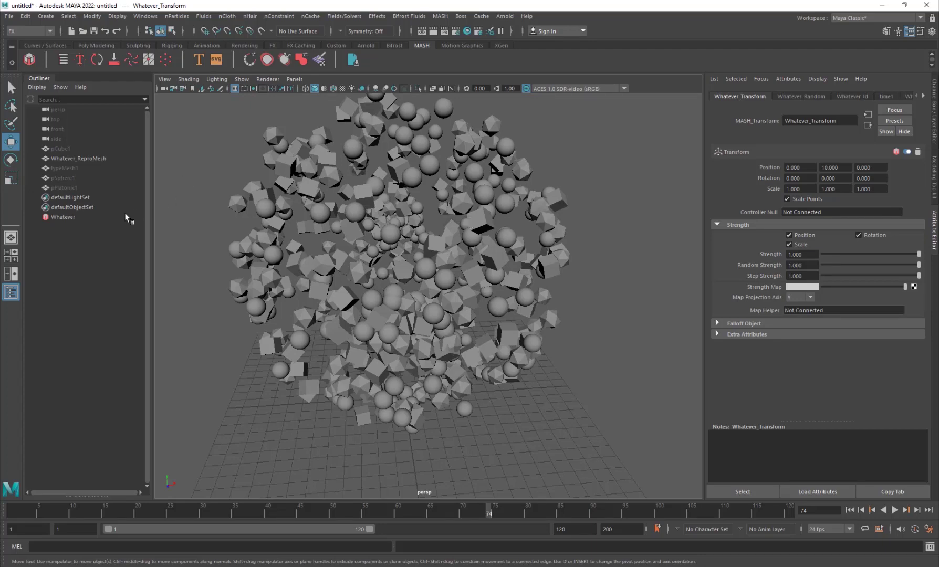
Add a Color node to the Whatever network and set its color to a dark teal
{"action": "left_click", "coordinate": [84, 215]}
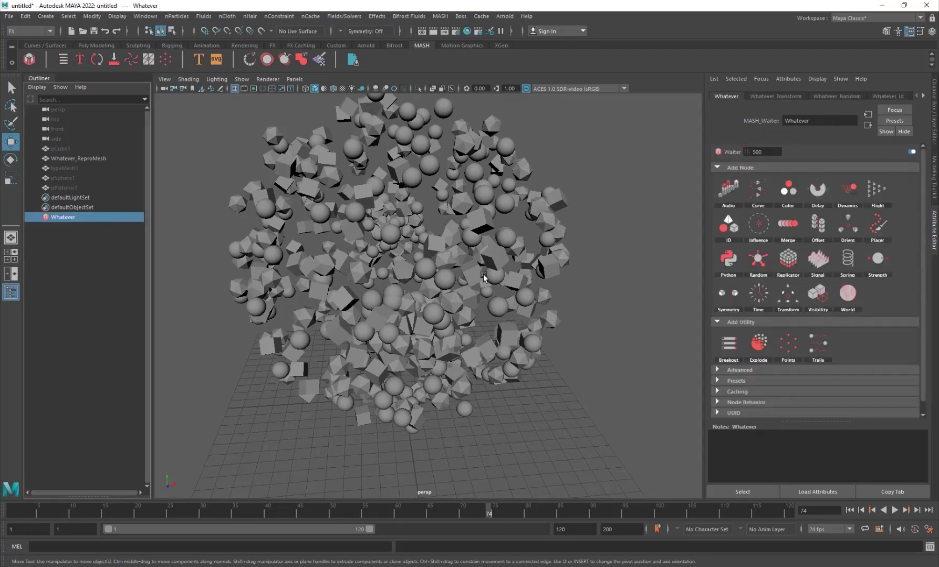
{"action": "left_click_drag", "start_coordinate": [453, 293], "coordinate": [427, 271], "text": "alt"}
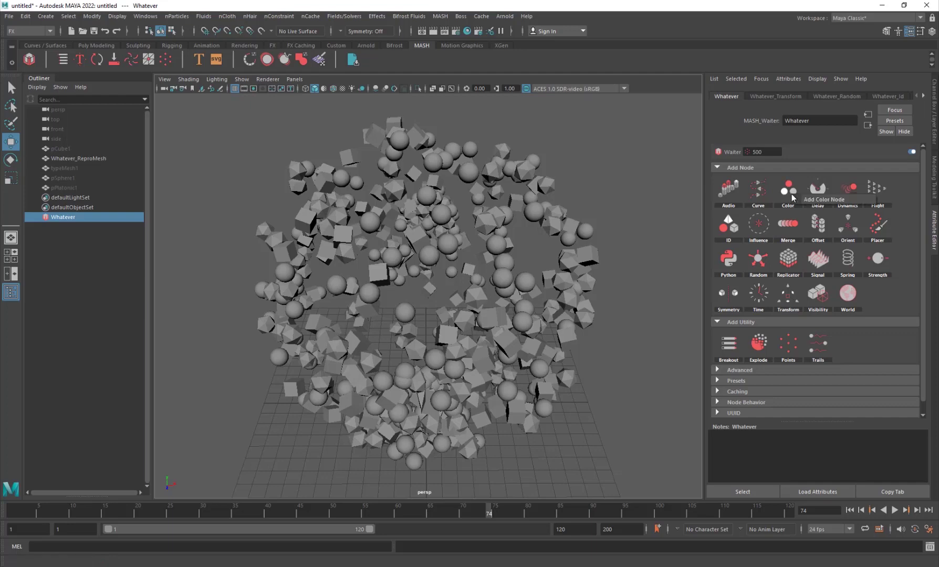
{"action": "left_click", "coordinate": [827, 200]}
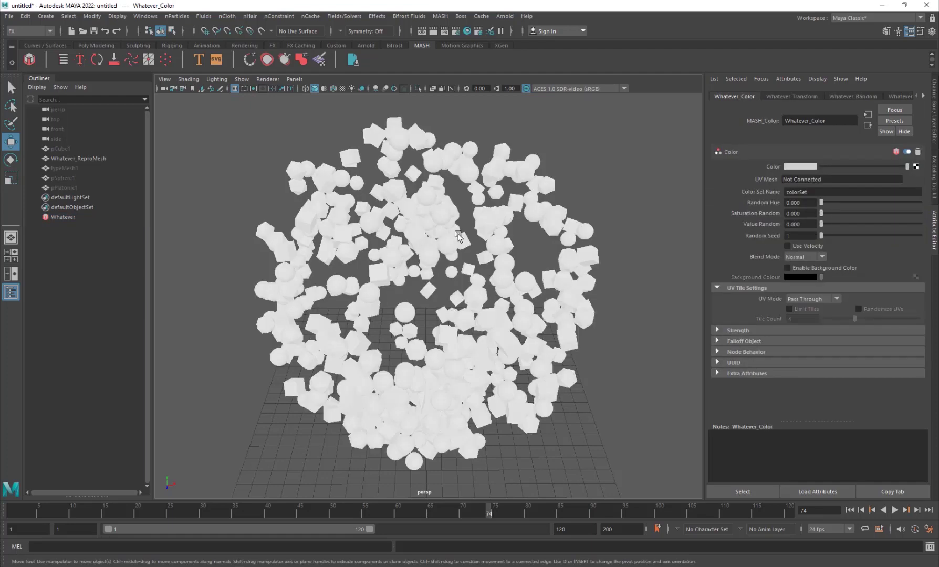
{"action": "left_click_drag", "start_coordinate": [458, 237], "coordinate": [532, 292], "text": "alt"}
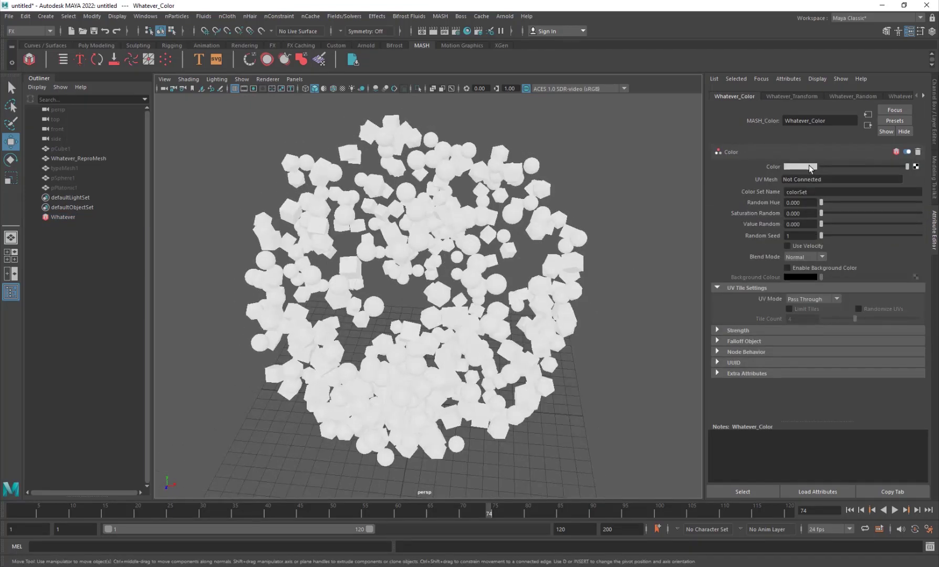
{"action": "left_click", "coordinate": [794, 166]}
{"action": "left_click", "coordinate": [783, 192]}
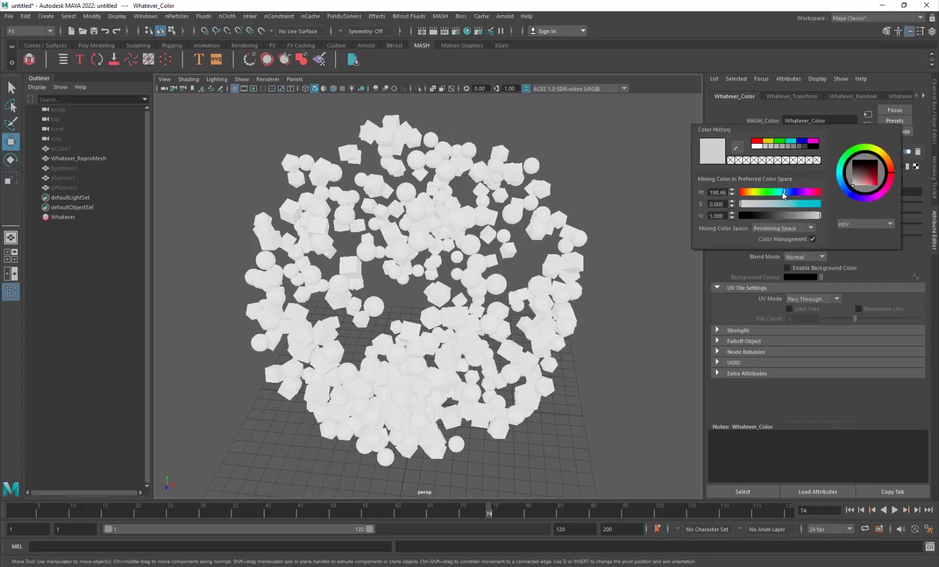
{"action": "mouse_move", "coordinate": [808, 206]}
{"action": "left_mouse_down"}
{"action": "mouse_move", "coordinate": [820, 218]}
{"action": "mouse_move", "coordinate": [798, 219]}
{"action": "left_mouse_up"}
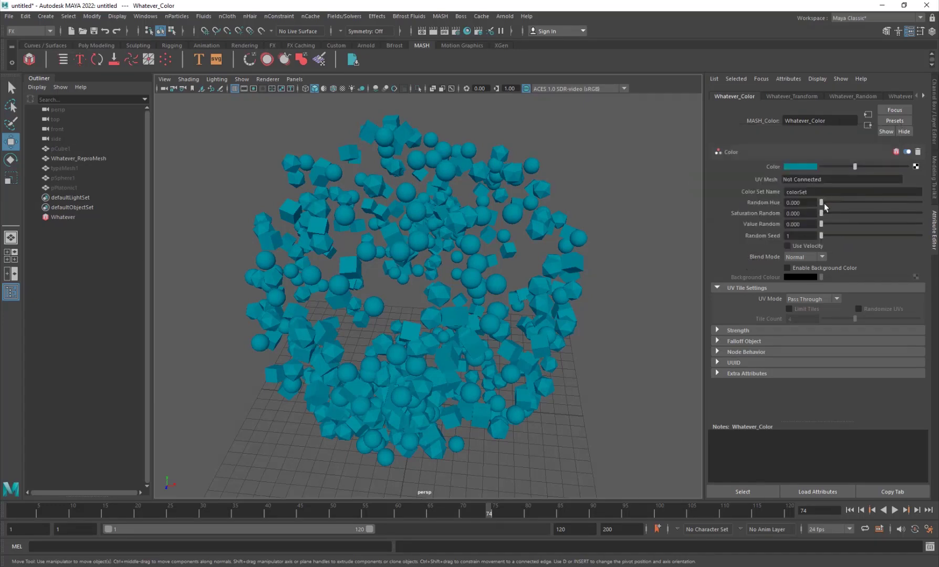
Set the Color node's Random Hue to 0.411, Saturation Random to 0.688 and Value Random to 0.109
{"action": "left_click_drag", "start_coordinate": [824, 203], "coordinate": [861, 208]}
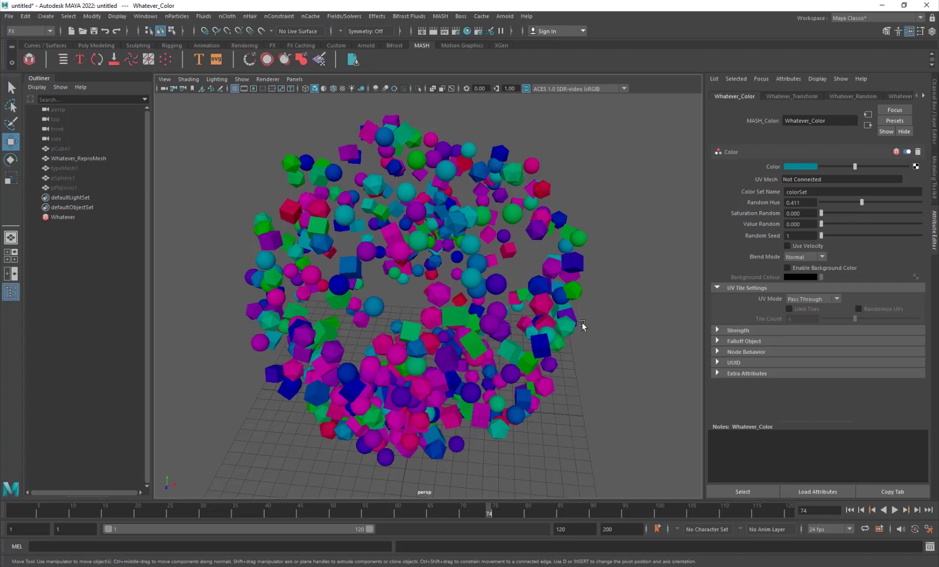
{"action": "left_click_drag", "start_coordinate": [582, 326], "coordinate": [751, 288], "text": "alt"}
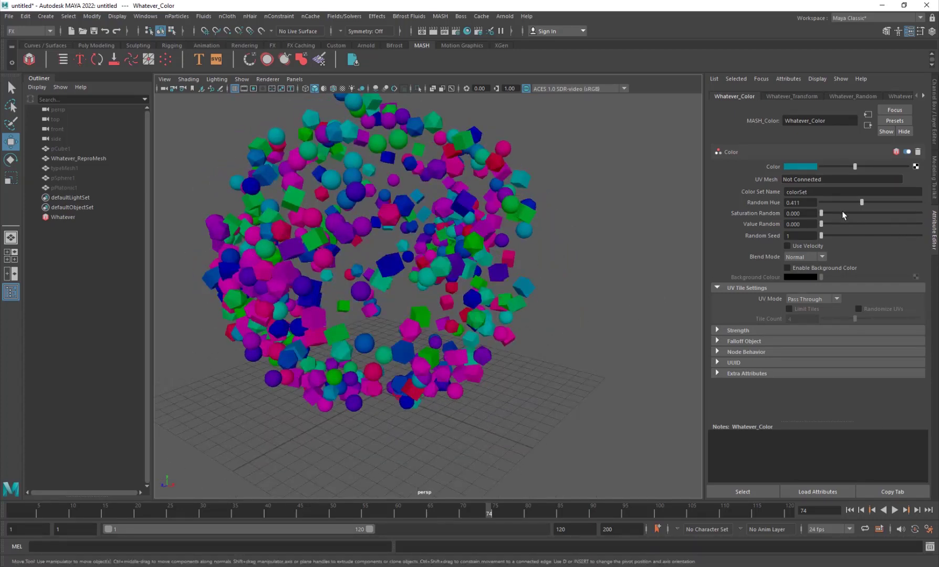
{"action": "mouse_move", "coordinate": [843, 213]}
{"action": "left_mouse_down"}
{"action": "mouse_move", "coordinate": [890, 215]}
{"action": "mouse_move", "coordinate": [832, 224]}
{"action": "left_mouse_up"}
{"action": "left_click_drag", "start_coordinate": [405, 254], "coordinate": [410, 297], "text": "alt"}
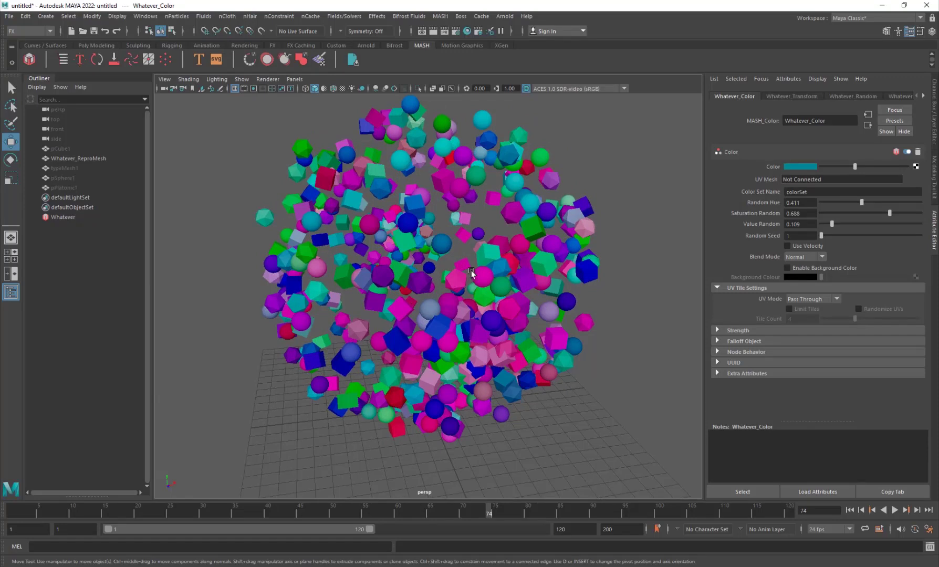
Add a Signal node to the Whatever network and preview its motion by playing the animation
{"action": "left_click", "coordinate": [89, 216]}
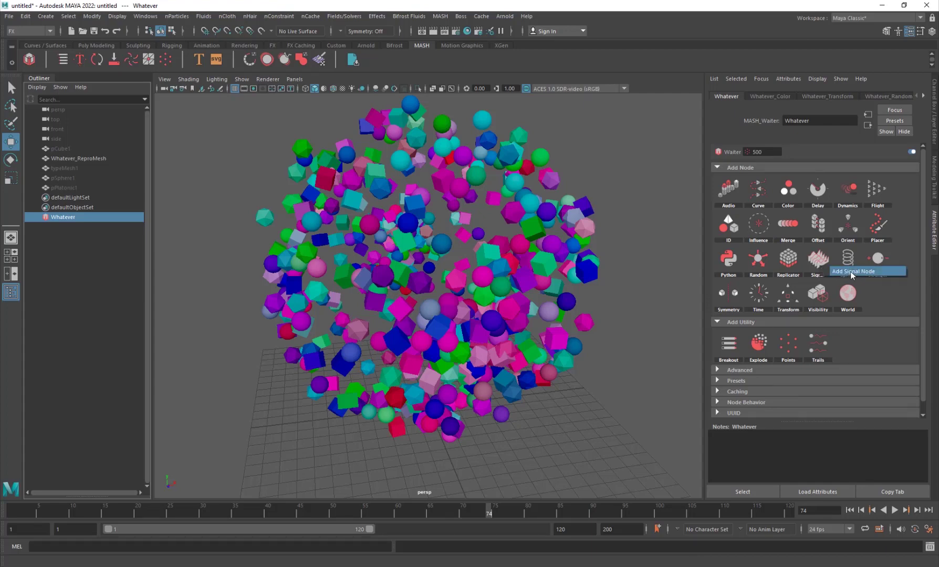
{"action": "left_click", "coordinate": [819, 259]}
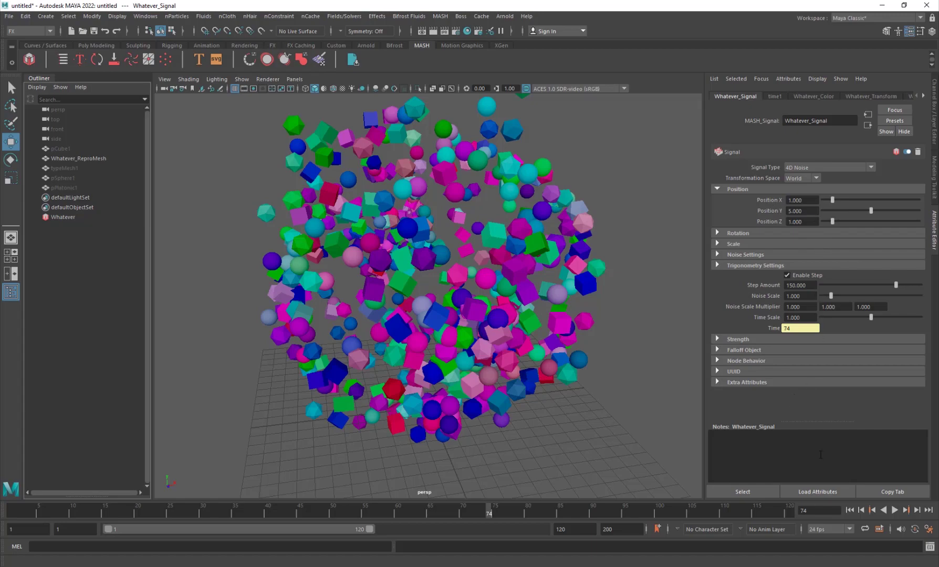
{"action": "left_click", "coordinate": [894, 510]}
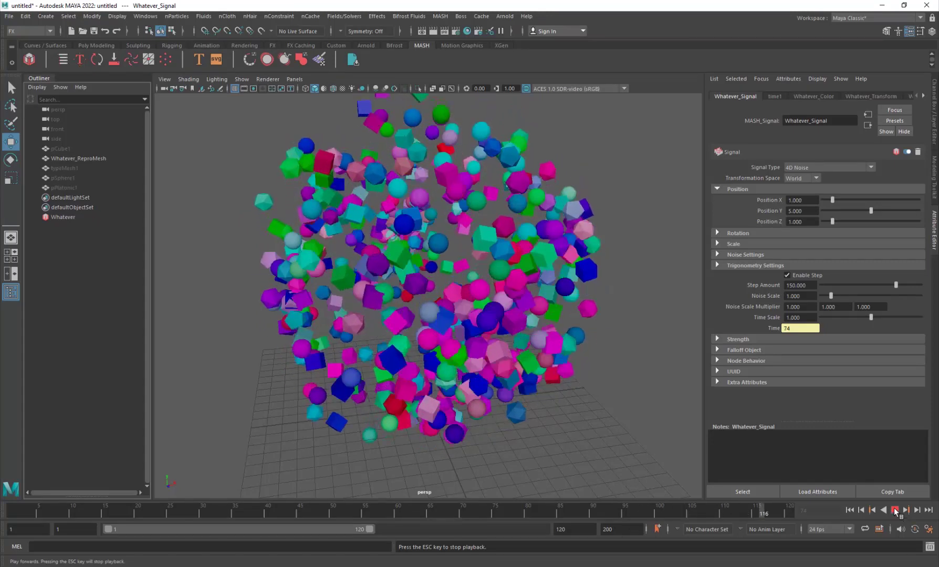
{"action": "left_click", "coordinate": [895, 510]}
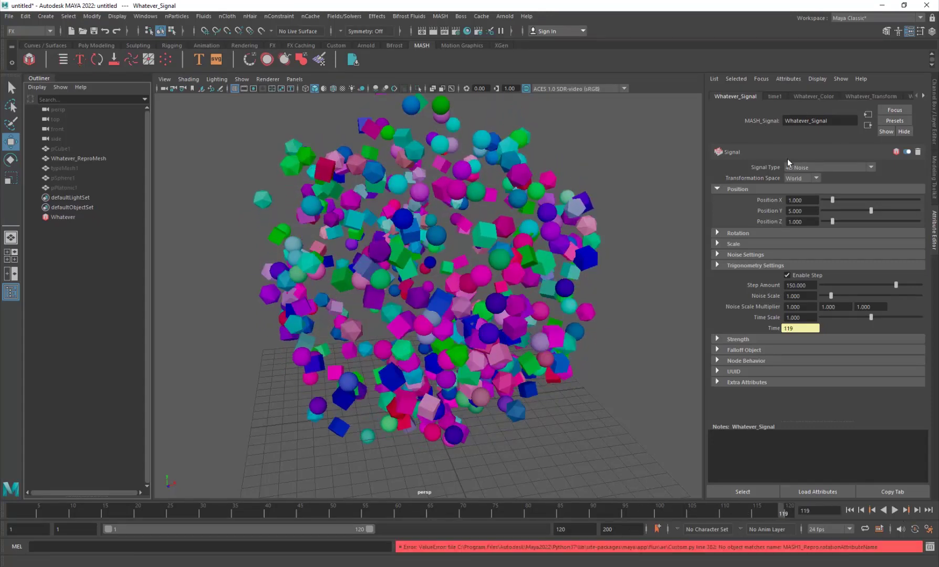
Check the Time Slider playback preferences without changing them and replay the animation from frame 1
{"action": "left_click", "coordinate": [929, 529]}
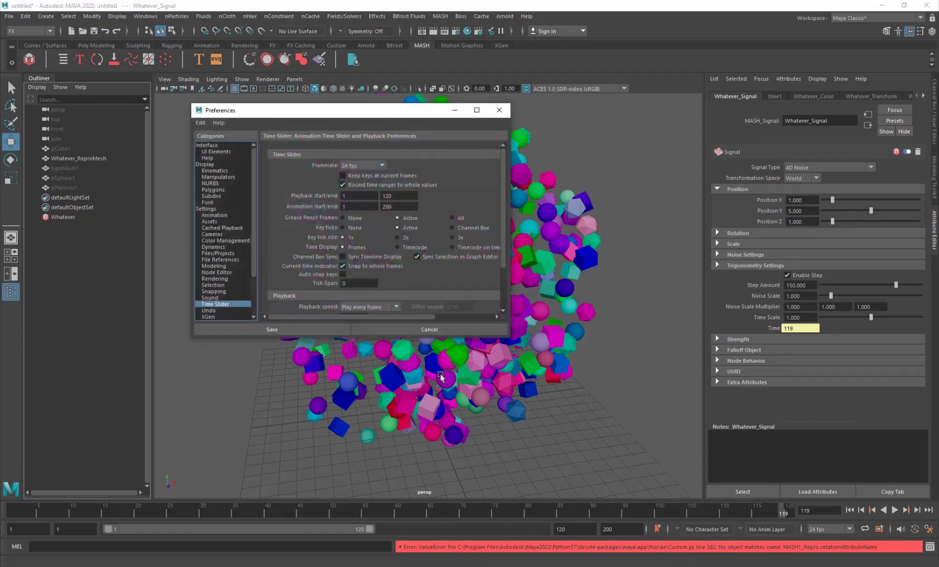
{"action": "left_click", "coordinate": [388, 330]}
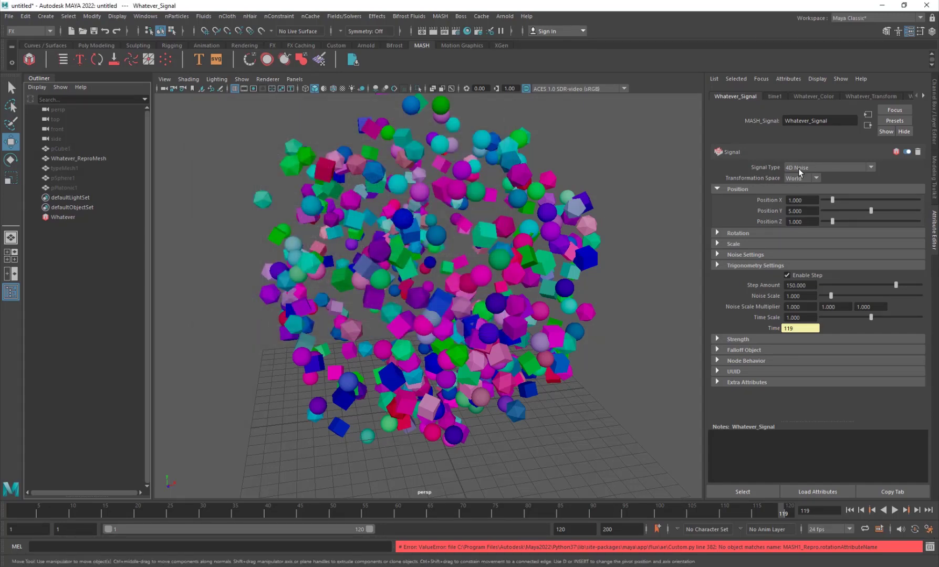
{"action": "left_click", "coordinate": [850, 510]}
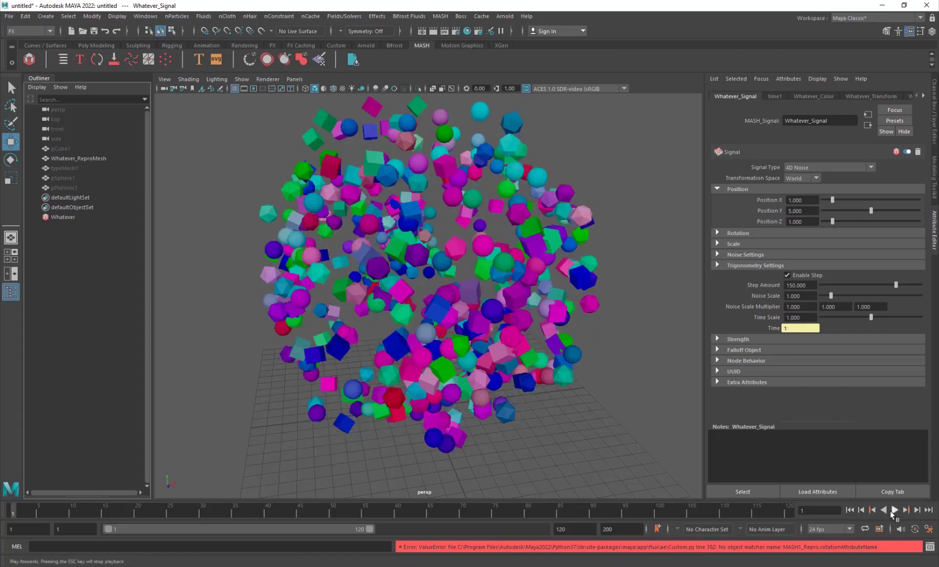
{"action": "left_click", "coordinate": [892, 512]}
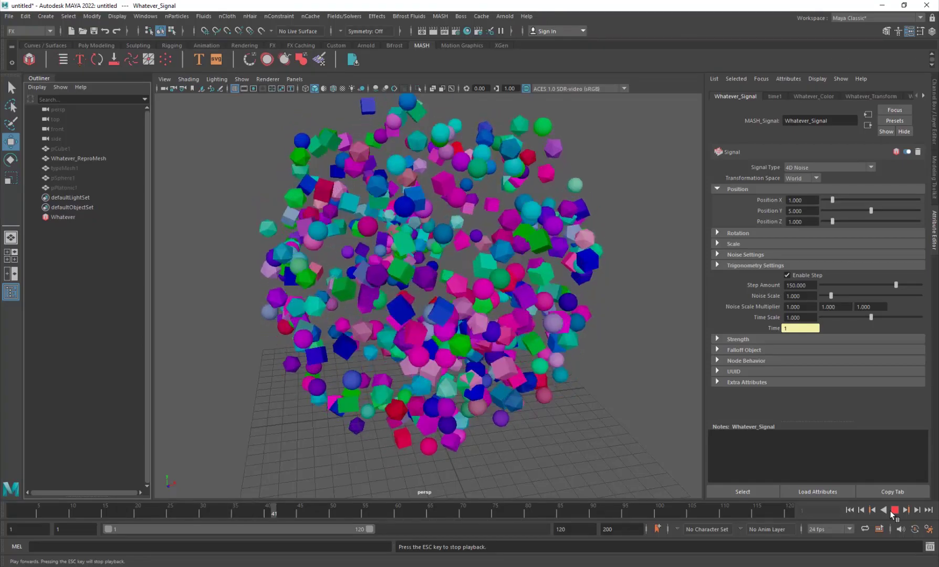
{"action": "left_click", "coordinate": [893, 510]}
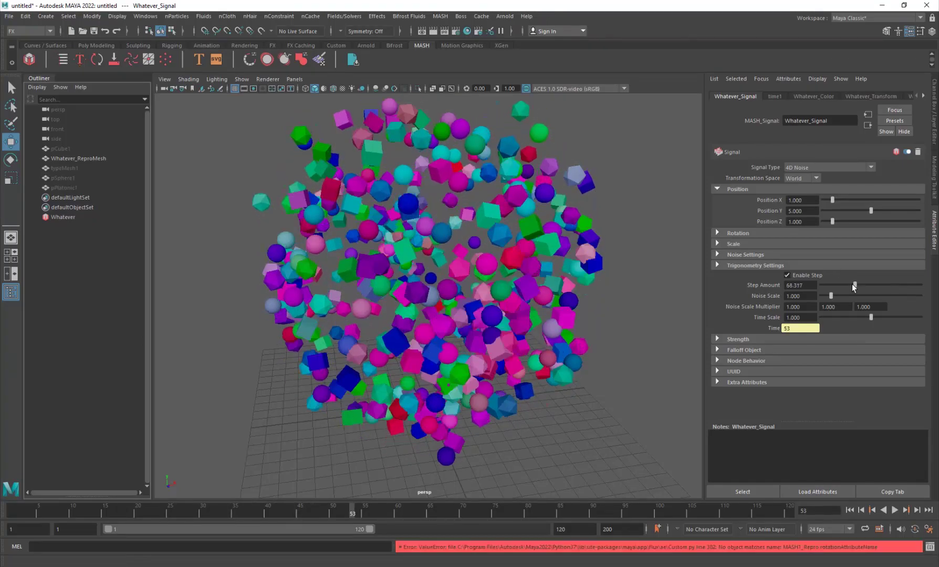
Set the Signal node's Step Amount to about 42.6 and preview the motion
{"action": "left_click_drag", "start_coordinate": [853, 285], "coordinate": [842, 282]}
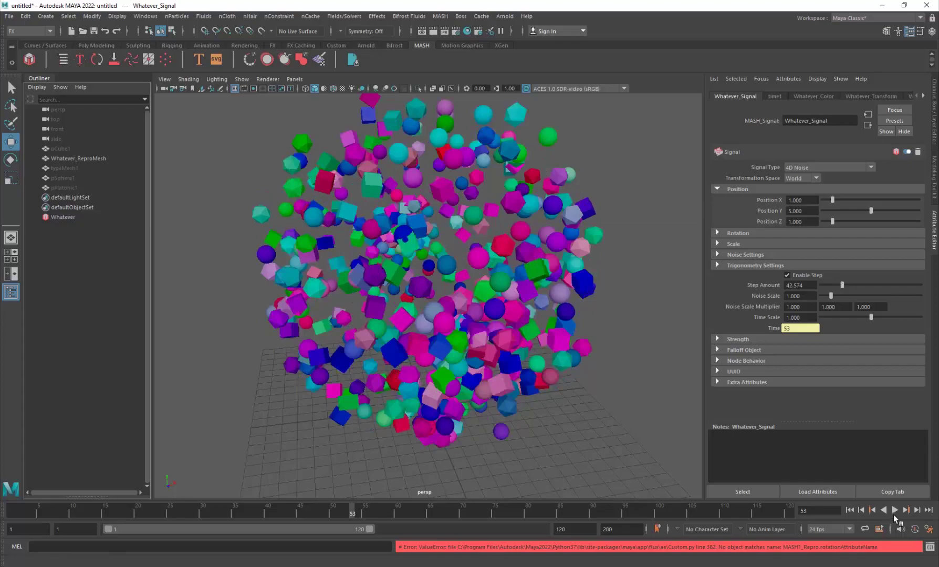
{"action": "left_click", "coordinate": [894, 510]}
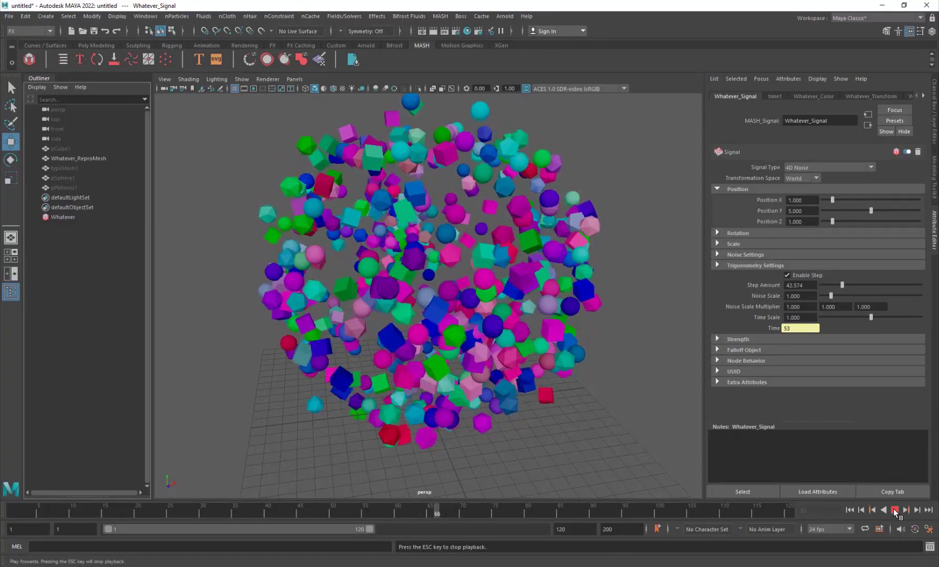
{"action": "left_click", "coordinate": [895, 510]}
{"action": "left_click_drag", "start_coordinate": [504, 341], "coordinate": [555, 354], "text": "alt"}
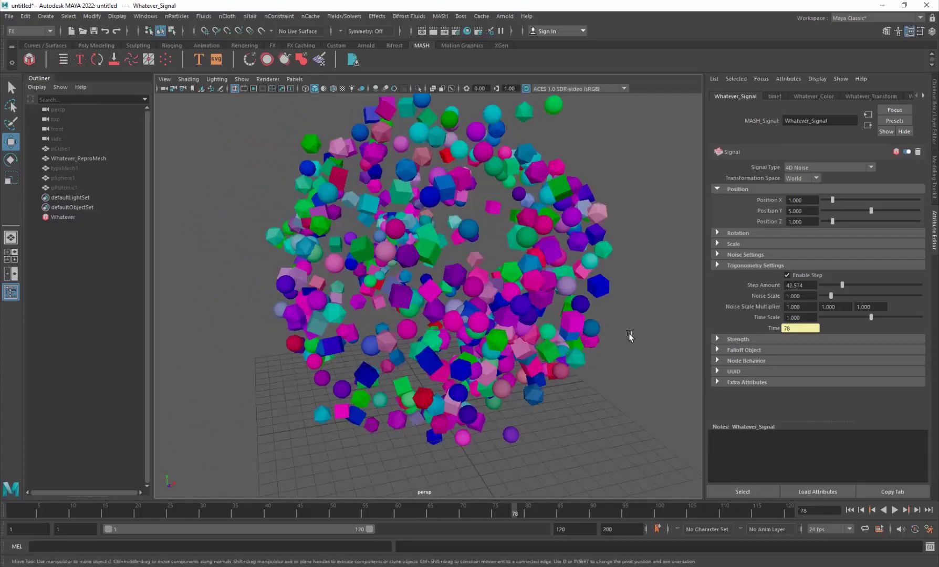
Open the Whatever network's Transform node and try its Random Strength, ending at 1.000
{"action": "left_click", "coordinate": [89, 217]}
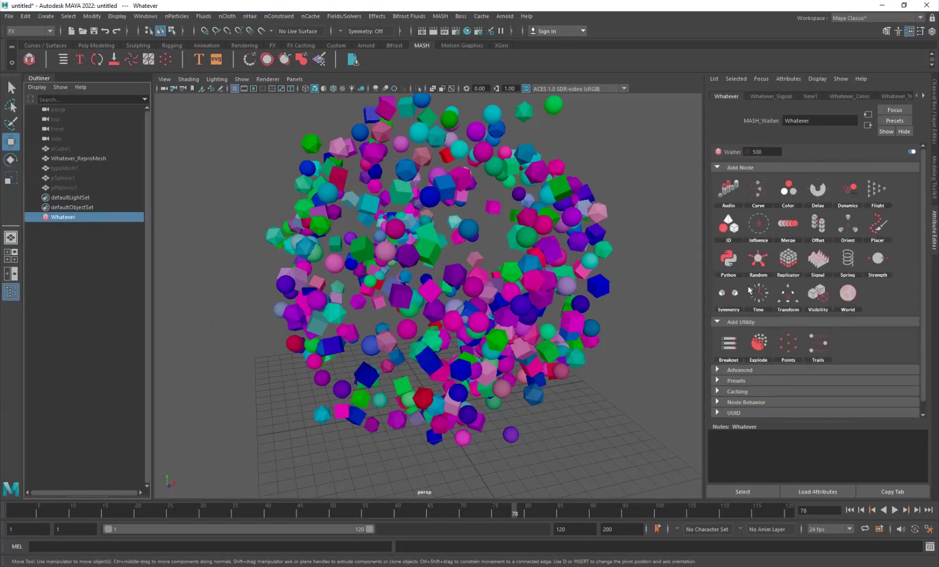
{"action": "left_click", "coordinate": [851, 96]}
{"action": "left_click", "coordinate": [897, 96]}
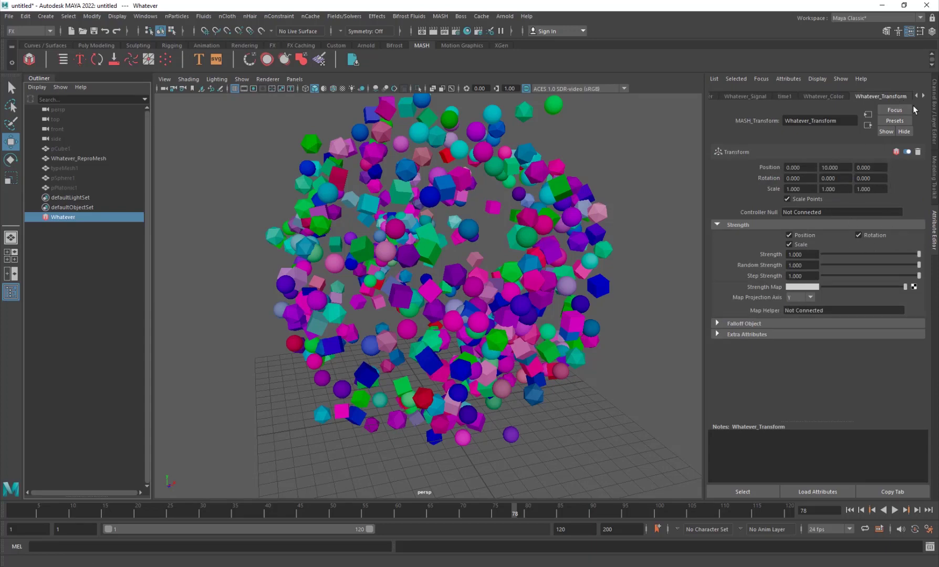
{"action": "left_click_drag", "start_coordinate": [846, 266], "coordinate": [919, 265]}
{"action": "scroll", "coordinate": [401, 309], "scroll_direction": "up", "scroll_amount": 3}
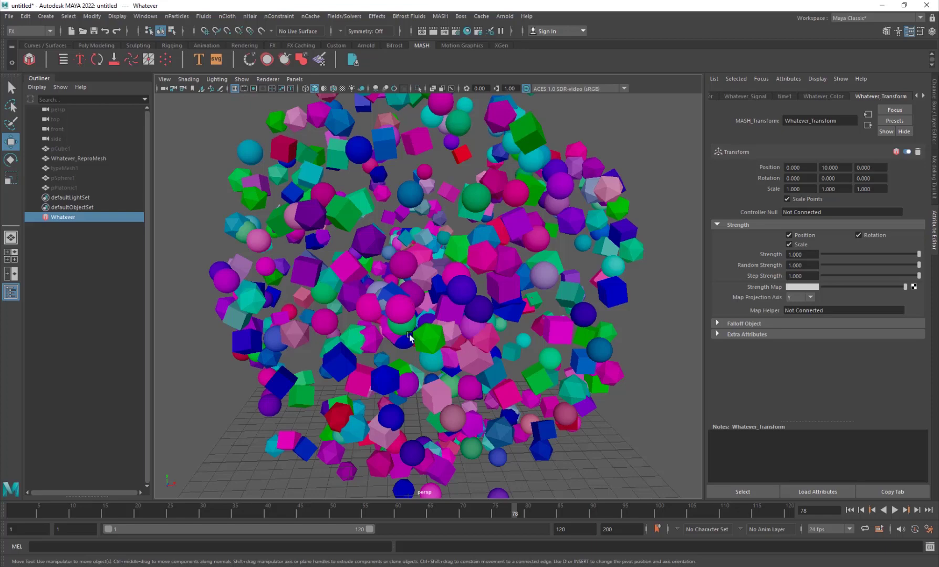
{"action": "scroll", "coordinate": [409, 334], "scroll_direction": "down", "scroll_amount": 5}
{"action": "scroll", "coordinate": [410, 334], "scroll_direction": "up", "scroll_amount": 6}
{"action": "scroll", "coordinate": [409, 334], "scroll_direction": "down", "scroll_amount": 6}
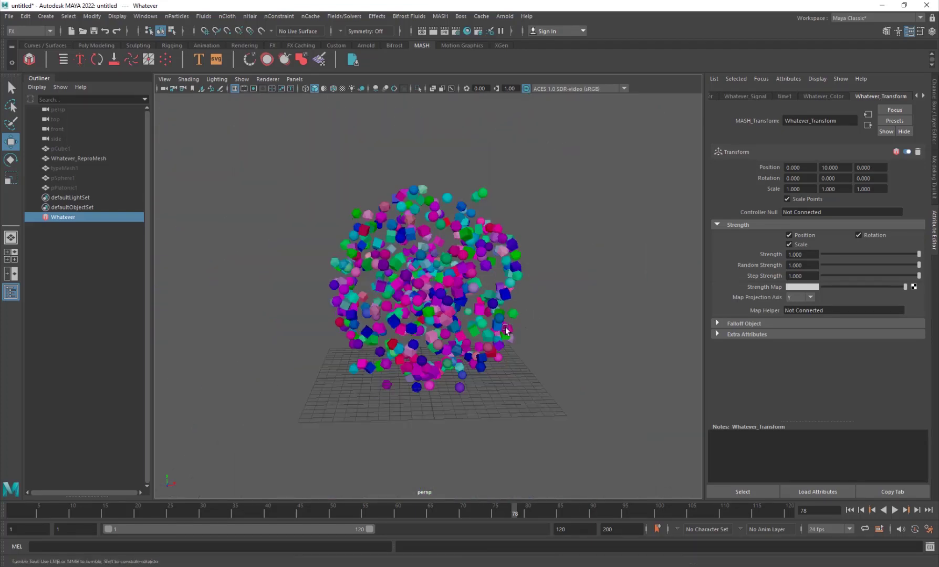
{"action": "scroll", "coordinate": [466, 338], "scroll_direction": "up", "scroll_amount": 8}
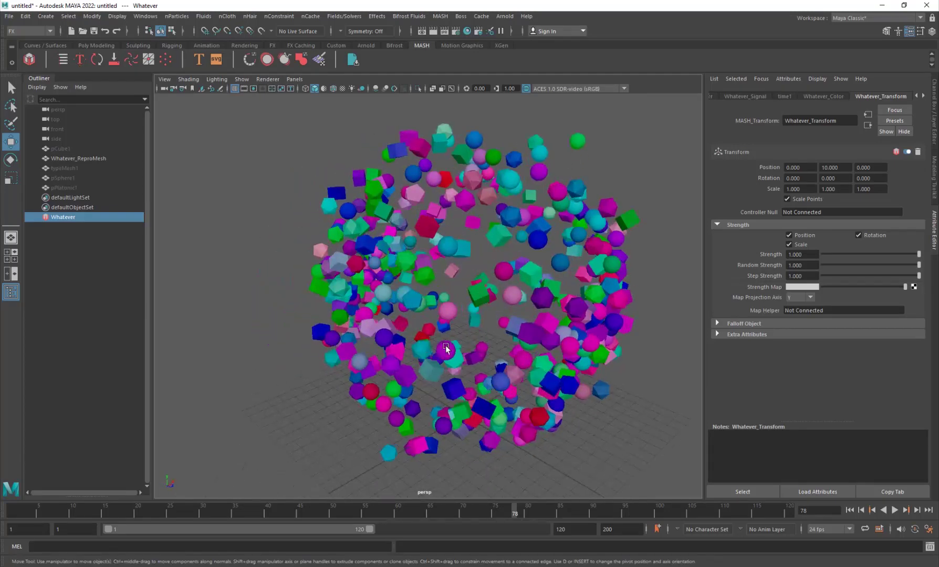
{"action": "scroll", "coordinate": [446, 349], "scroll_direction": "down", "scroll_amount": 4}
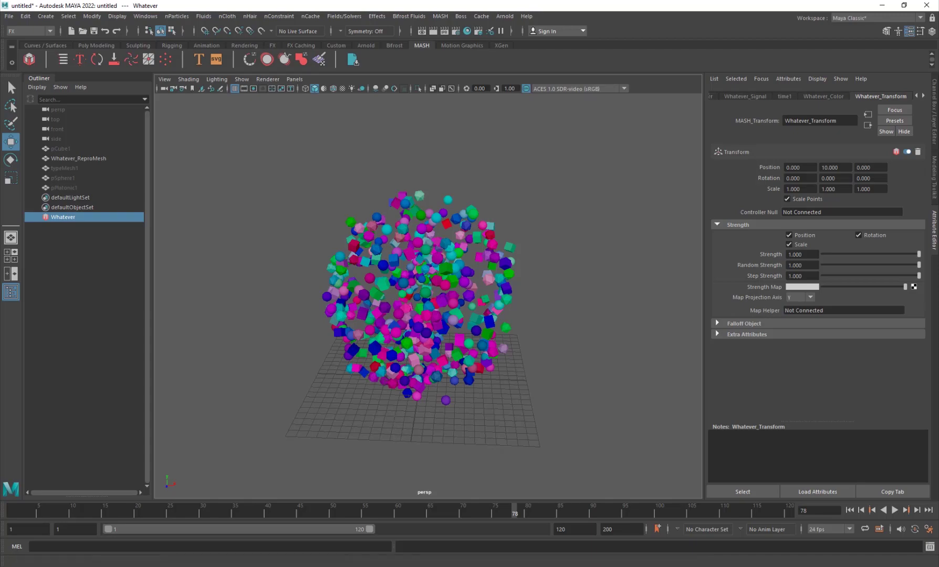
Switch to the YouTube browser window and browse the FX Maniac channel's uploaded videos and its Community posts
{"action": "key", "text": "alt+Tab"}
{"action": "scroll", "coordinate": [344, 432], "scroll_direction": "down", "scroll_amount": 5}
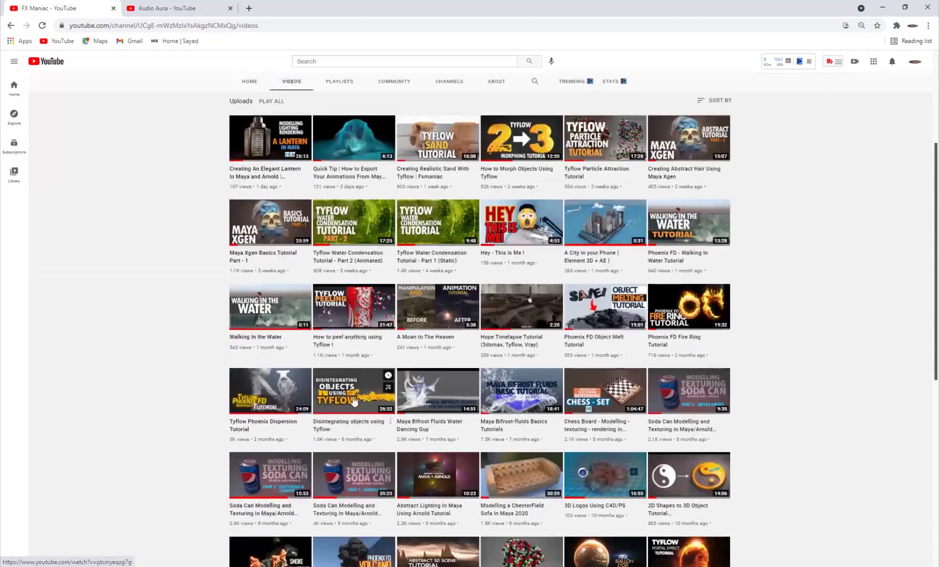
{"action": "scroll", "coordinate": [362, 394], "scroll_direction": "up", "scroll_amount": 5}
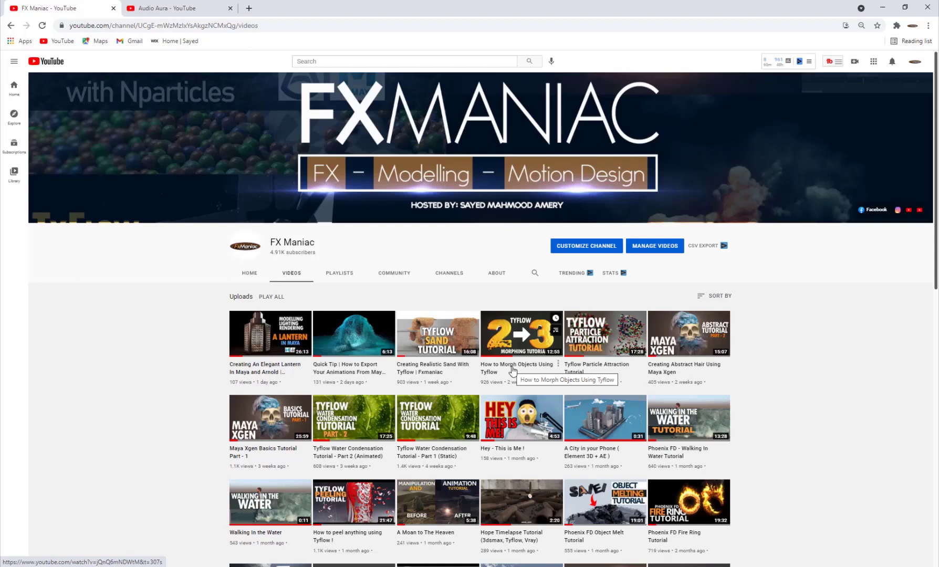
{"action": "left_click", "coordinate": [403, 273]}
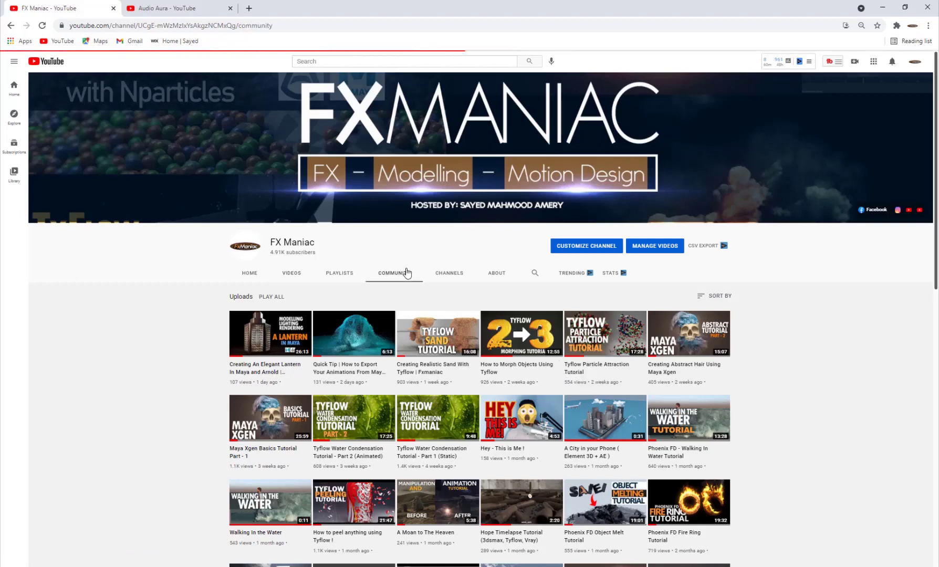
{"action": "scroll", "coordinate": [367, 379], "scroll_direction": "down", "scroll_amount": 3}
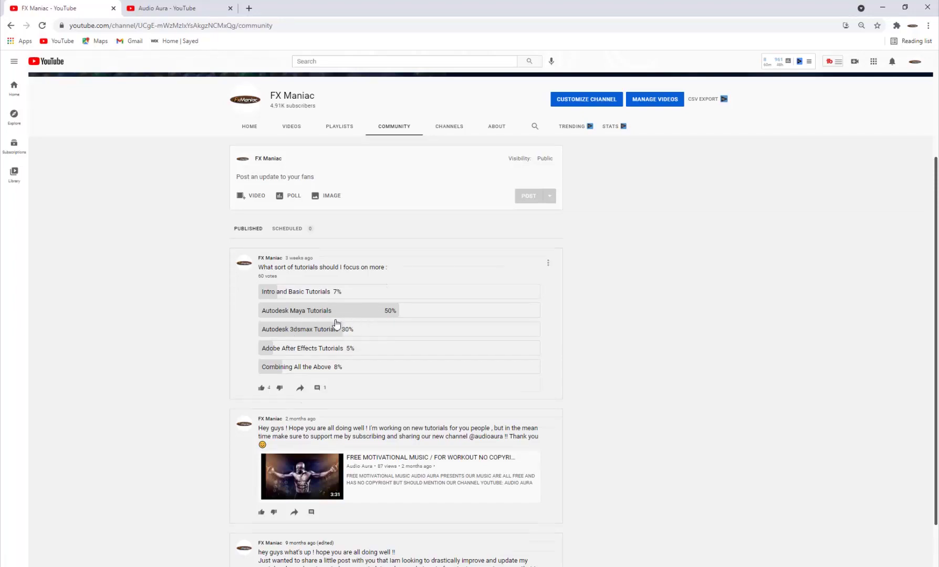
{"action": "scroll", "coordinate": [336, 323], "scroll_direction": "up", "scroll_amount": 3}
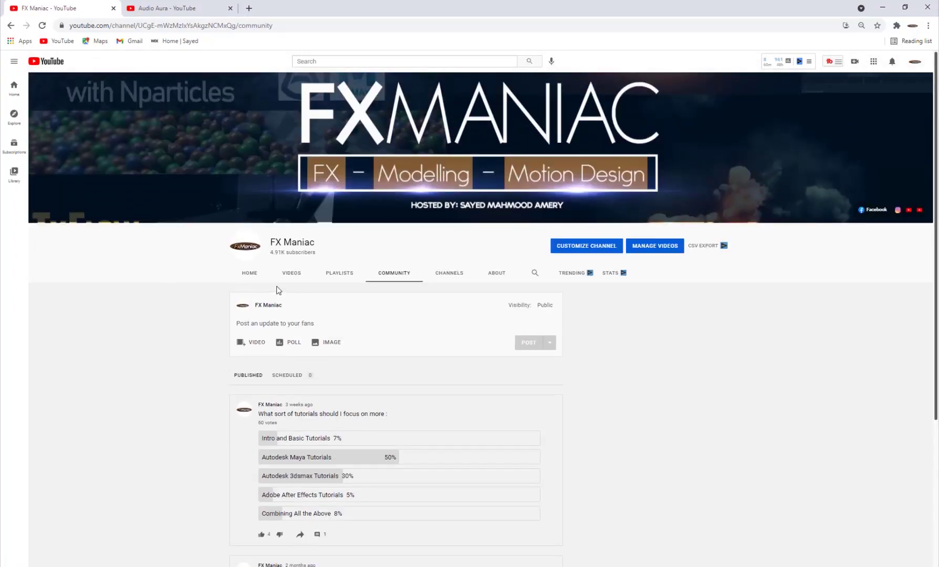